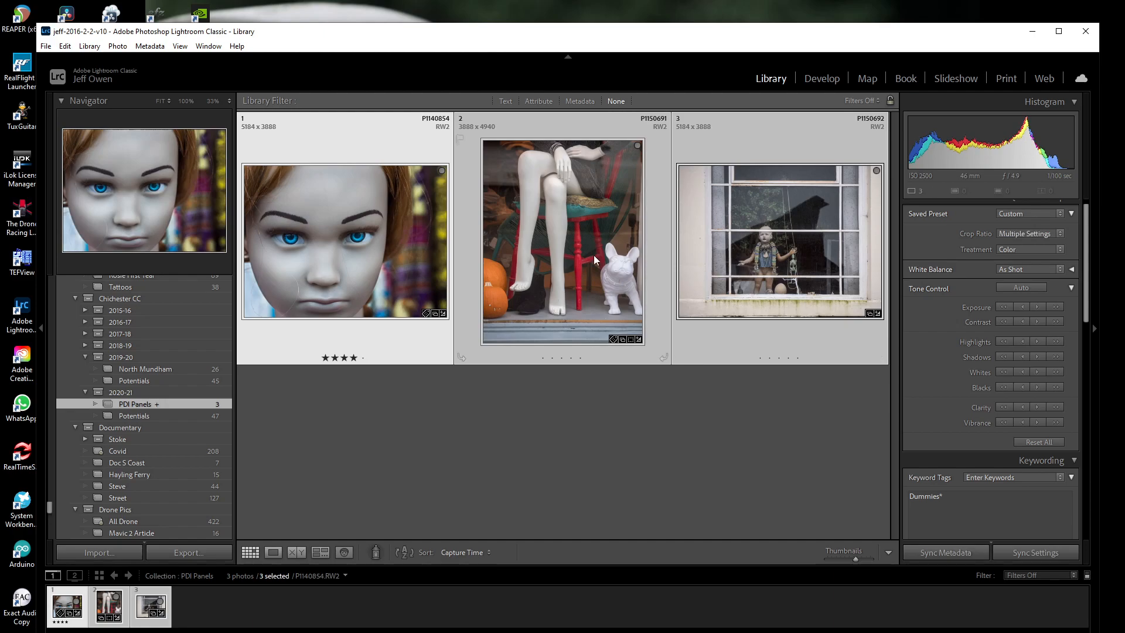
- Start an export of the three selected photos and set the destination to the PDI Panels folder under Photos, 2020-21, Chichester
right_click(404, 223)
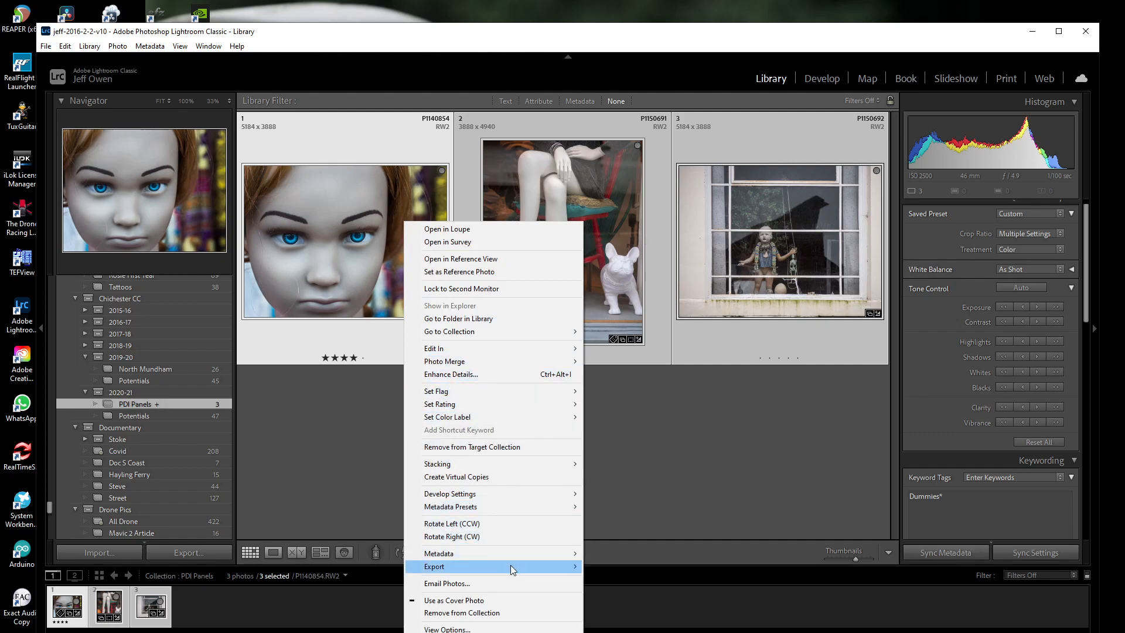
mouse_move(513, 569)
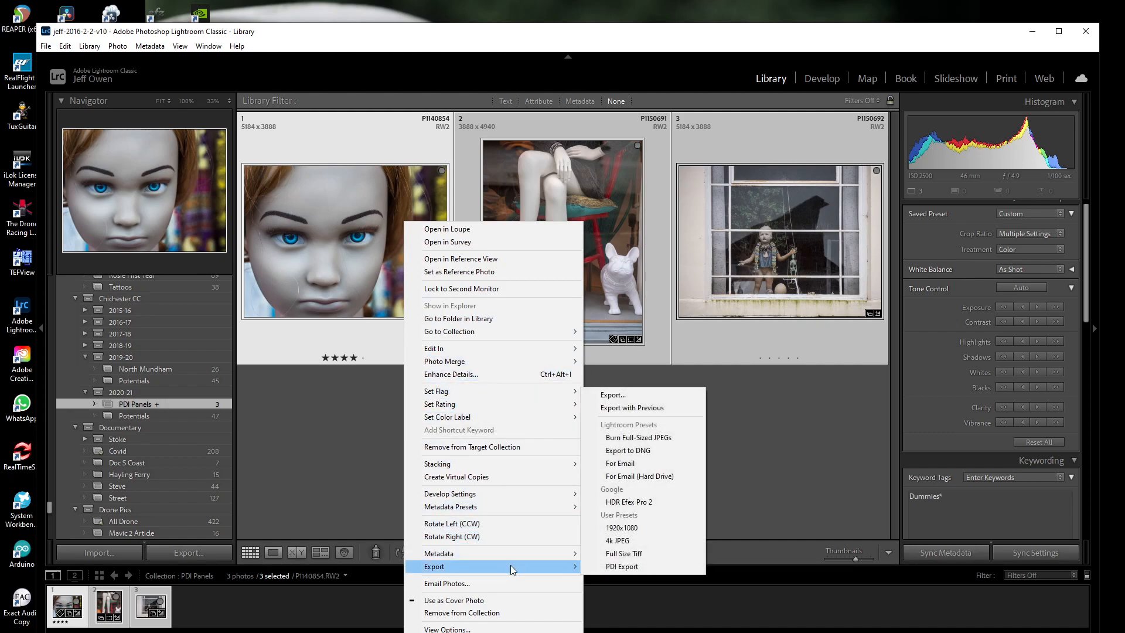
left_click(662, 399)
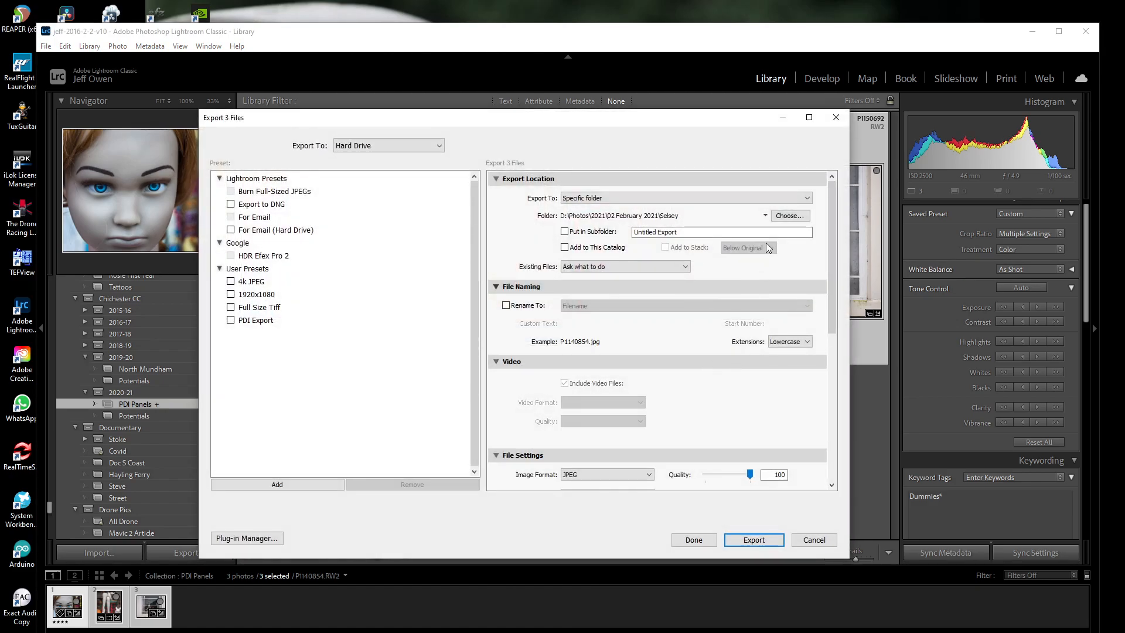
left_click(783, 217)
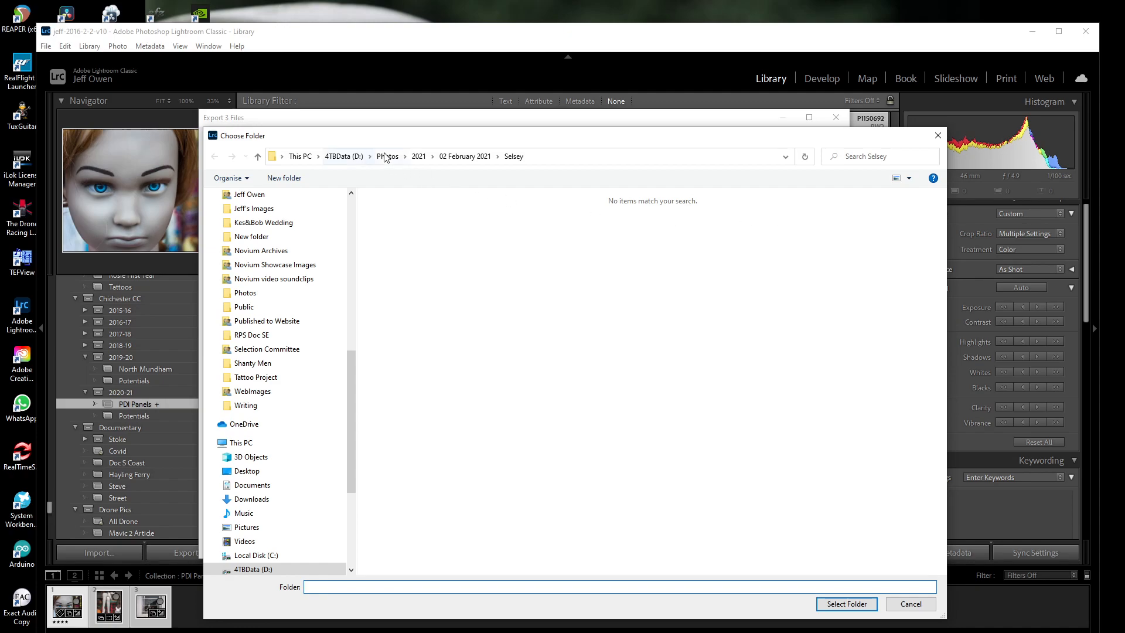
left_click(385, 157)
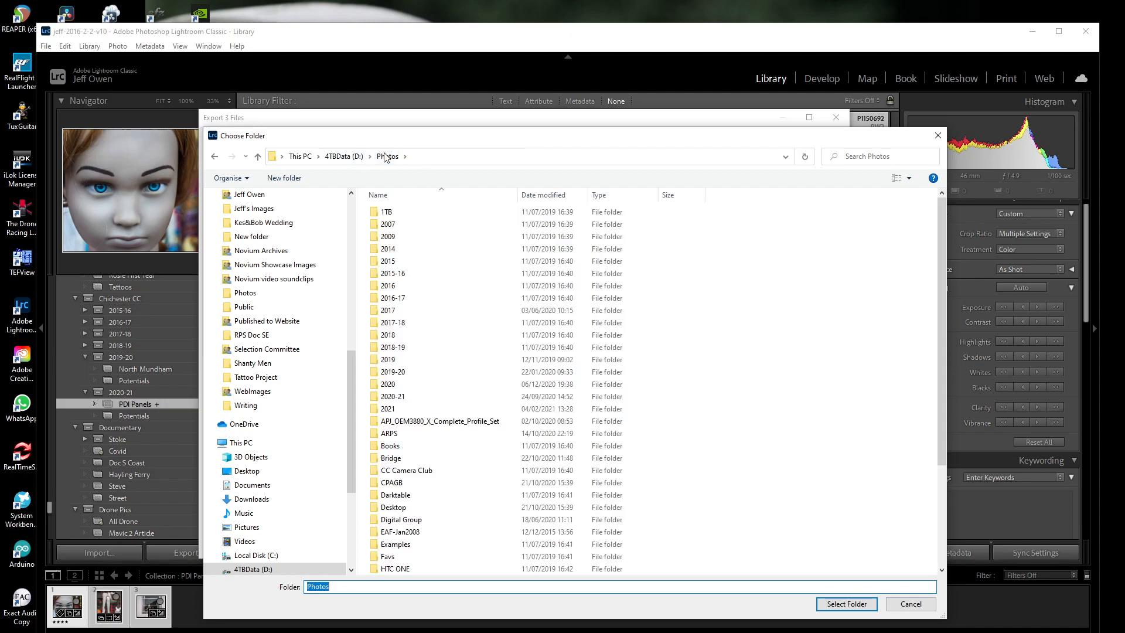
double_click(397, 397)
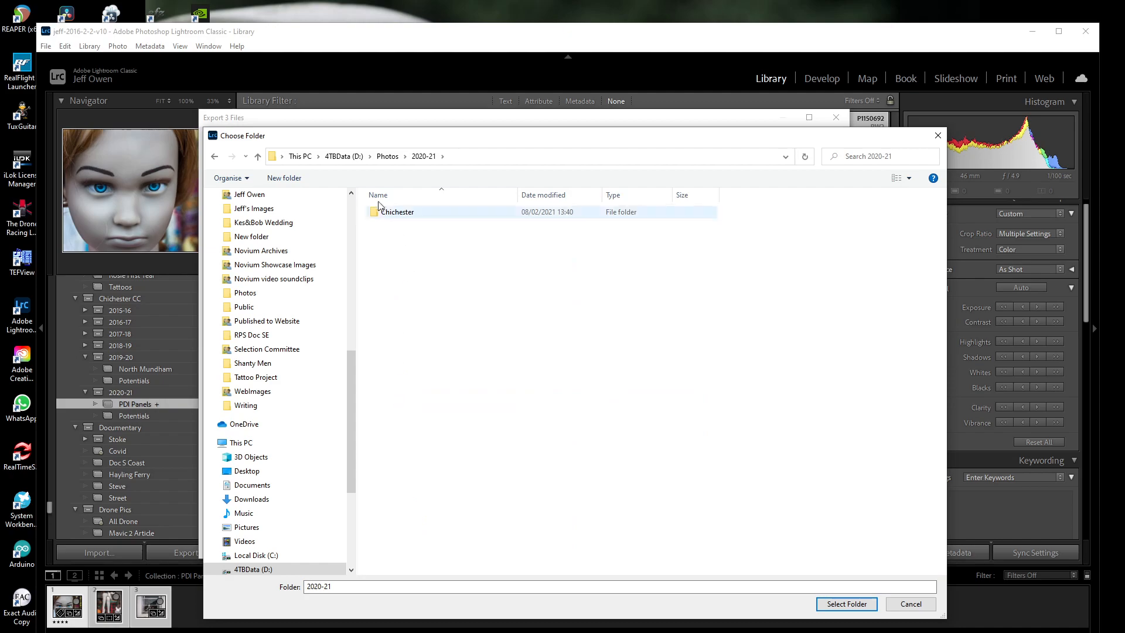
double_click(388, 213)
left_click(399, 251)
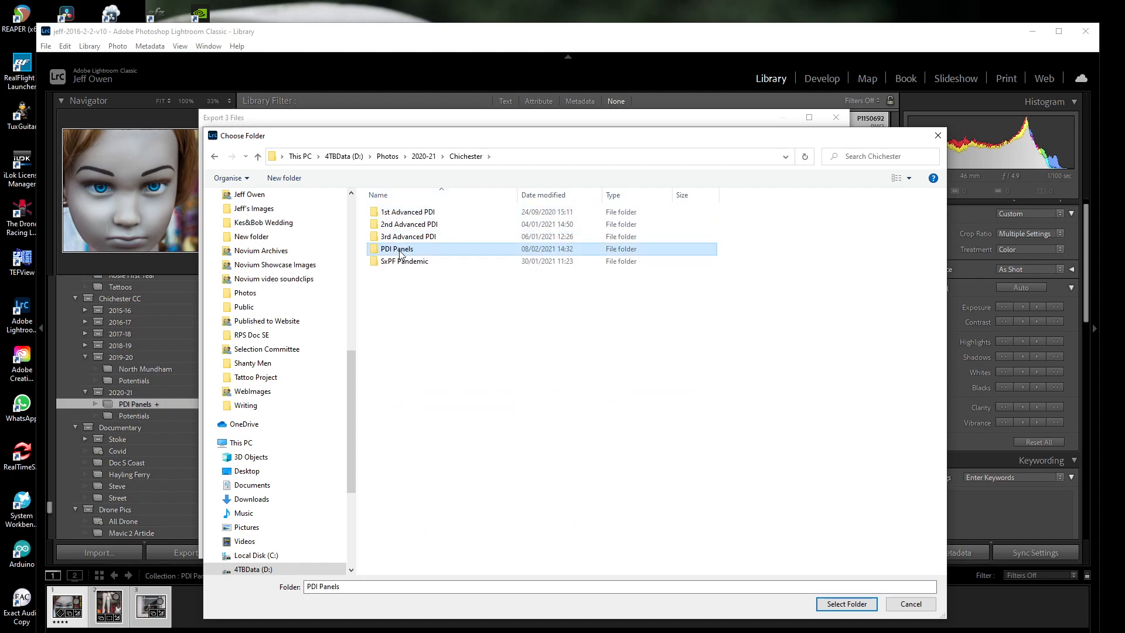
double_click(400, 251)
left_click(865, 604)
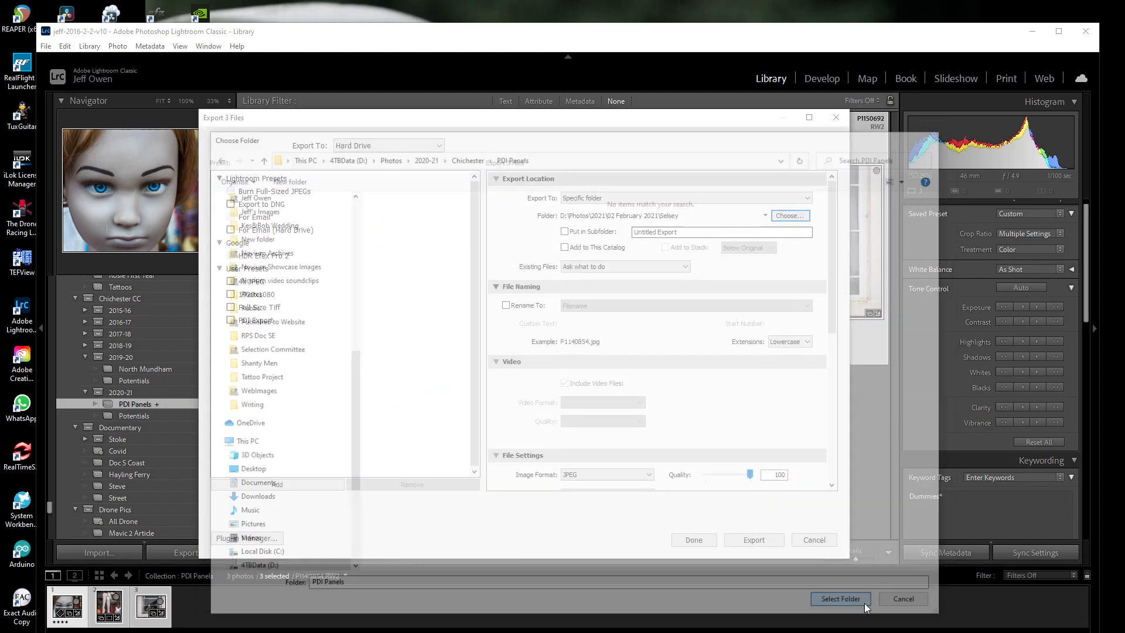
- Set the export's resize dimensions to 1600 pixels wide by 1200 pixels high
scroll(703, 319, "down", 5)
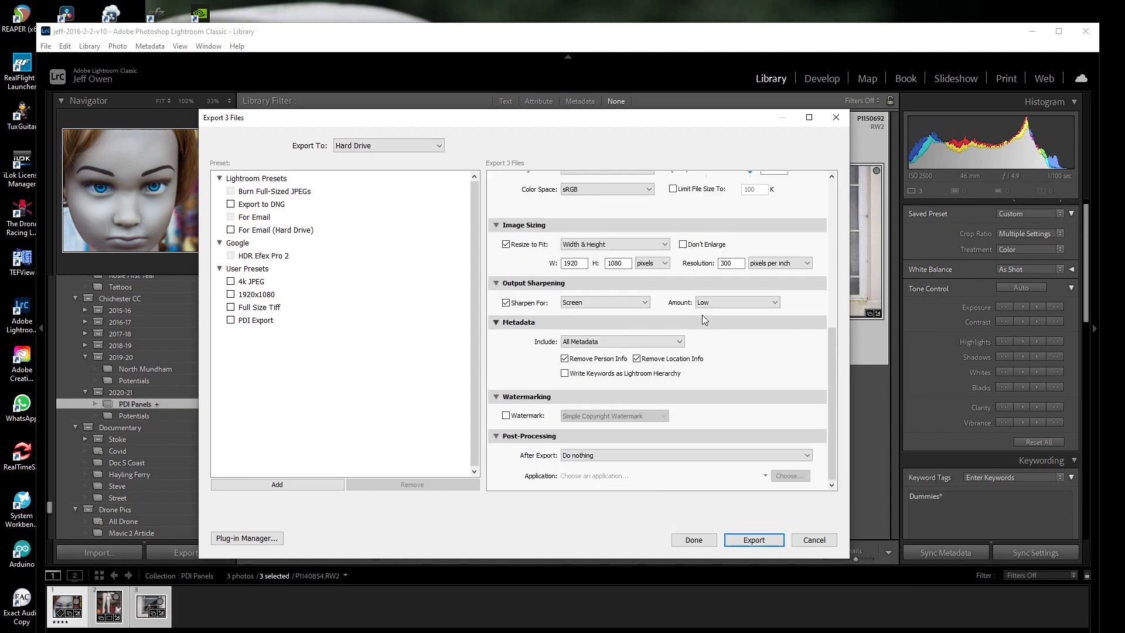
left_click_drag(585, 263, 553, 267)
type("1")
key("Tab")
type("1")
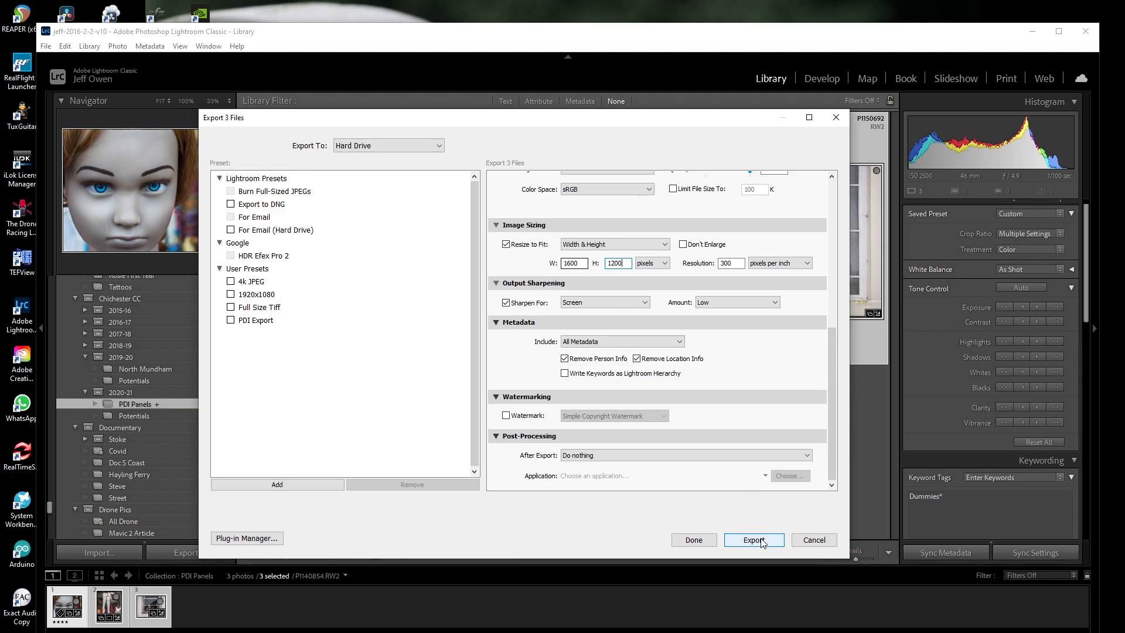
- Turn off output sharpening and export the three photos
left_click(506, 303)
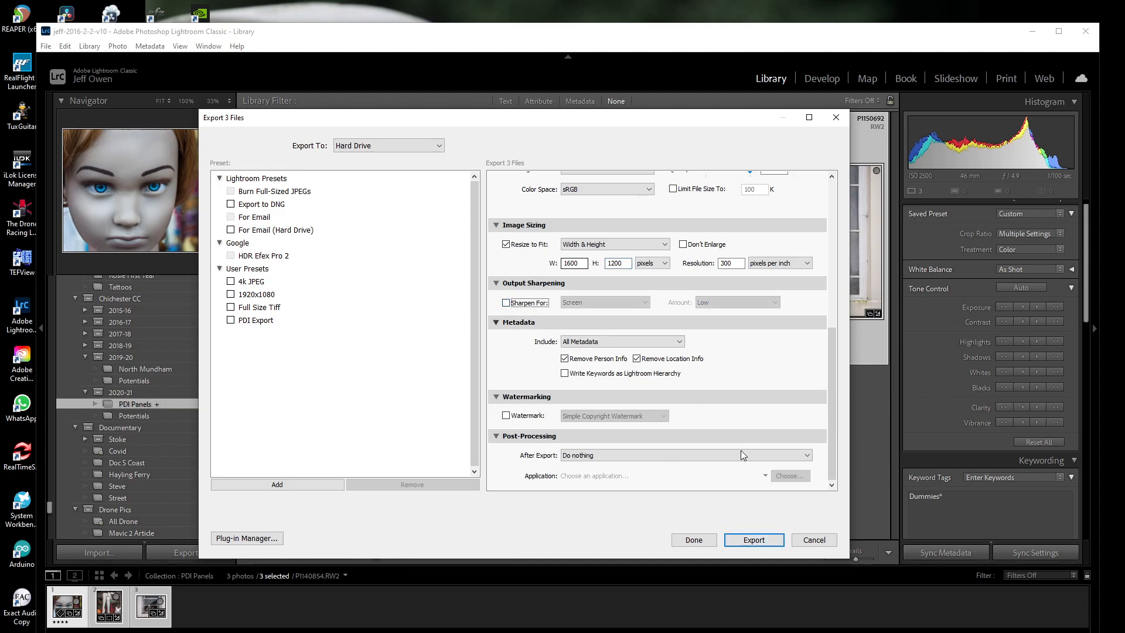
left_click_drag(832, 419, 838, 467)
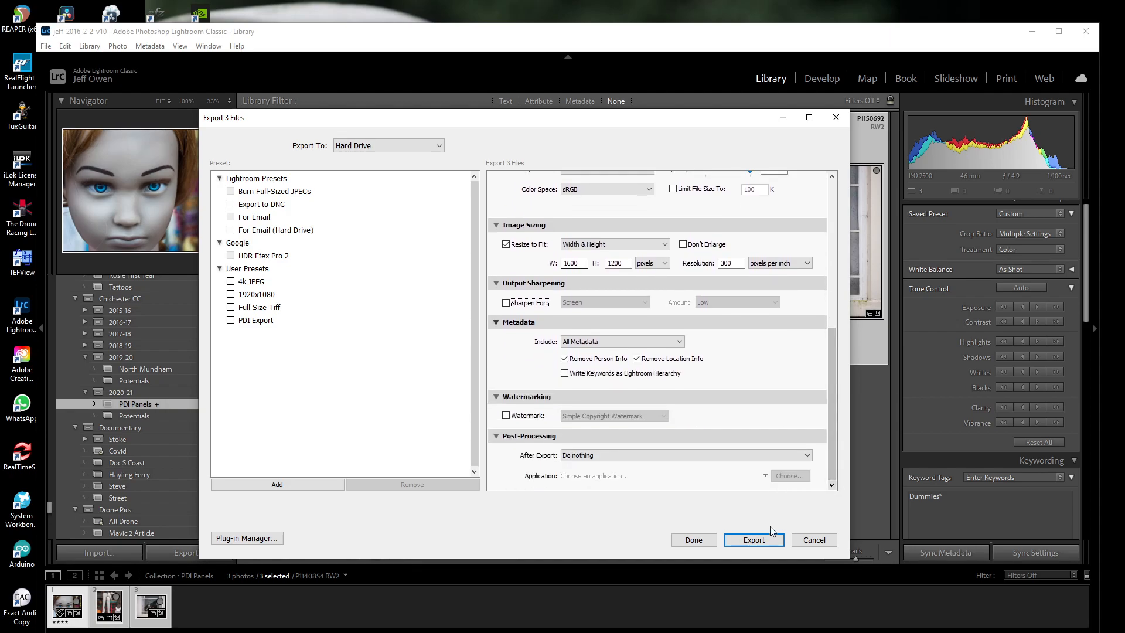
left_click(754, 539)
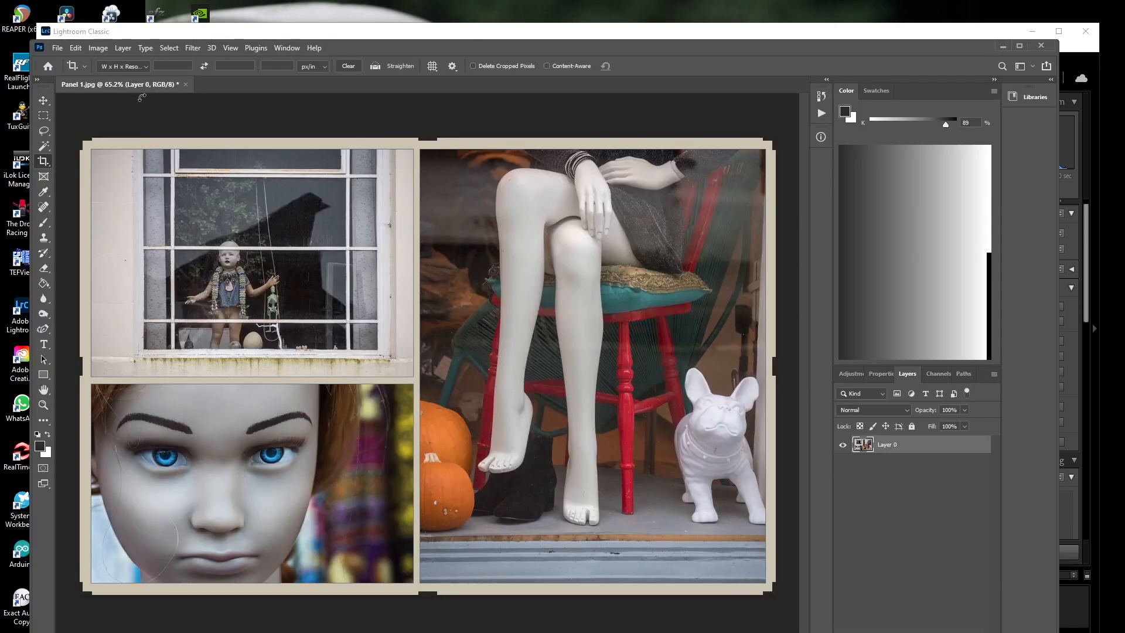
- Switch to Photoshop and close the Panel 1.jpg document
left_click(58, 49)
left_click(88, 134)
left_click(548, 273)
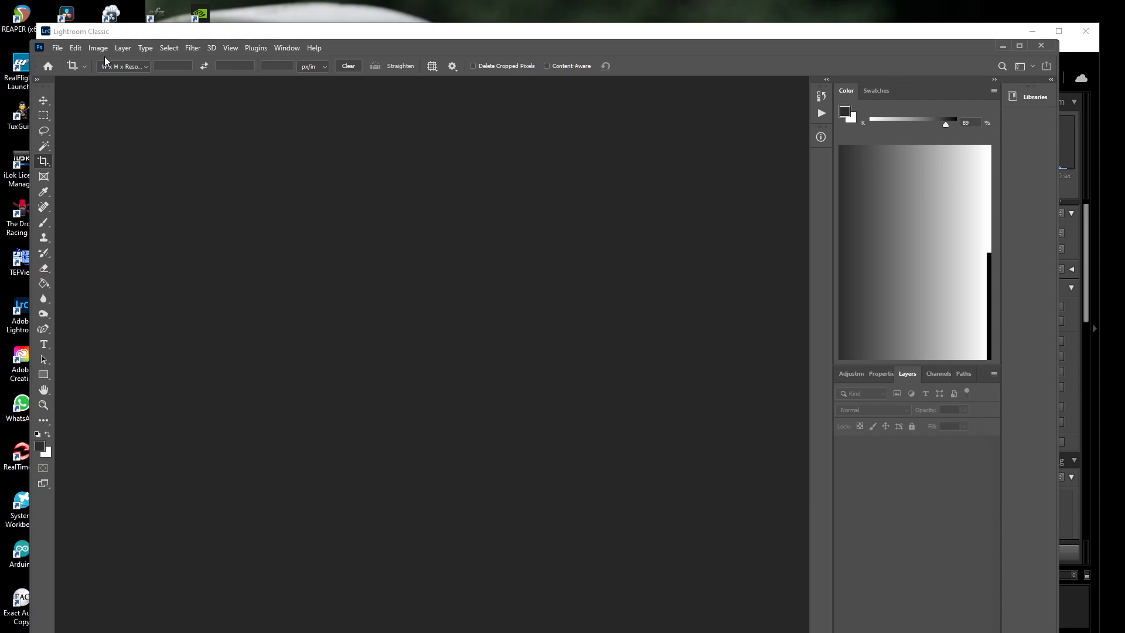
- Create a new 1920 x 1200 pixel document at 72 pixels/inch with 16 bit RGB color and a transparent background
left_click(57, 48)
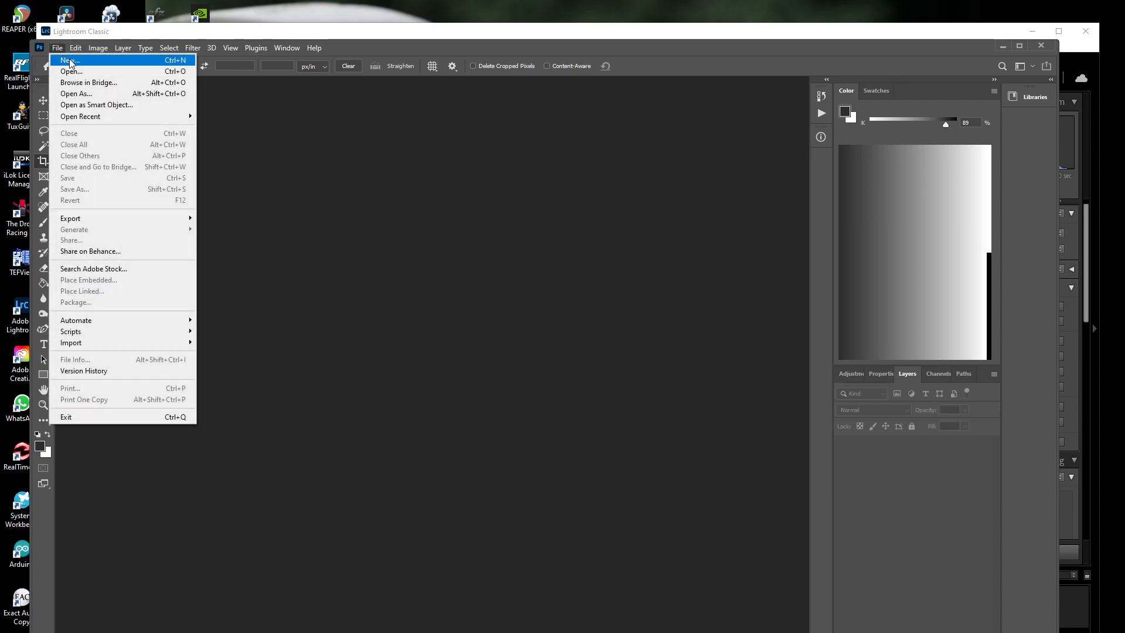
left_click(339, 221)
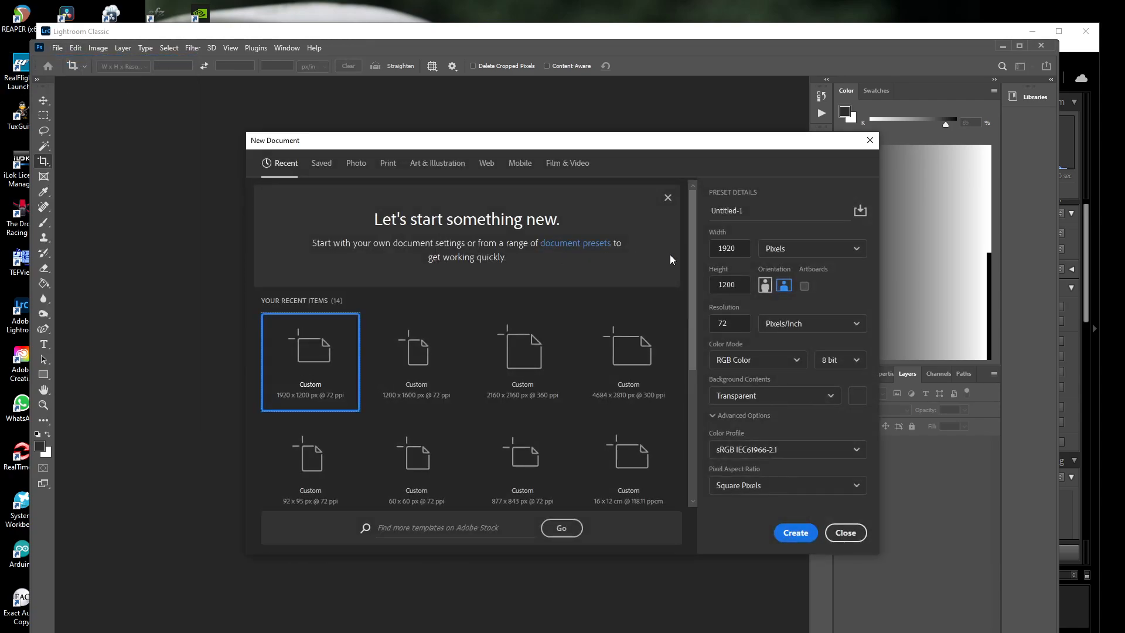
left_click(741, 248)
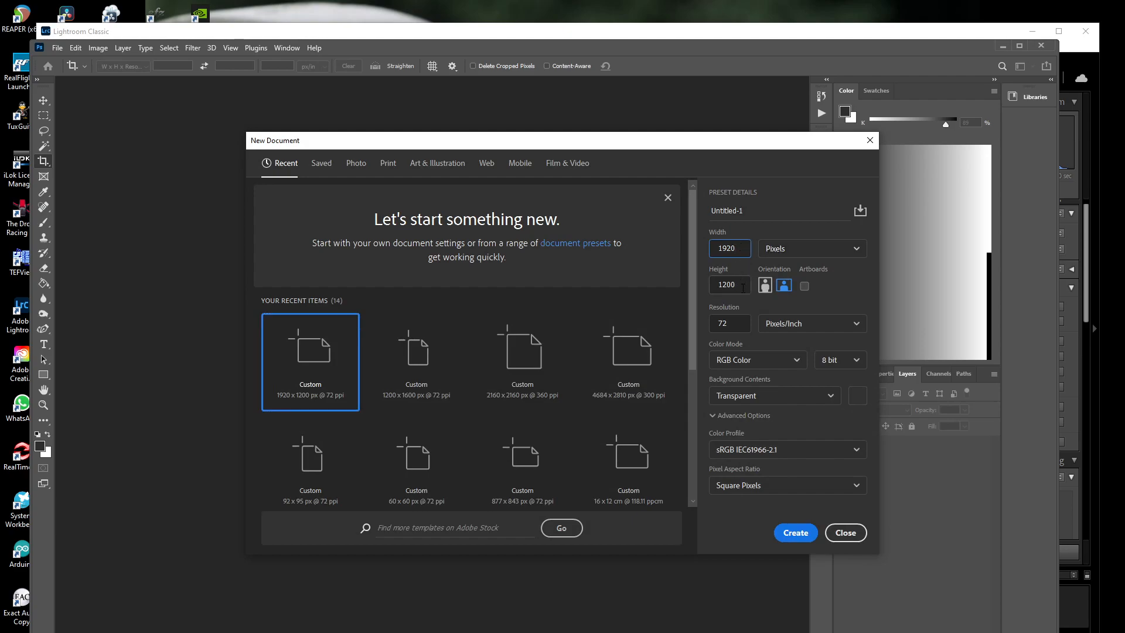
left_click(743, 286)
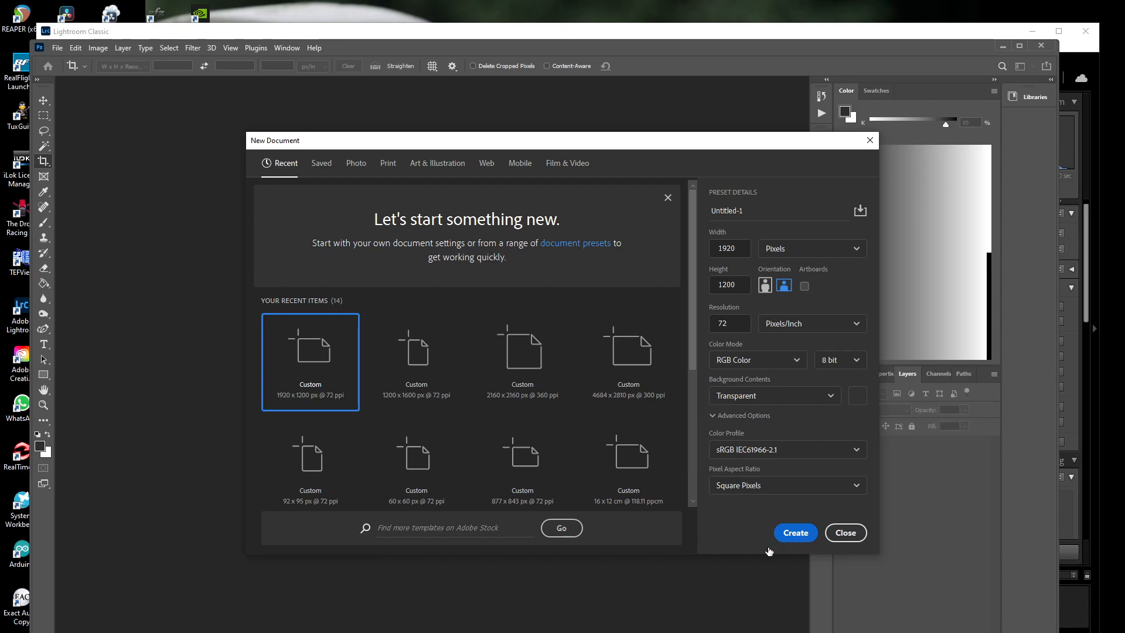
left_click(859, 360)
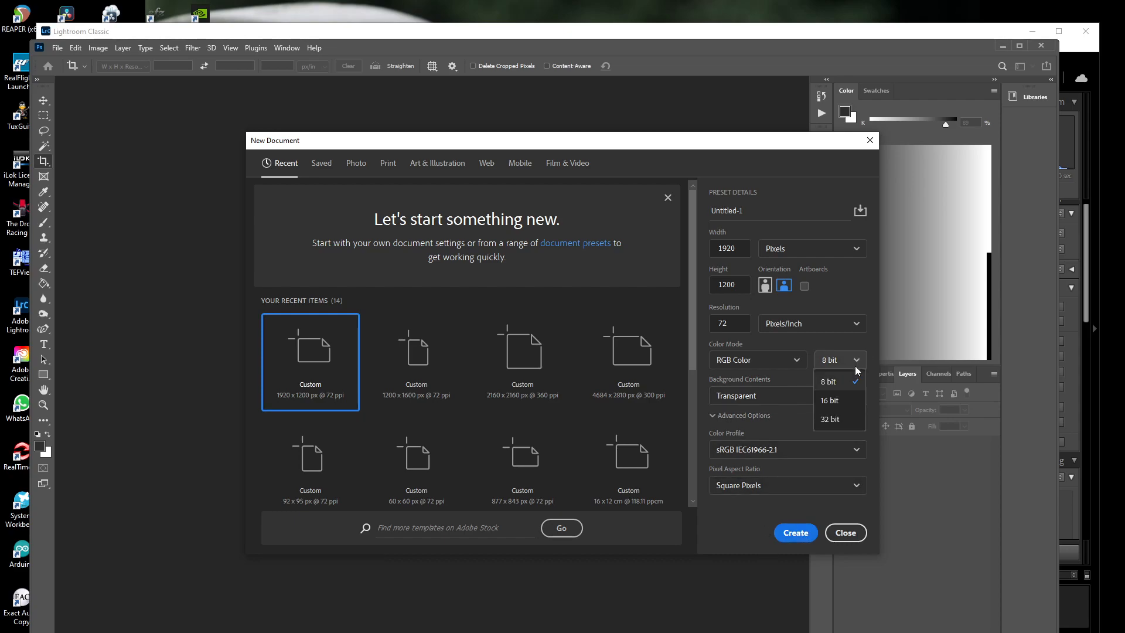
left_click(829, 401)
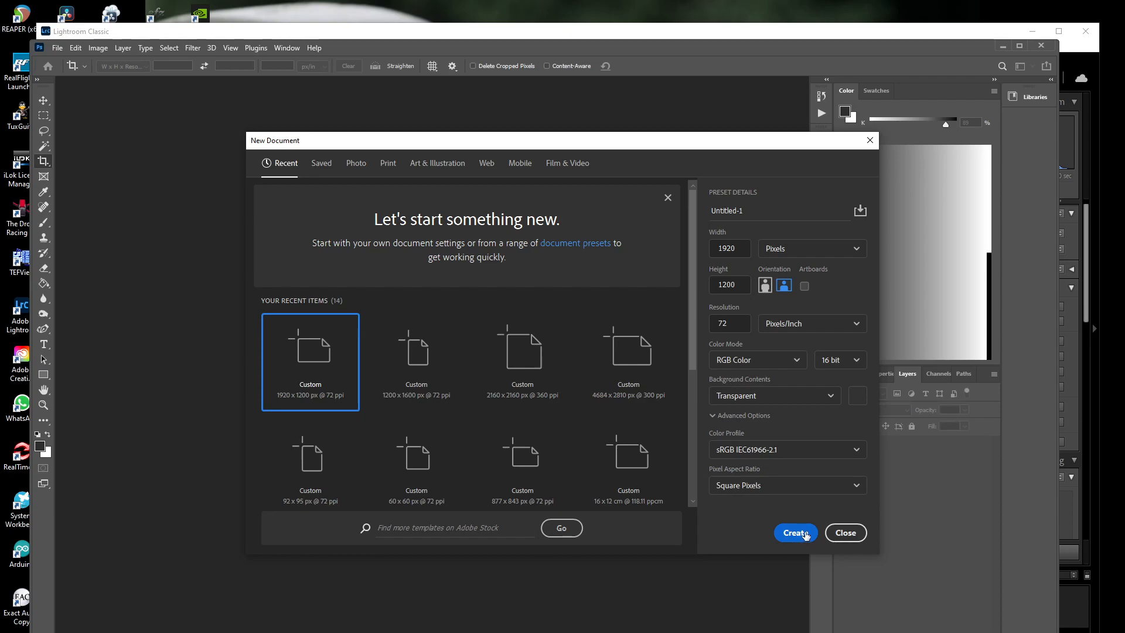
left_click(806, 535)
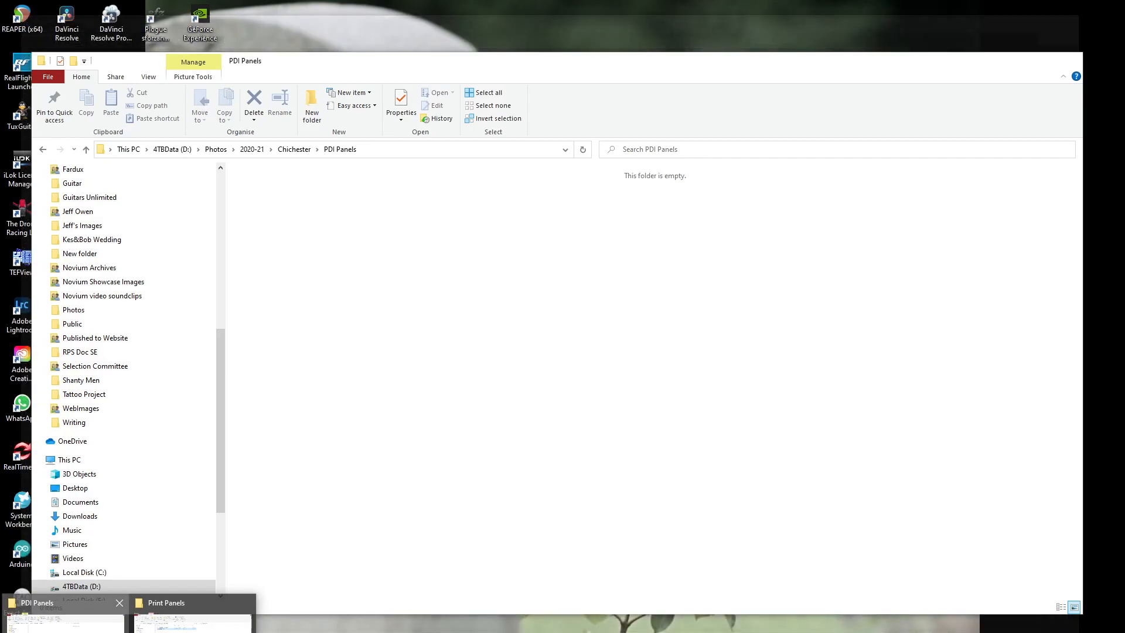
- Place P1150691.jpg from the PDI Panels folder and enlarge it to about 376% by 402% on the right side of the canvas
left_click(66, 621)
left_click_drag(536, 66, 868, 297)
left_click_drag(788, 425, 397, 326)
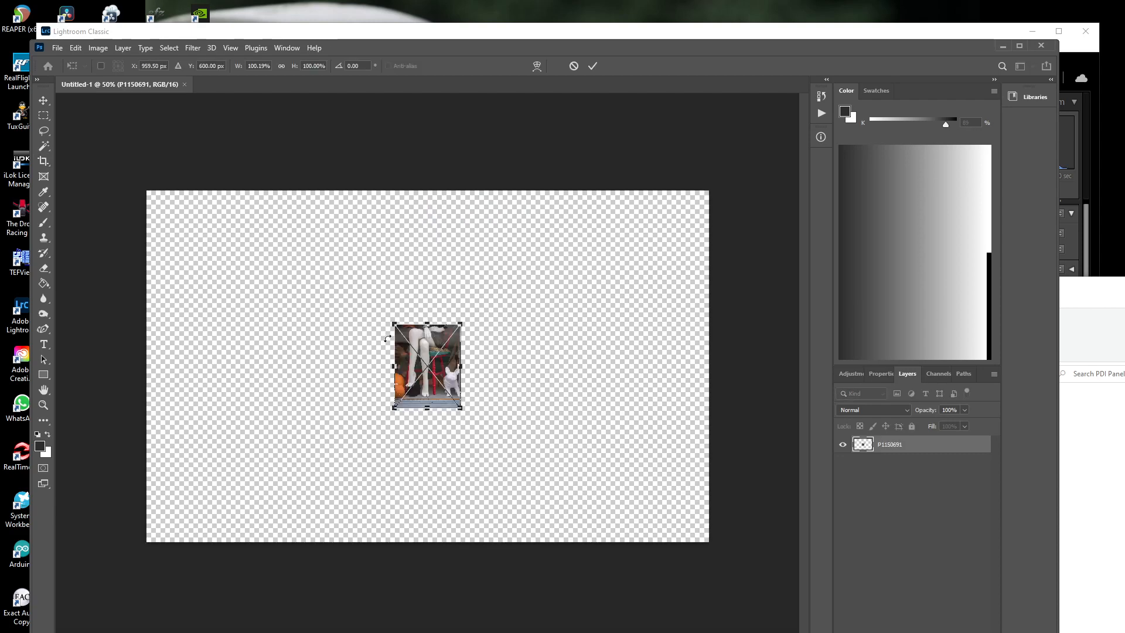
left_click_drag(434, 352, 488, 224)
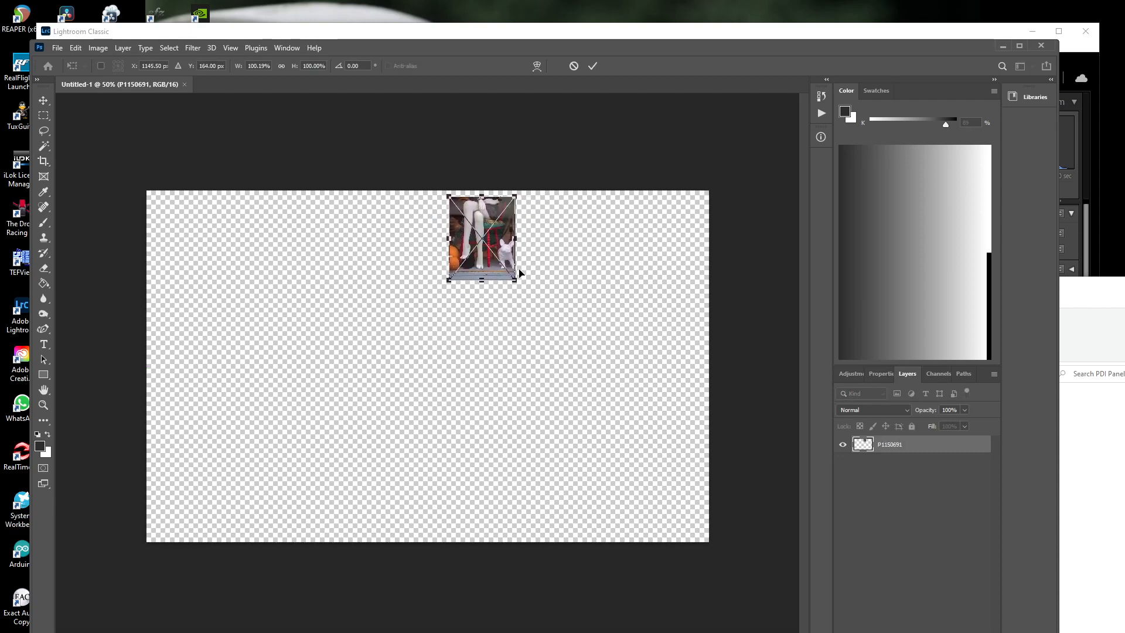
left_click_drag(515, 284, 699, 537)
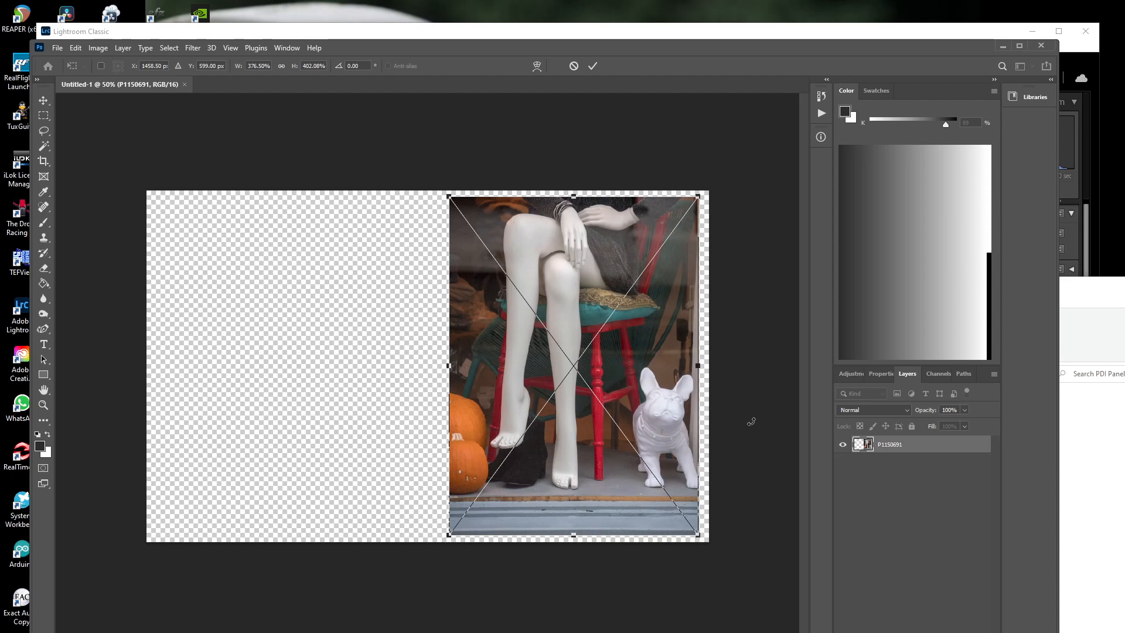
- Try to add P1150692.jpg to the canvas, and commit the pending transform of the P1150691 photo
left_click(1072, 467)
left_click_drag(851, 432, 272, 320)
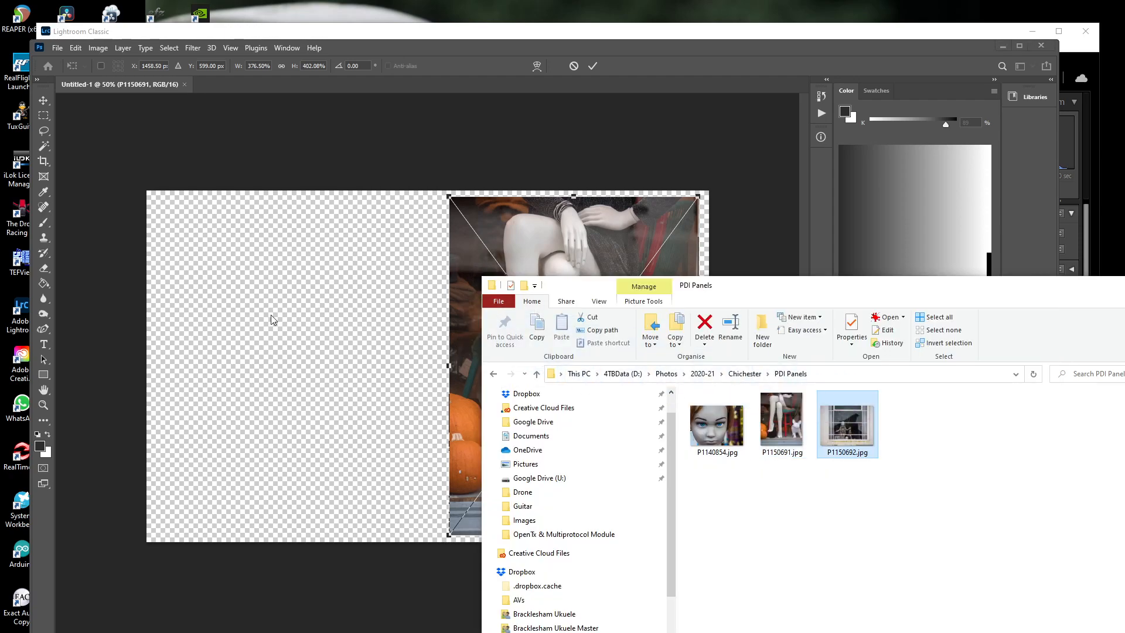
left_click(594, 246)
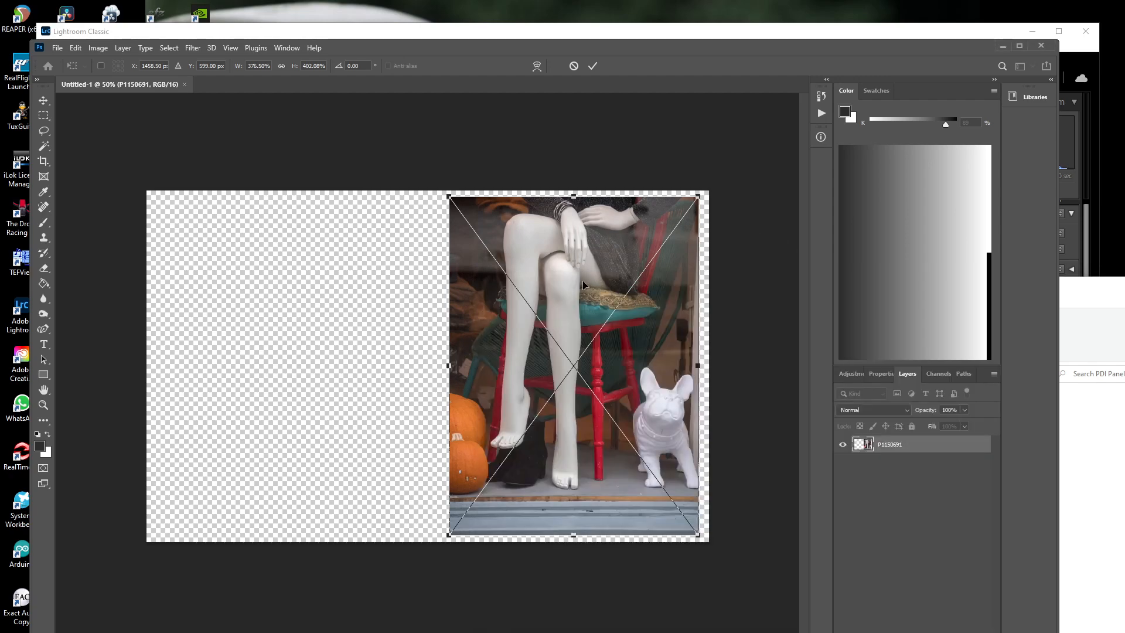
key("Return")
key("c")
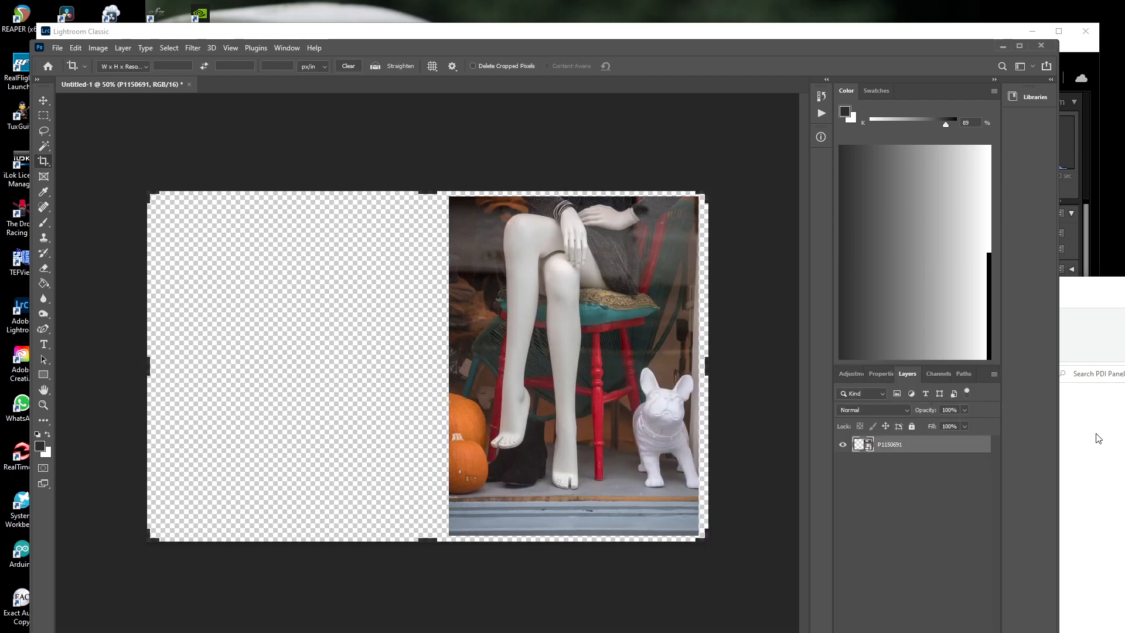
- Place P1150692.jpg in the upper-left area of the canvas and stretch it to about 258% by 209%
left_click(1107, 460)
left_click_drag(847, 427, 272, 294)
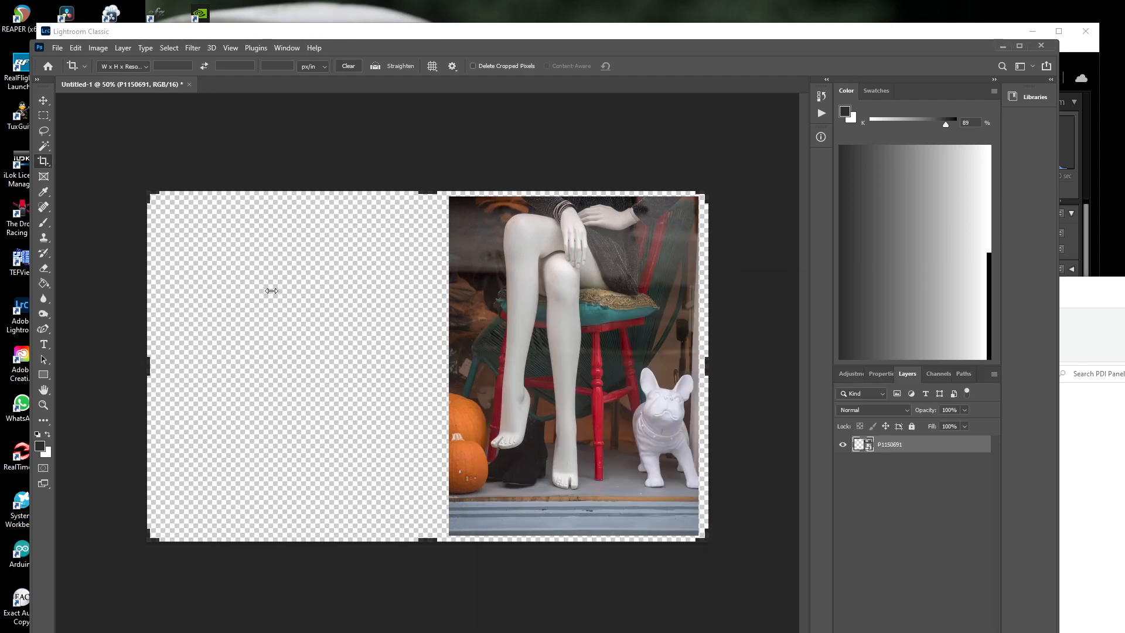
left_click_drag(440, 366, 220, 236)
left_click_drag(266, 284, 444, 375)
- Try to add P1140854.jpg to the canvas, and commit the pending transform of the P1150692 photo
left_click(1112, 452)
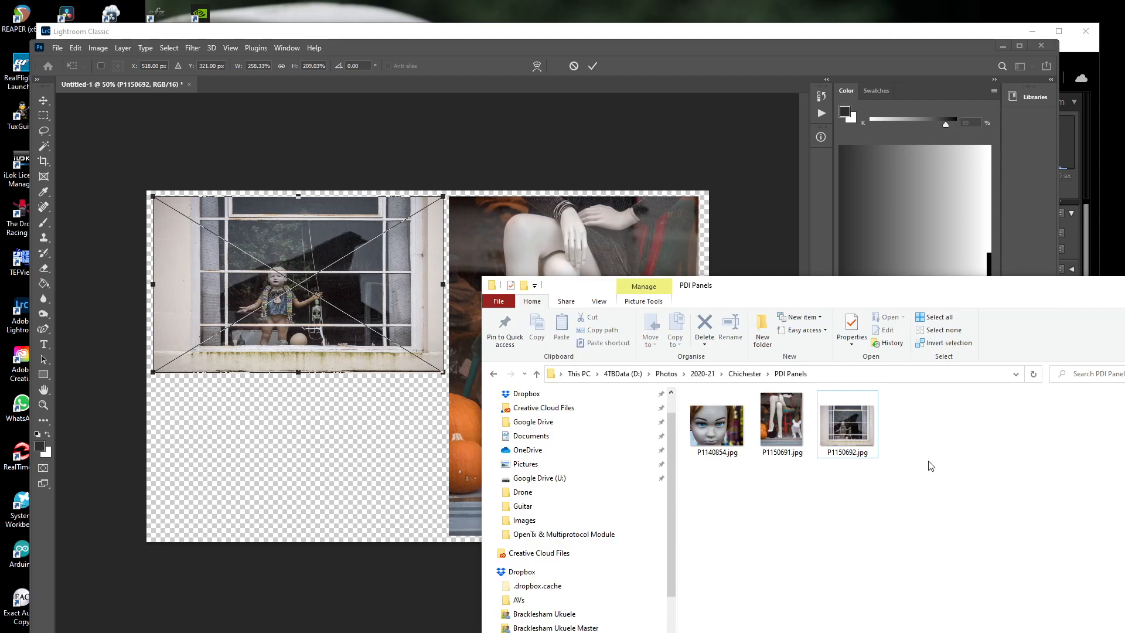
left_click(738, 430)
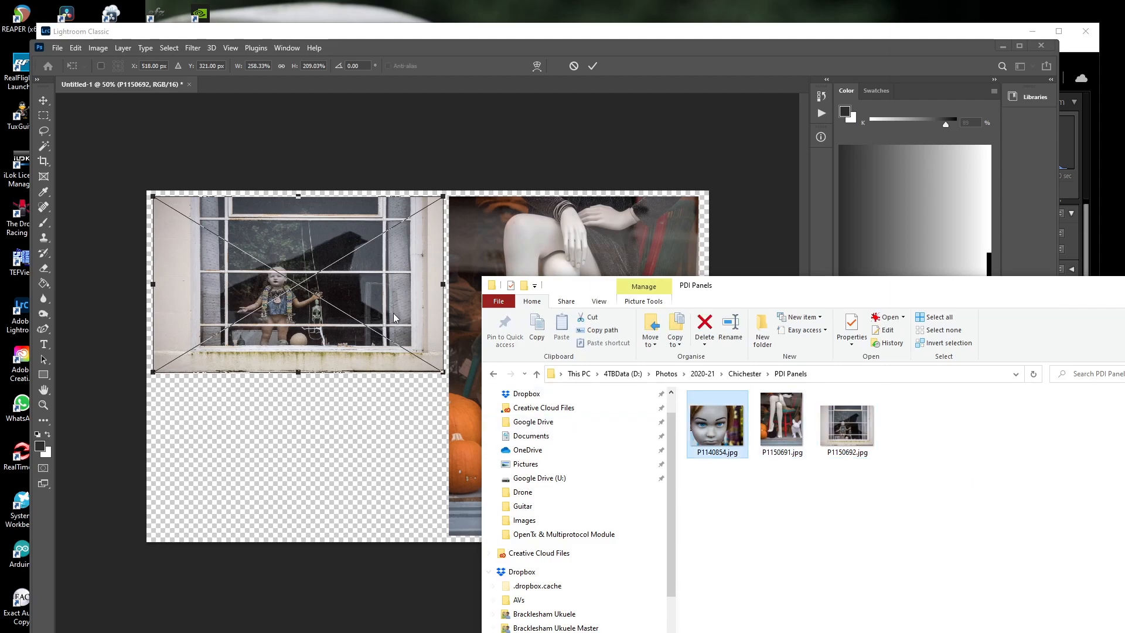
left_click(302, 254)
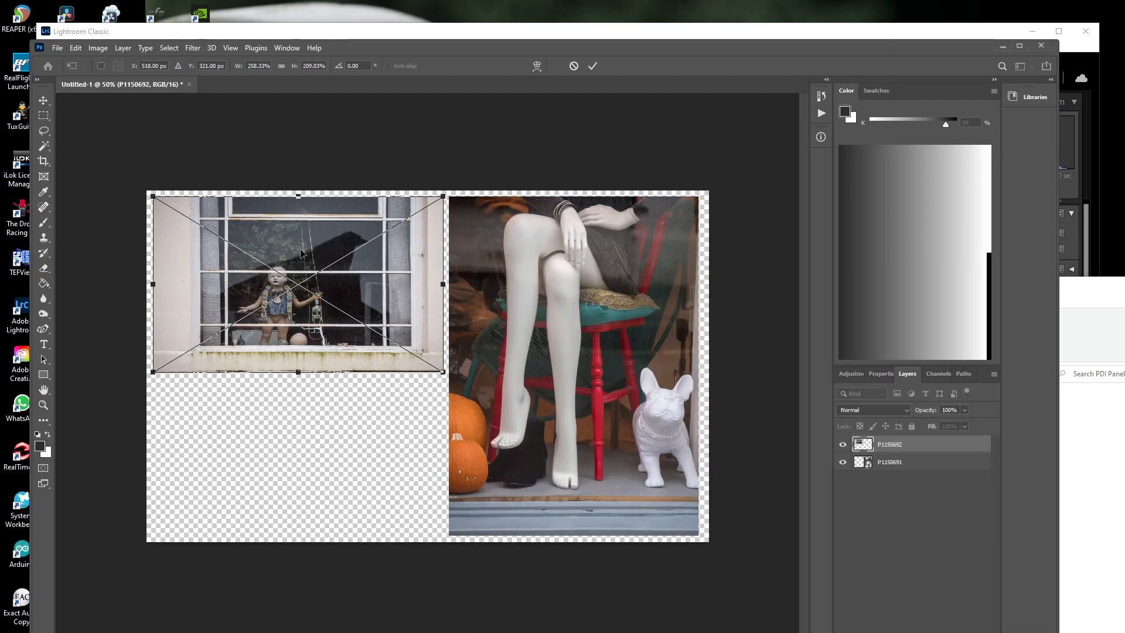
key("Return")
key("c")
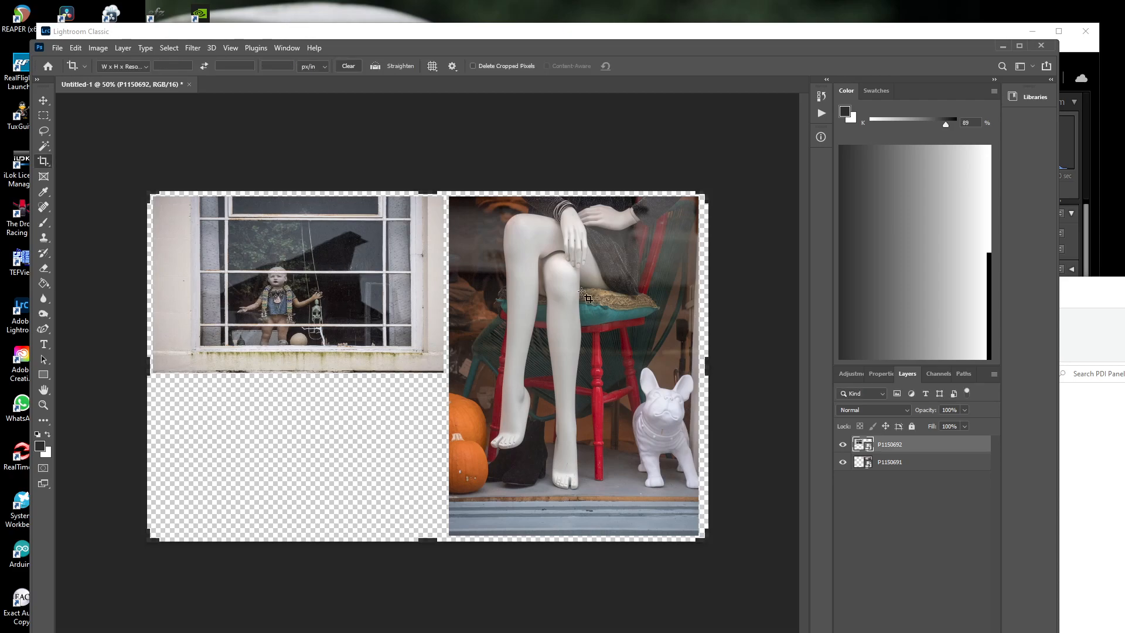
- Place P1140854.jpg below the window photo, stretch it to about 258% by 223% past the canvas's lower edge, and commit it
left_click(1103, 464)
left_click_drag(717, 425, 328, 397)
left_click_drag(451, 364, 231, 416)
left_click_drag(266, 461, 444, 564)
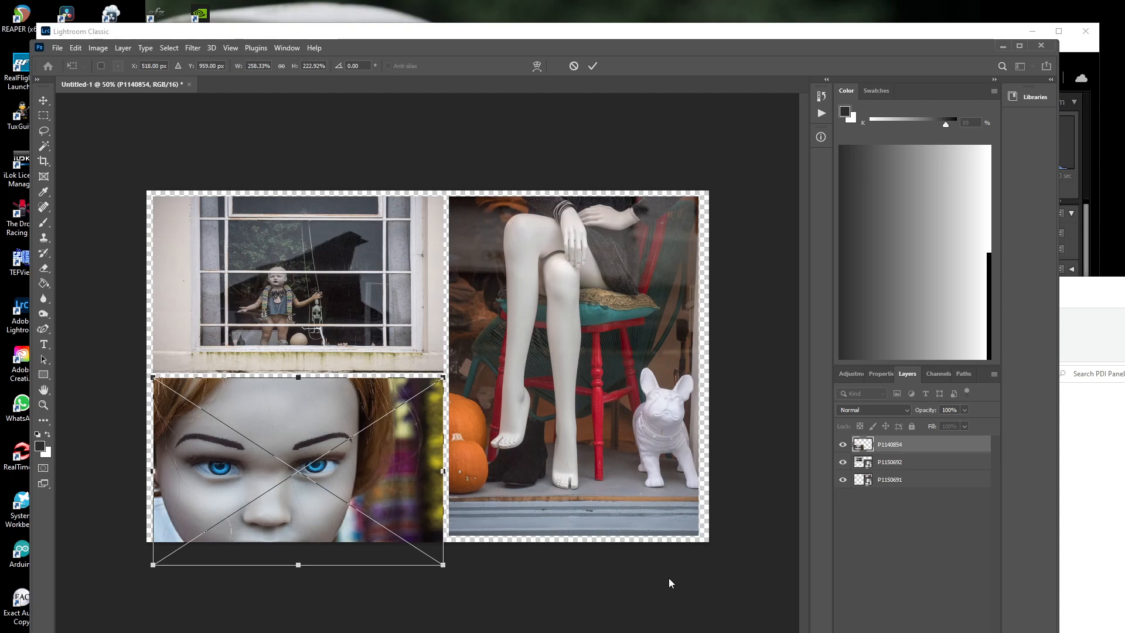
key("c")
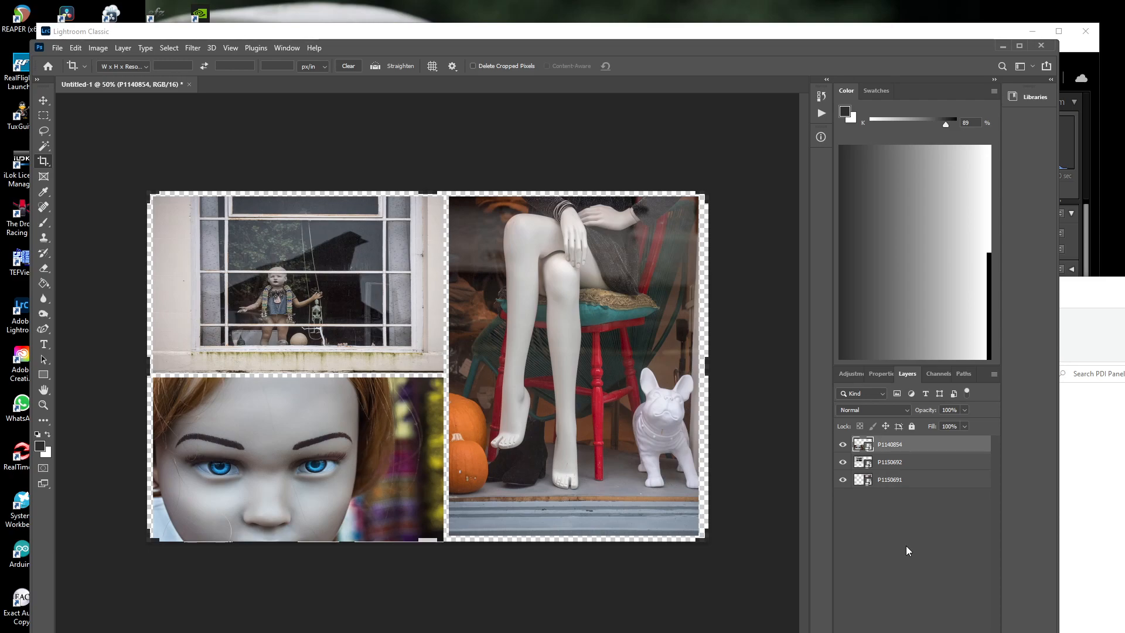
- Hide the P1140854 layer and show it again to check which photo it holds
left_click(844, 445)
left_click(844, 445)
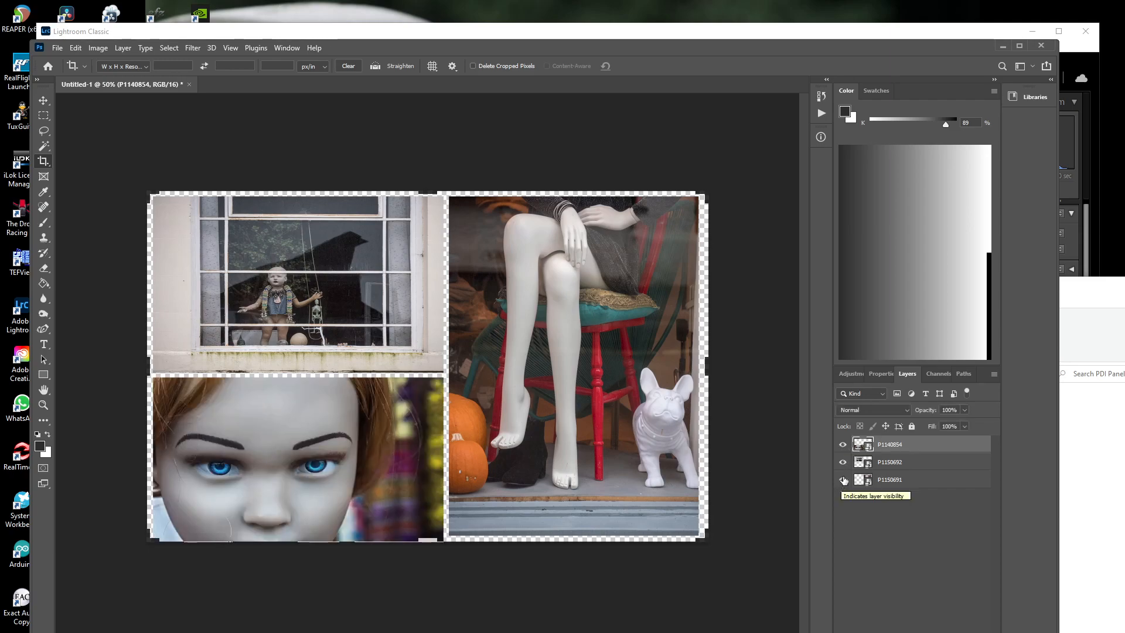
- Hide the P1150692 and P1140854 layers and add a layer mask to P1150691
left_click(842, 462)
left_click(842, 445)
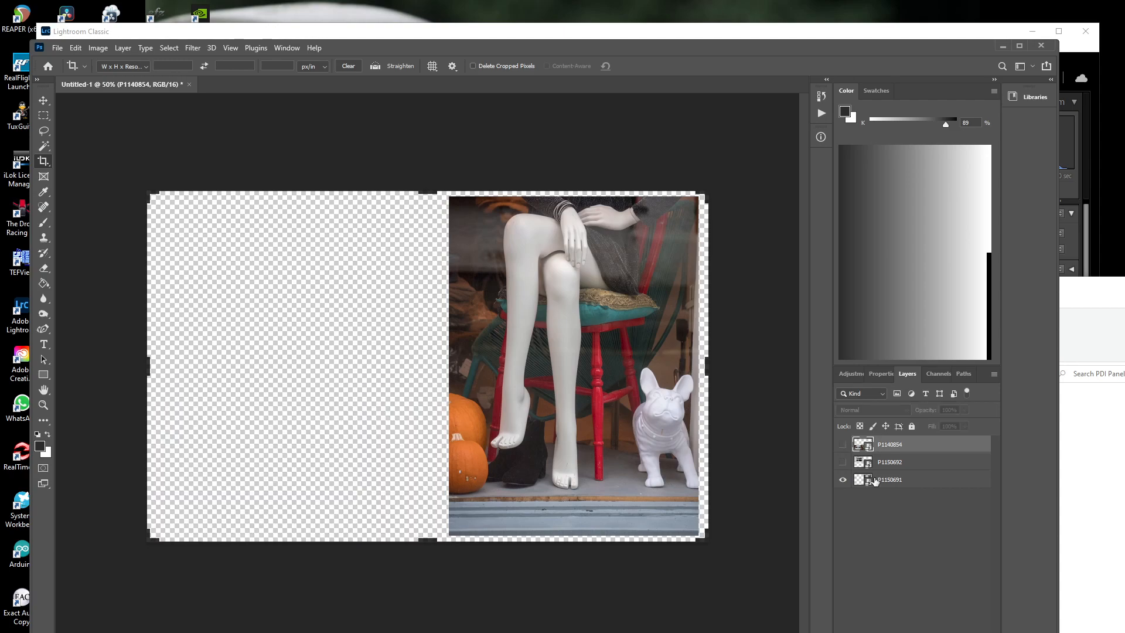
left_click(875, 482)
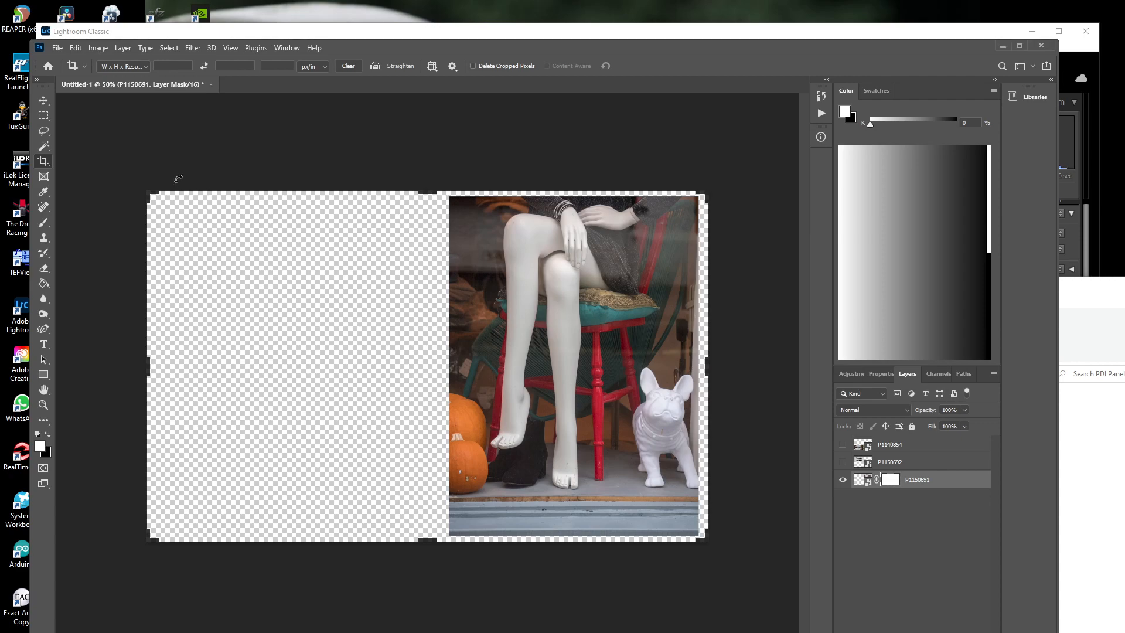
- Marquee a rectangle just inside the edges of the mannequin-legs photo and invert the selection
left_click(44, 116)
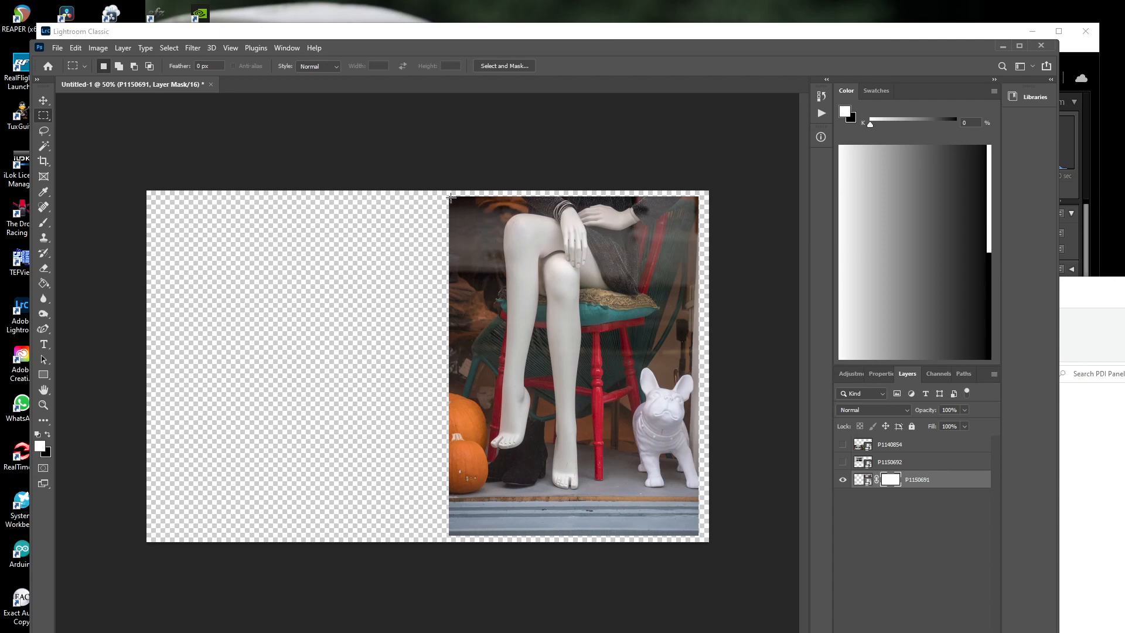
left_click_drag(450, 197, 698, 534)
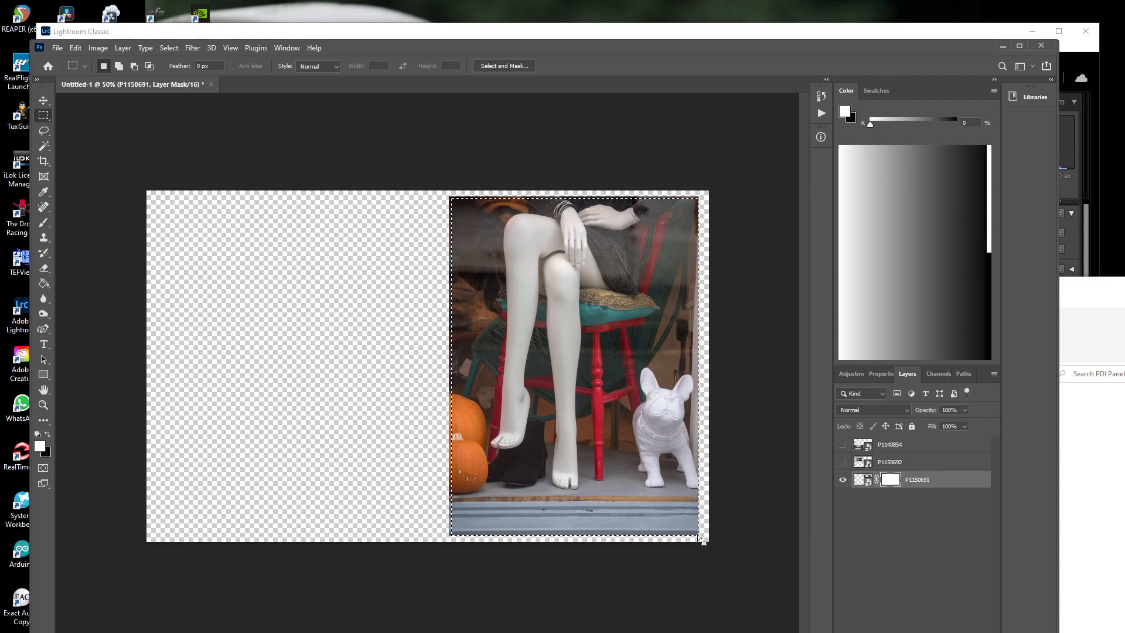
left_click(169, 48)
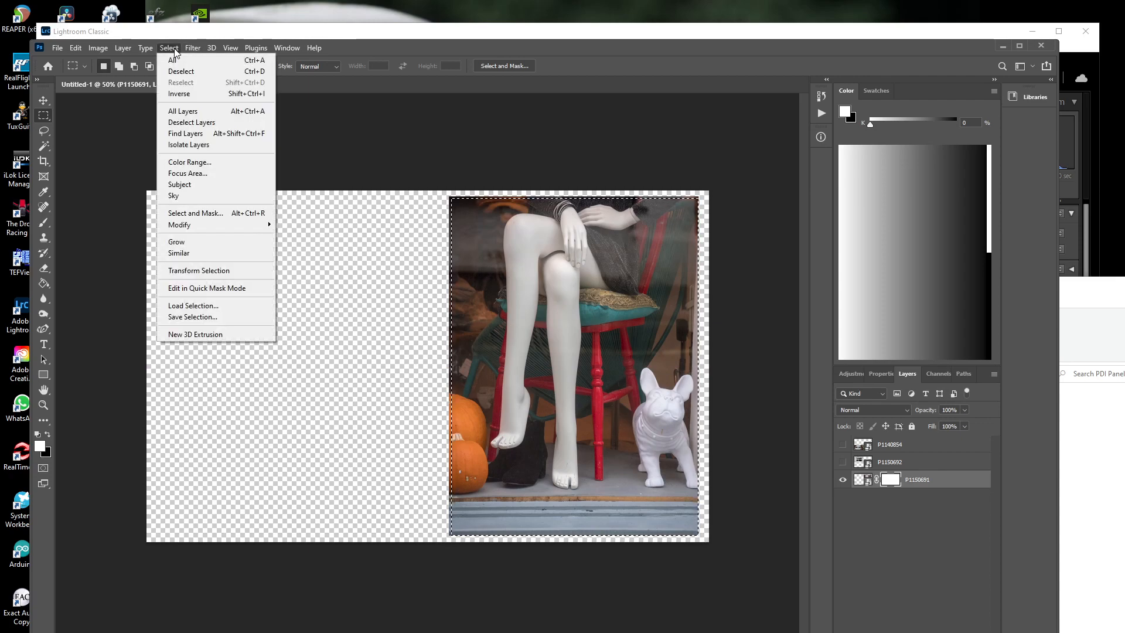
left_click(192, 92)
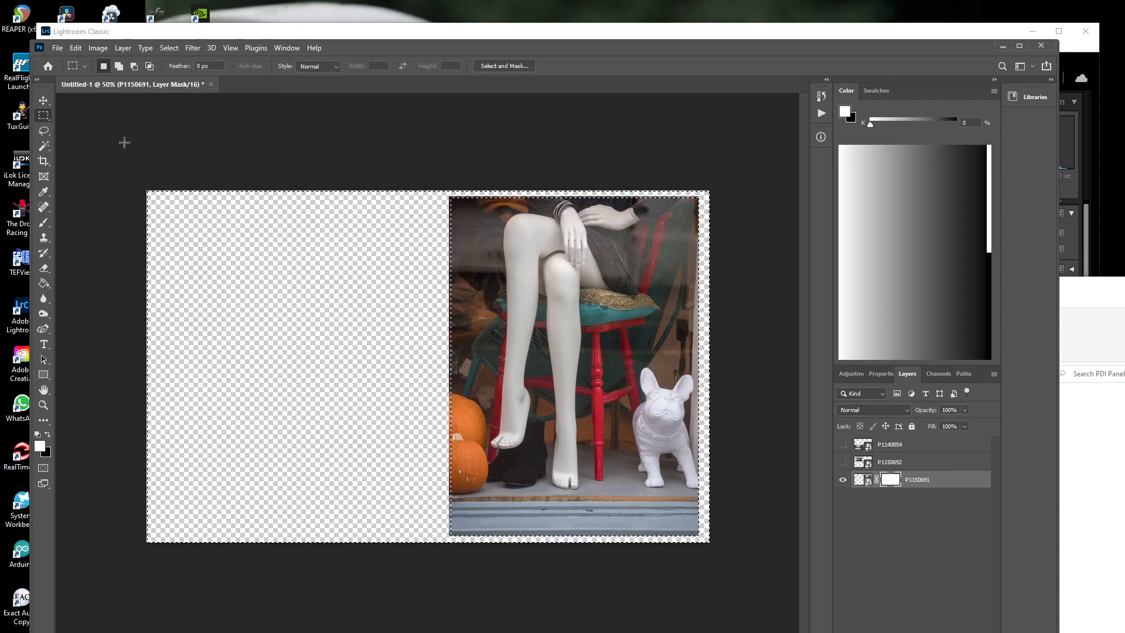
- Fill the area outside the mannequin-legs photo with black on the P1150691 mask using the Paint Bucket, and deselect
left_click(44, 283)
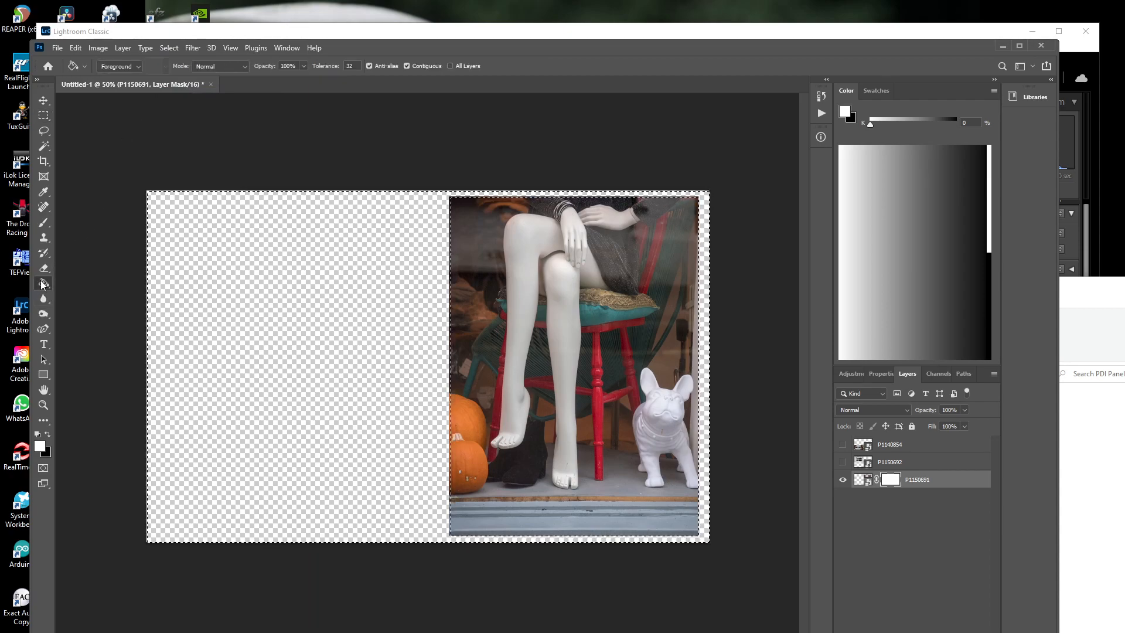
left_click(47, 435)
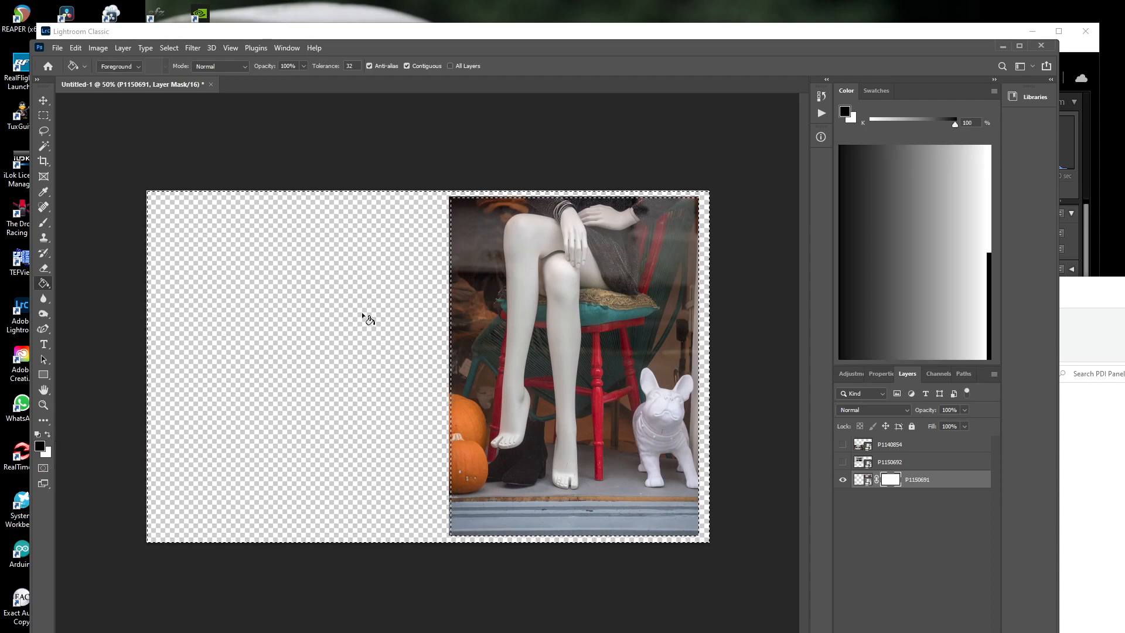
left_click(336, 268)
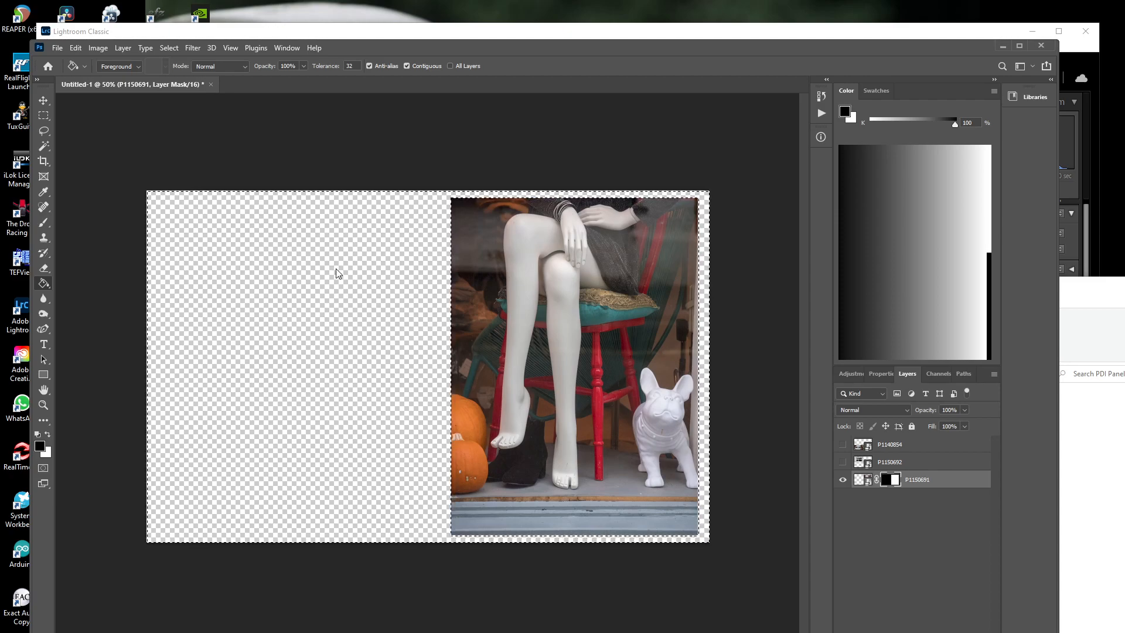
left_click(170, 48)
left_click(188, 71)
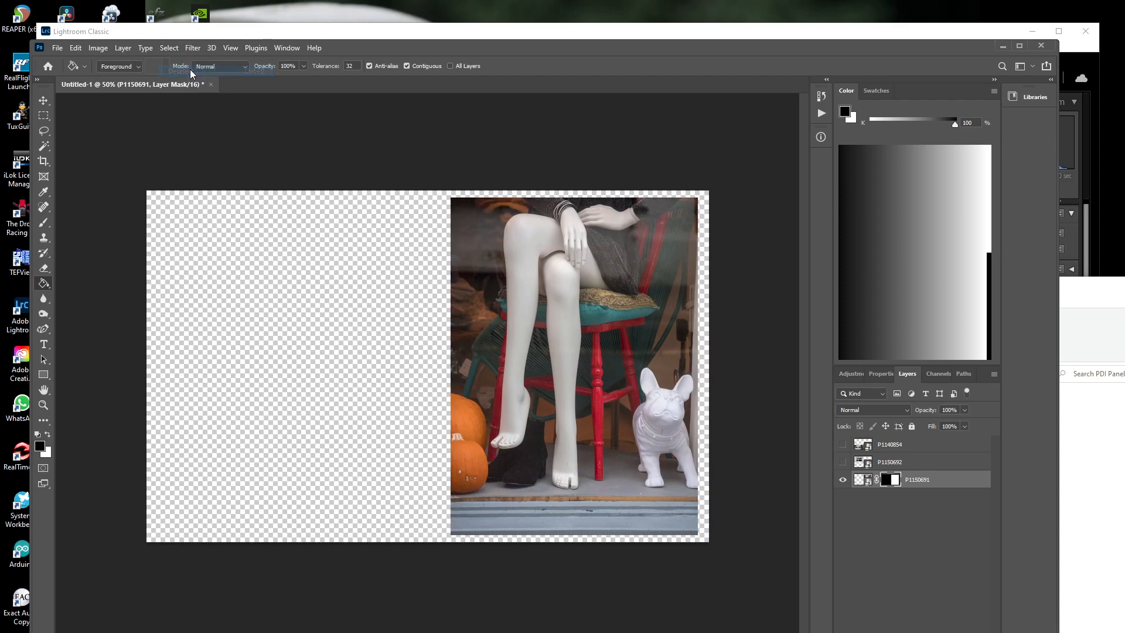
- Show the P1150692 layer with a new layer mask and select everything outside the window photo
left_click(843, 463)
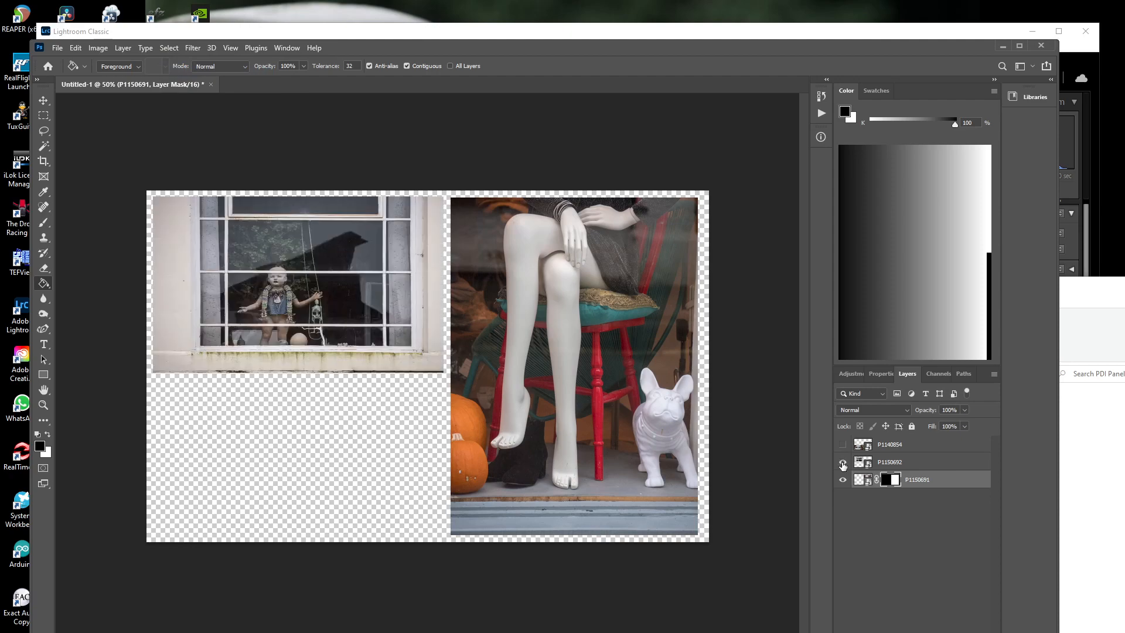
left_click(891, 463)
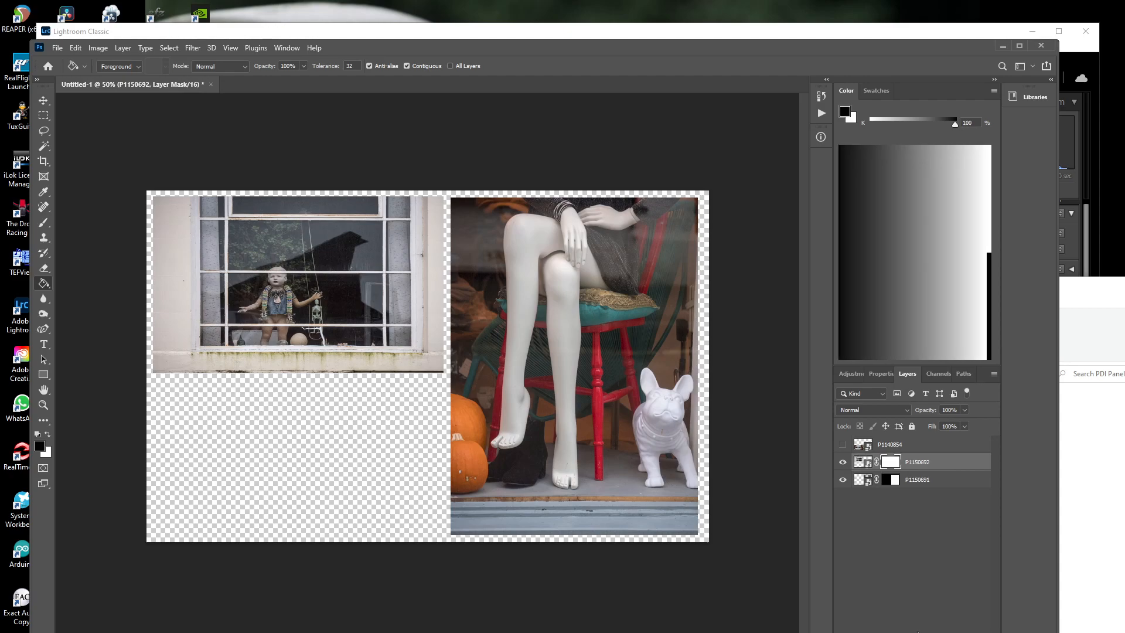
left_click(43, 116)
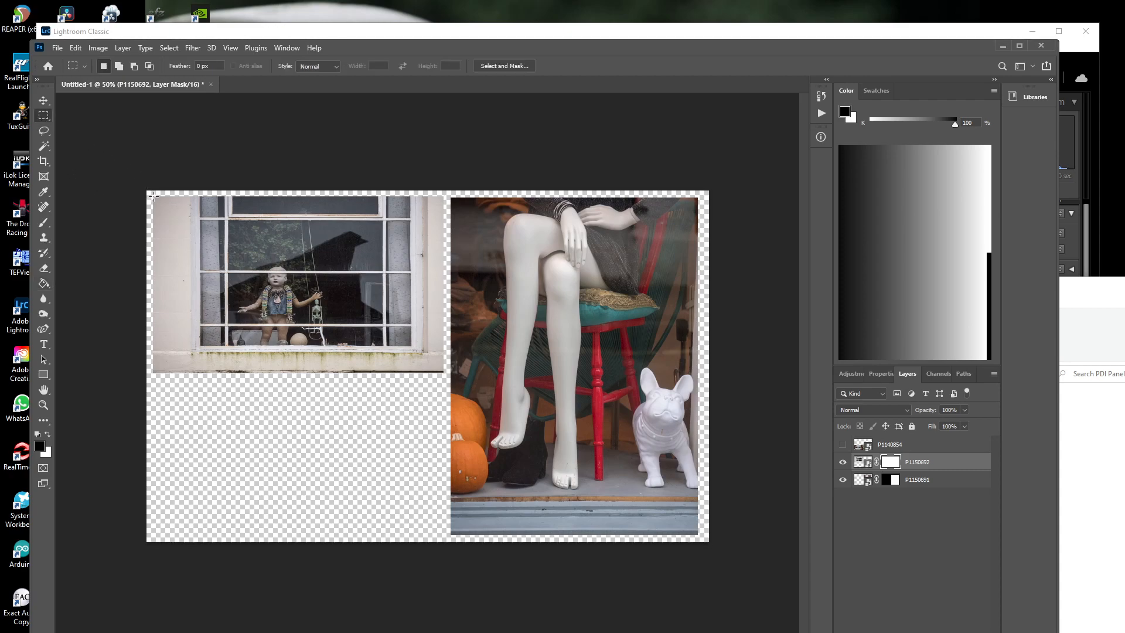
left_click_drag(153, 197, 443, 373)
left_click(169, 47)
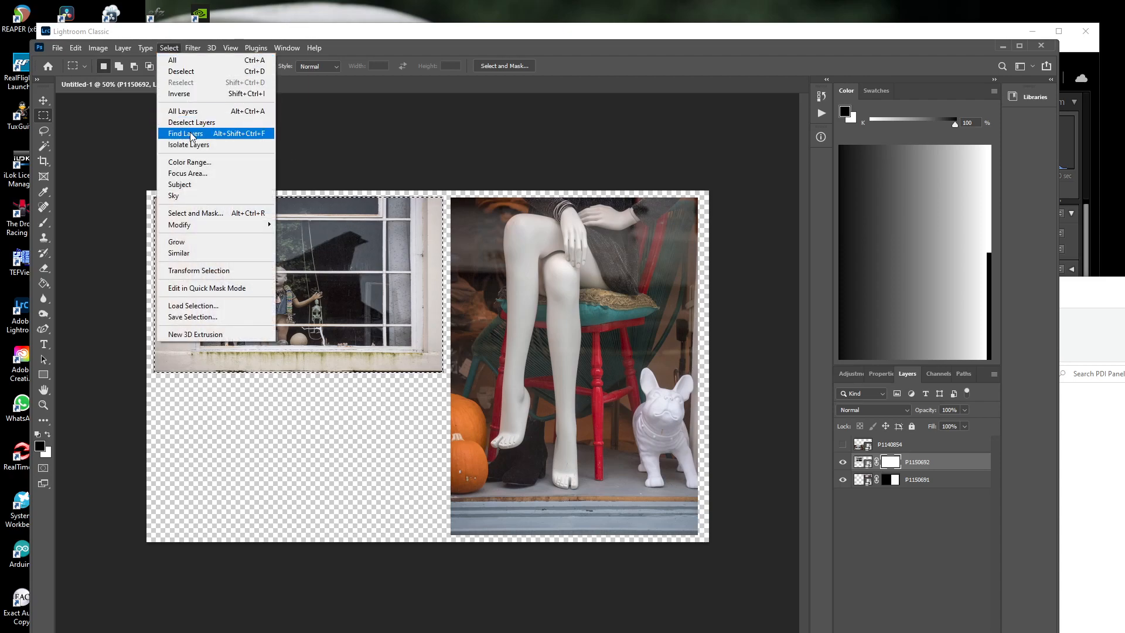
left_click(193, 91)
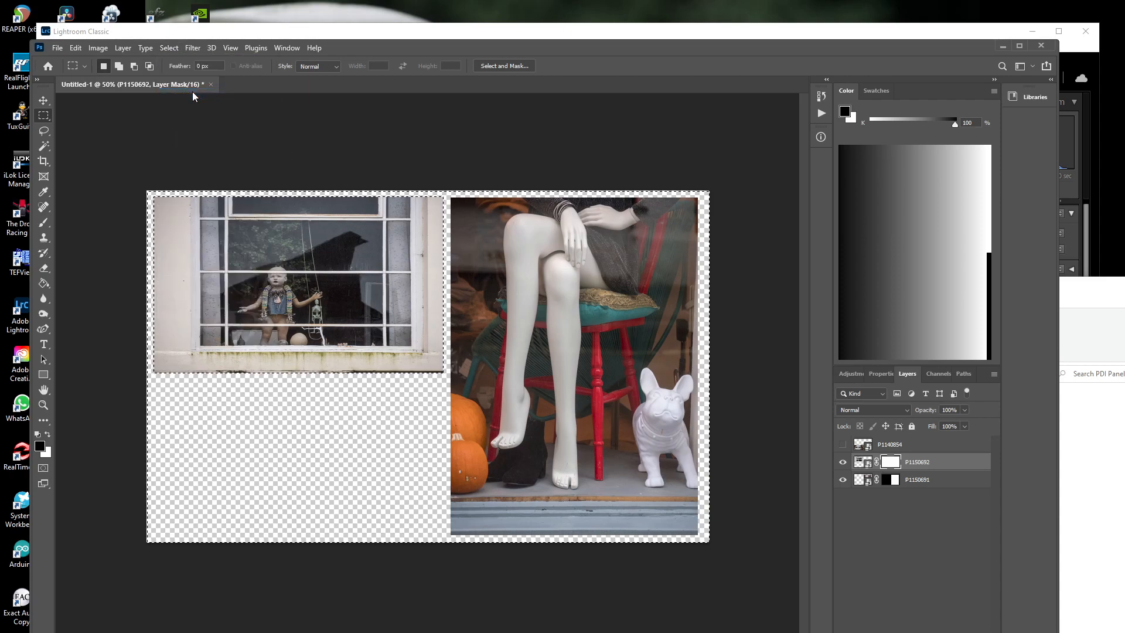
- Fill the selected area around the window photo with black on the P1150692 mask and deselect
left_click(44, 283)
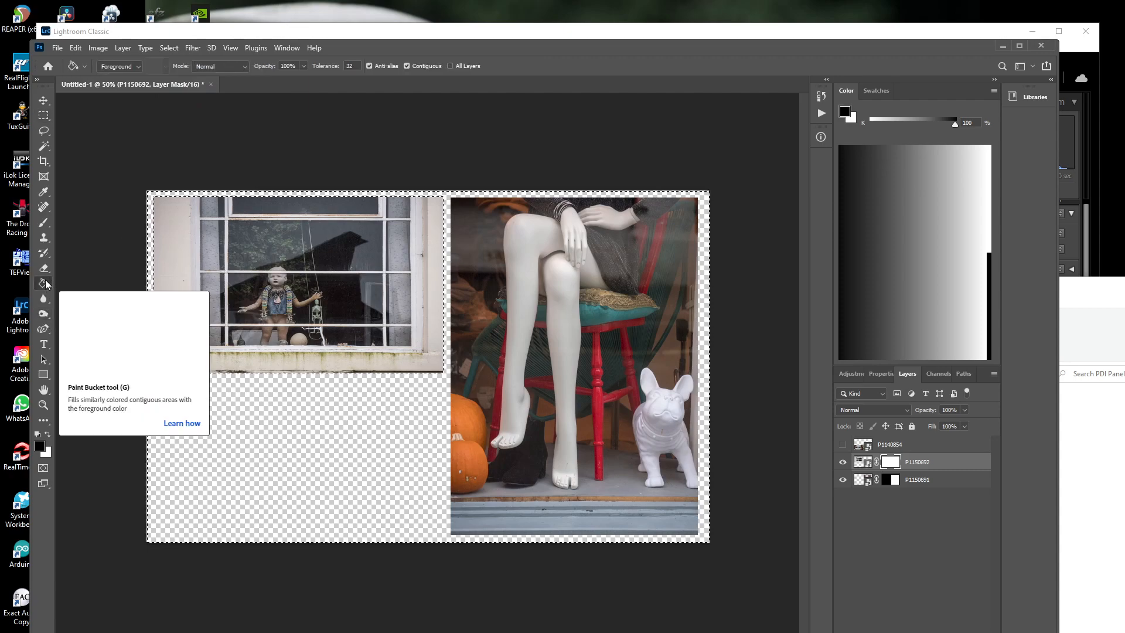
left_click(335, 440)
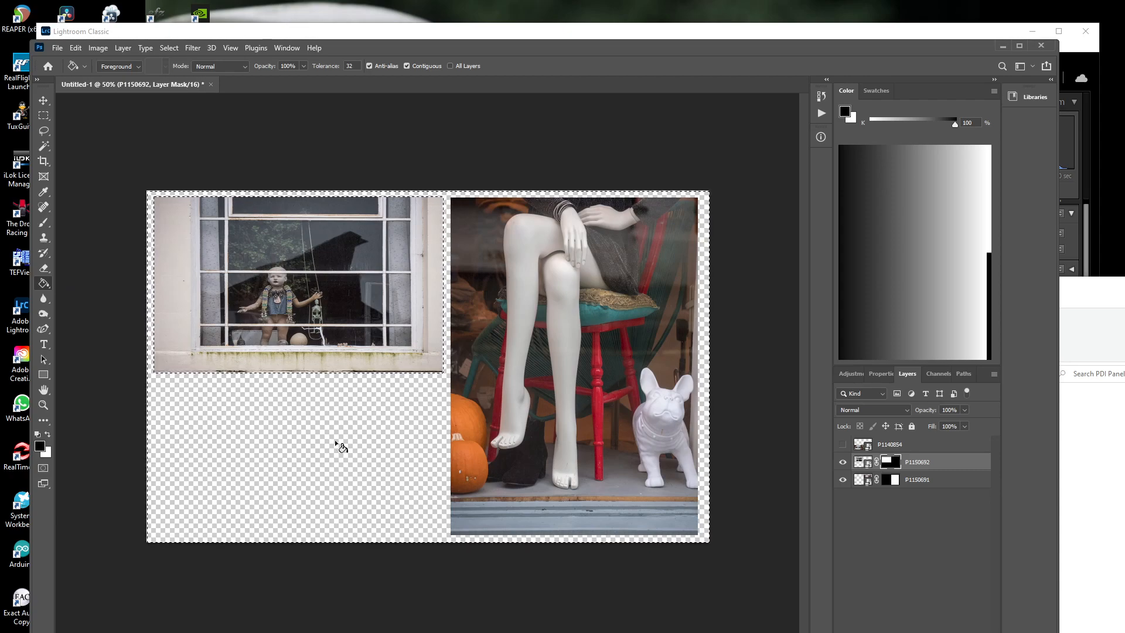
left_click(168, 47)
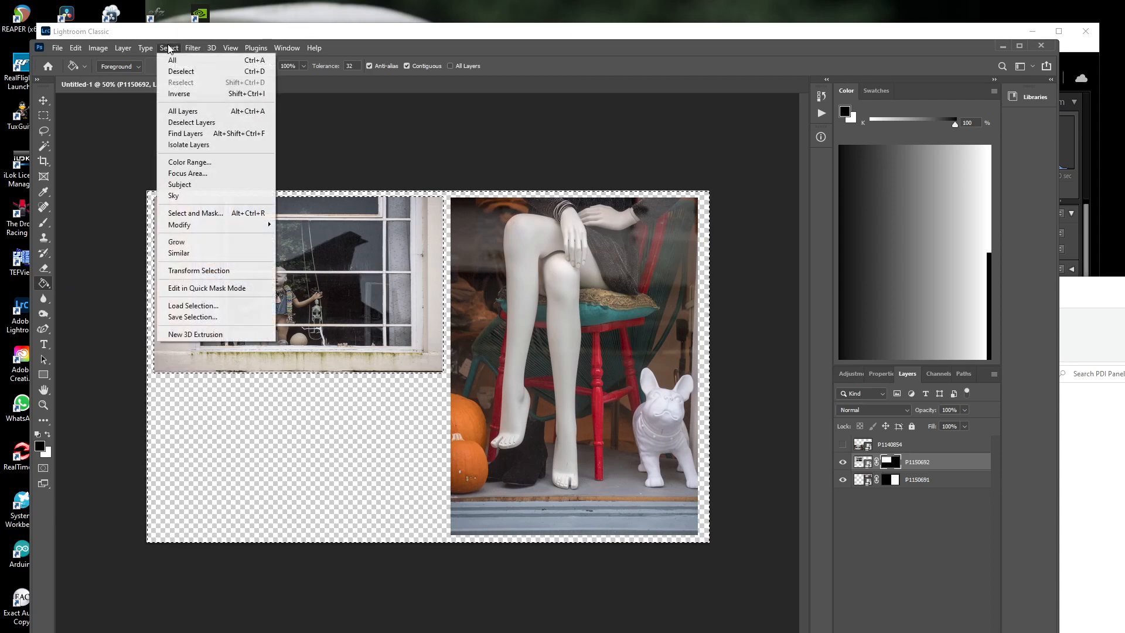
left_click(181, 71)
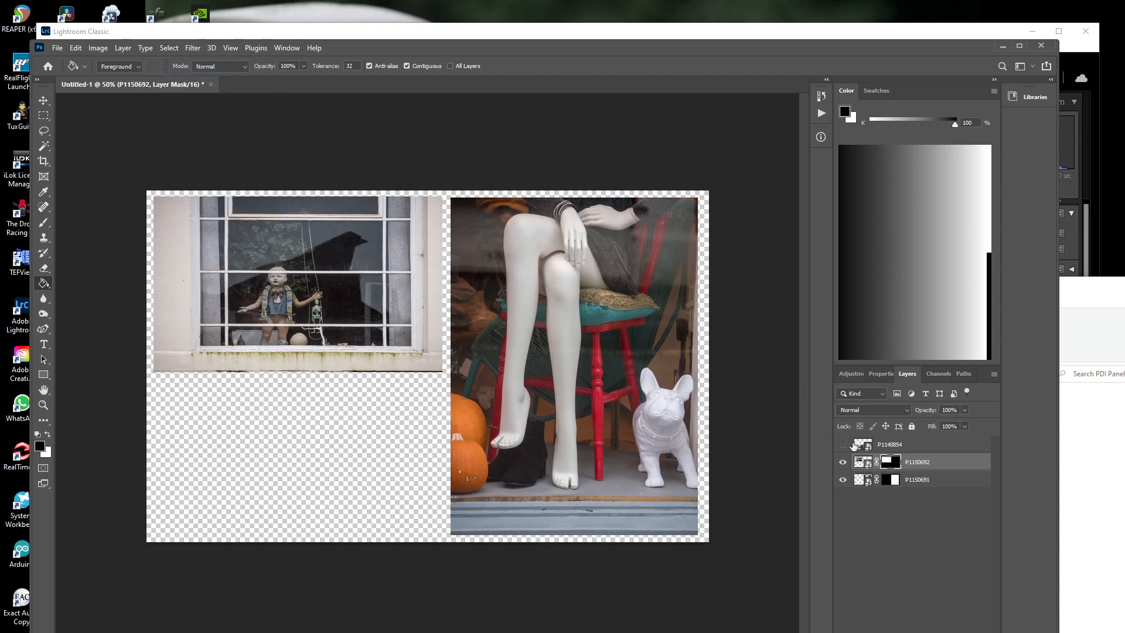
- Show the P1140854 layer with a new layer mask and marquee the doll face, leaving a margin above the canvas's lower edge
left_click(843, 444)
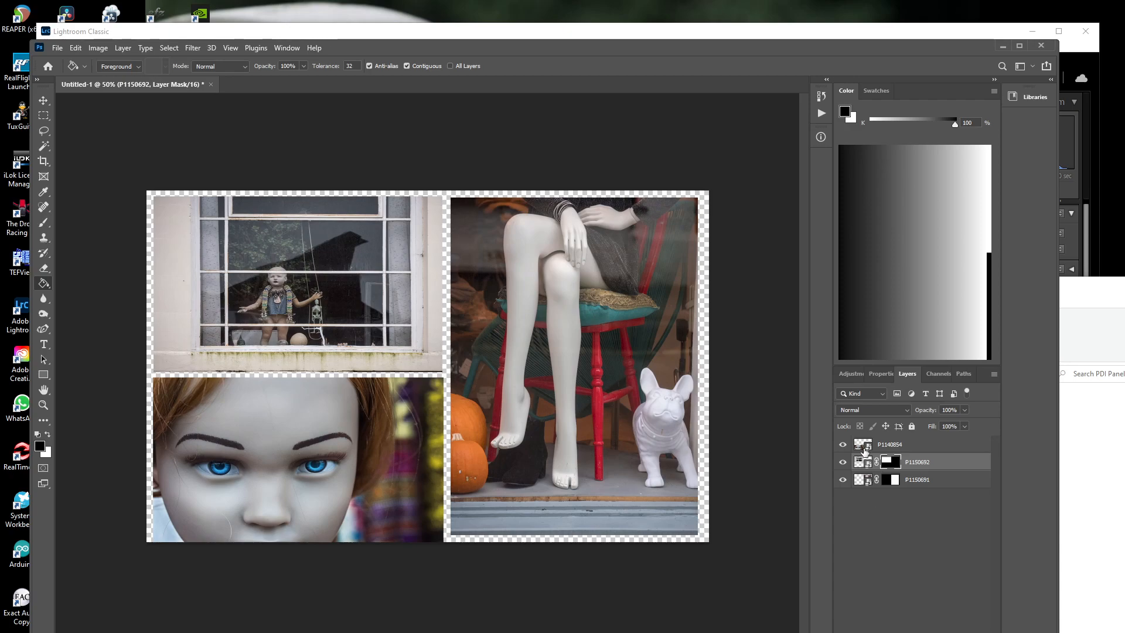
left_click(866, 445)
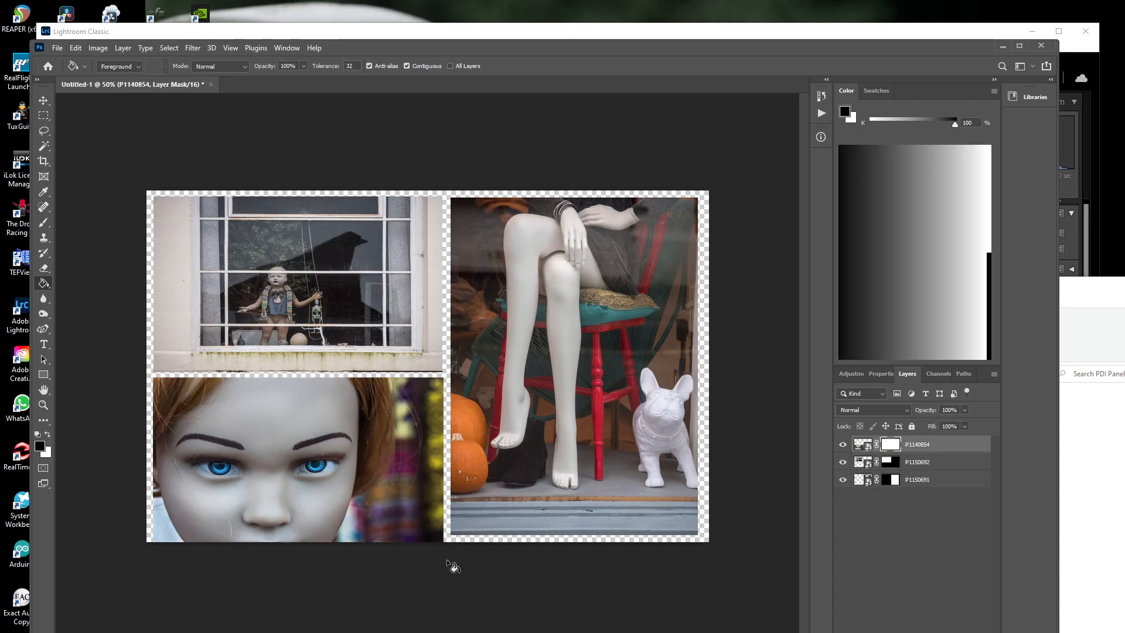
left_click(43, 116)
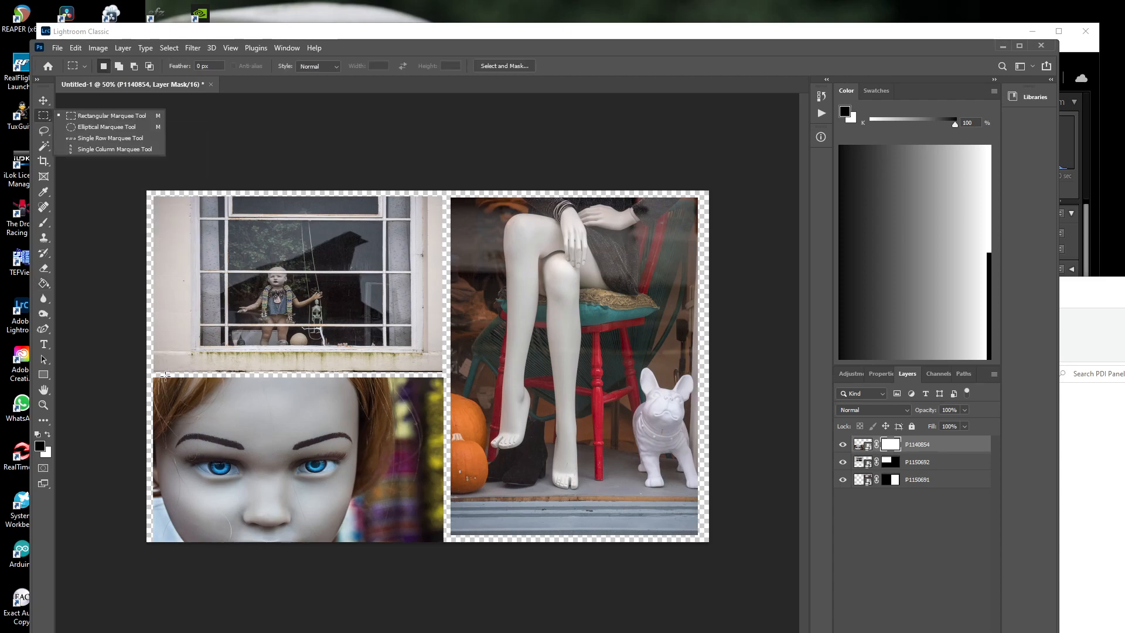
left_click_drag(154, 377, 441, 533)
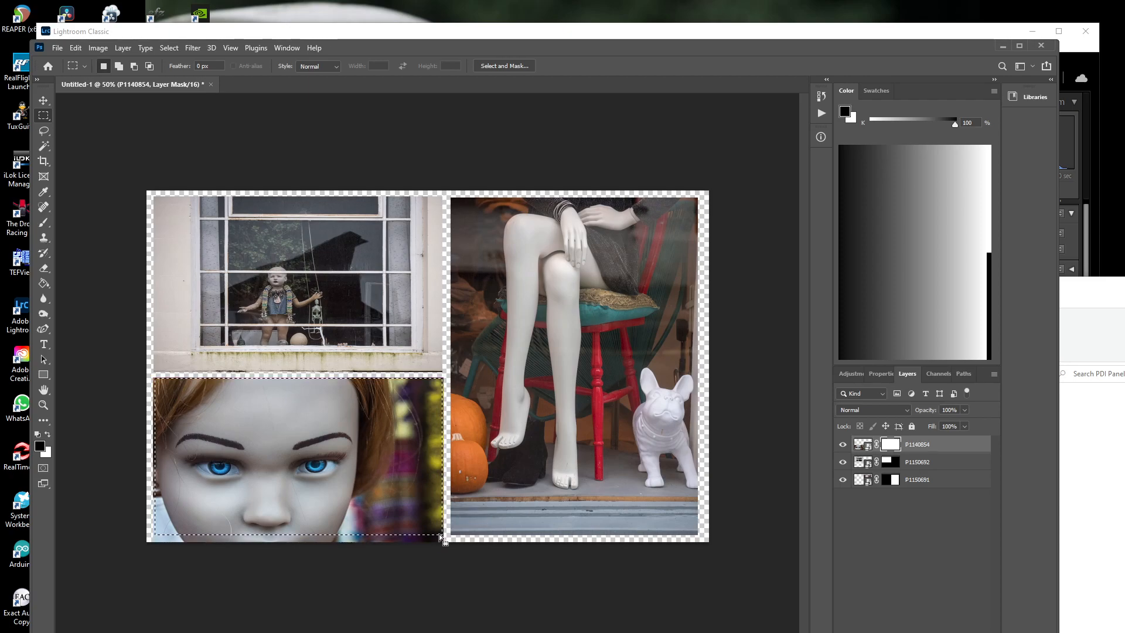
left_click(151, 452)
left_click_drag(153, 377, 442, 534)
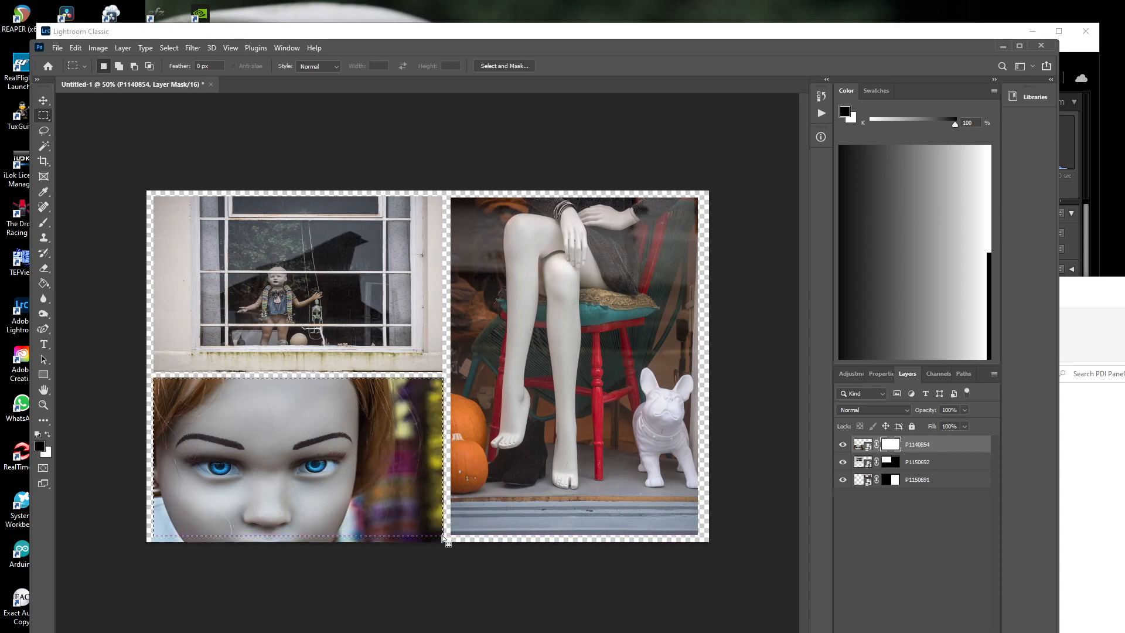
- Invert the doll-face selection and fill it with black on the P1140854 mask using the Paint Bucket
left_click(170, 48)
left_click(183, 95)
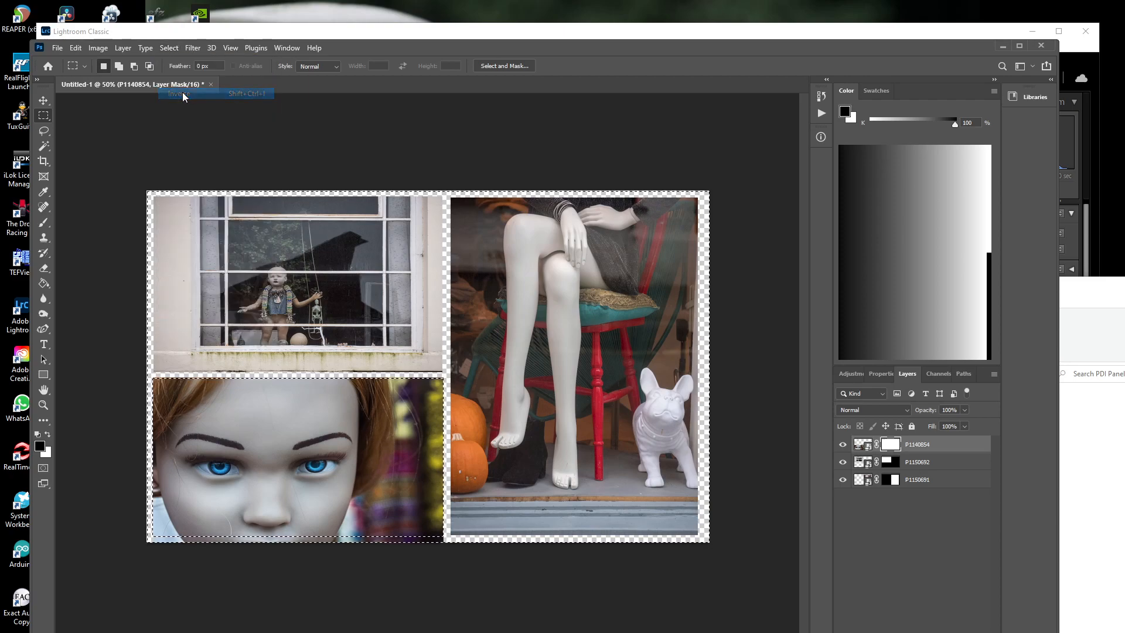
left_click(44, 283)
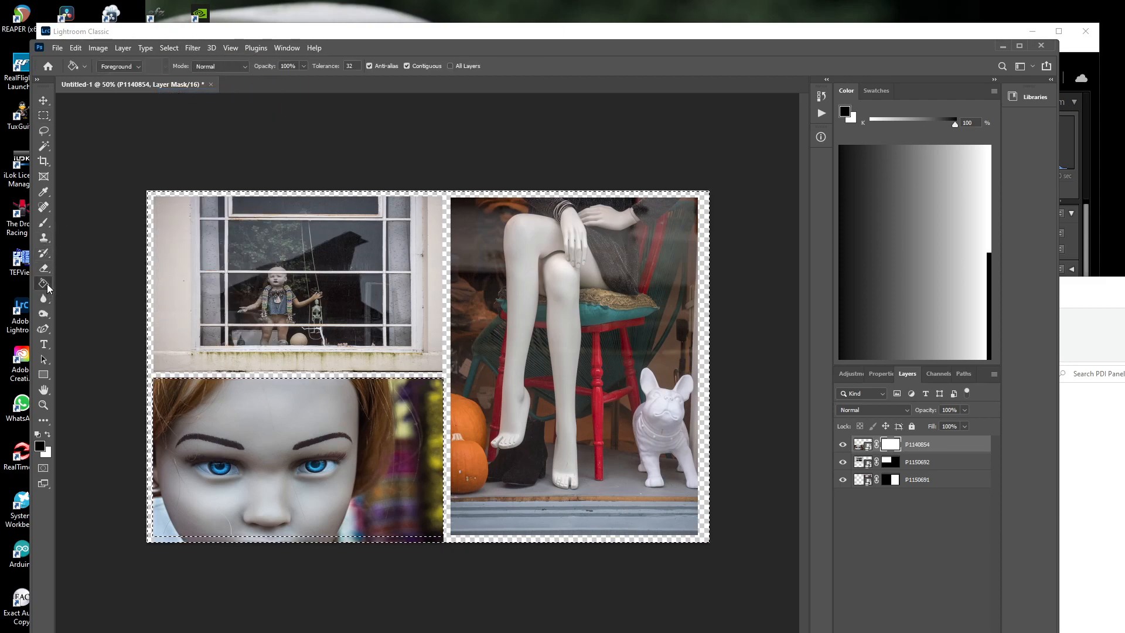
left_click(599, 276)
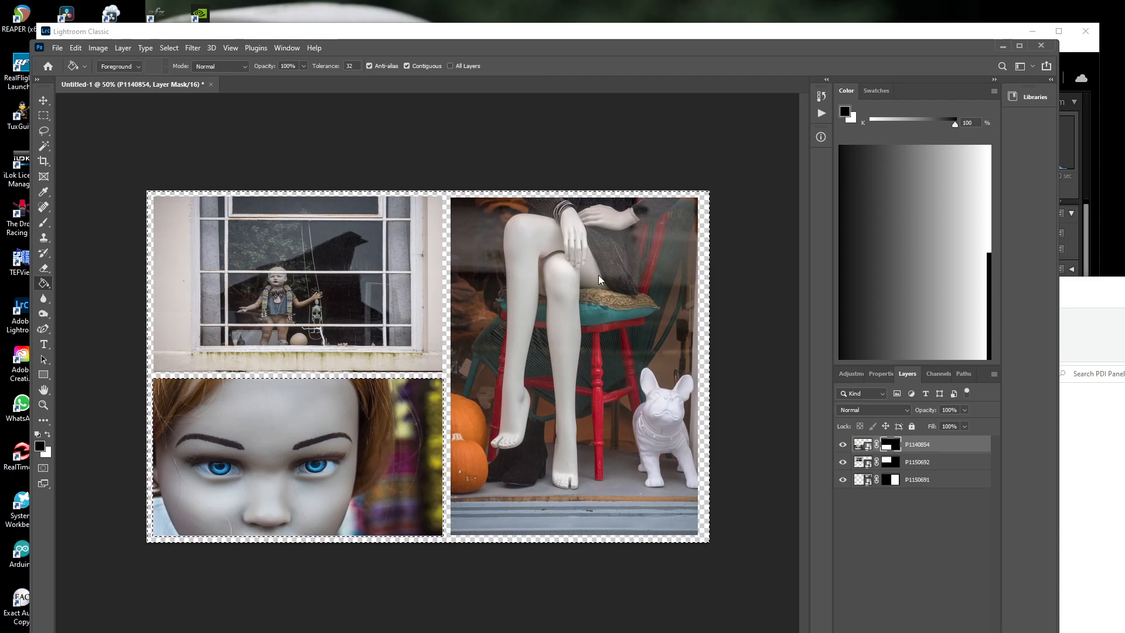
- Unlink the layer masks from the photos on the P1140854, P1150692 and P1150691 layers
left_click(877, 444)
left_click(877, 461)
left_click(876, 479)
- Use the Move tool to reposition the P1150691 photo within its mask and nudge the P1150692 window photo slightly downward
left_click(44, 101)
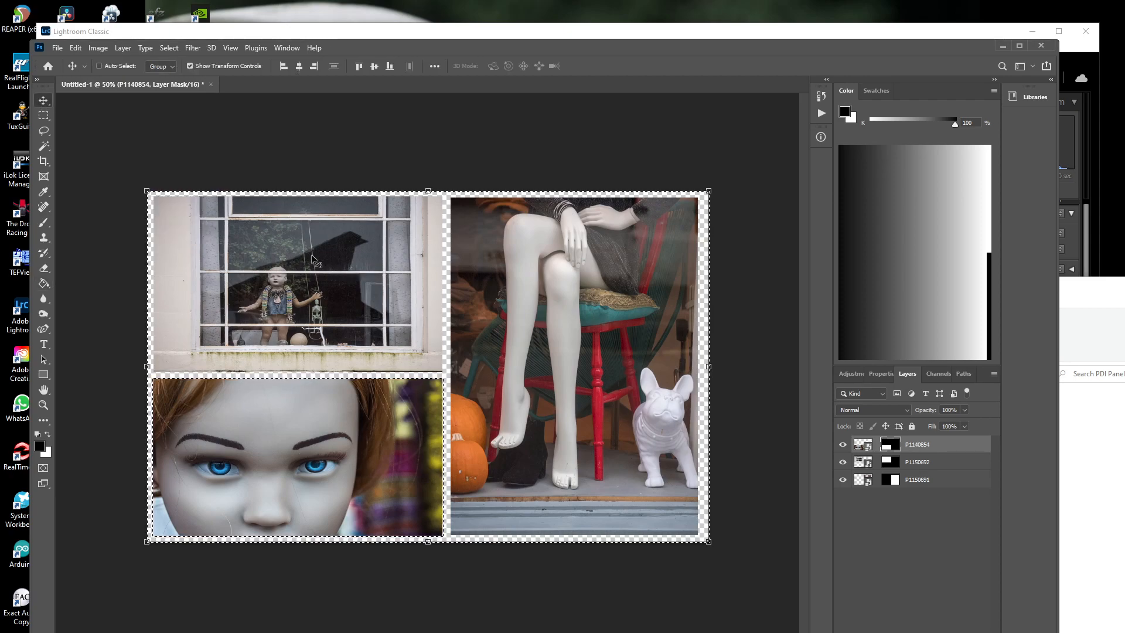
left_click_drag(337, 293, 335, 293)
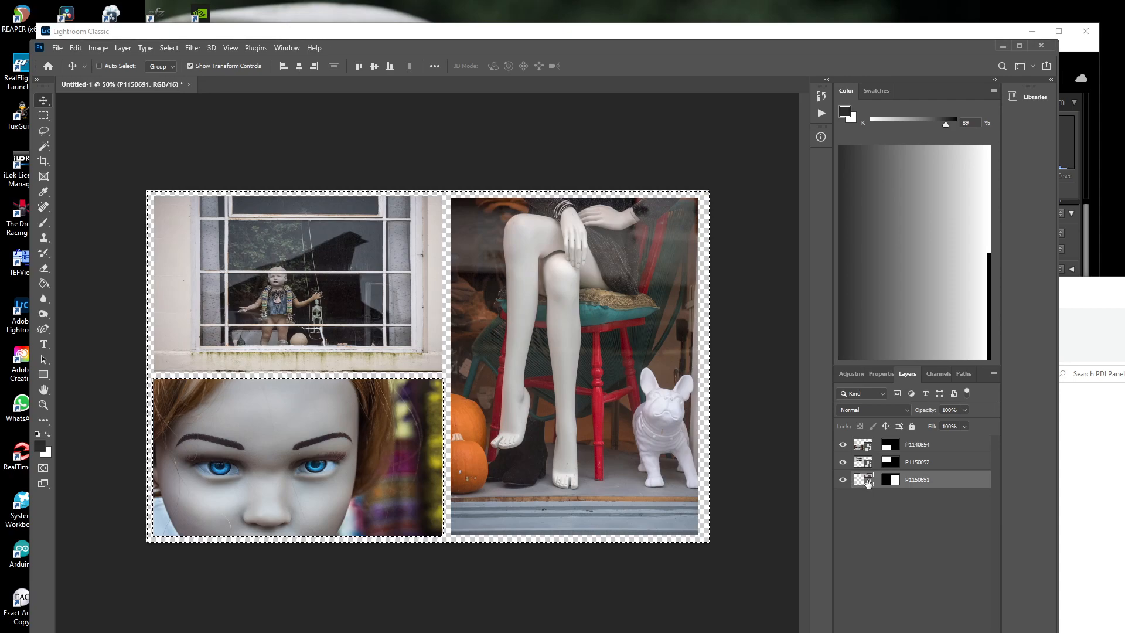
left_click_drag(577, 340, 579, 340)
left_click(914, 461)
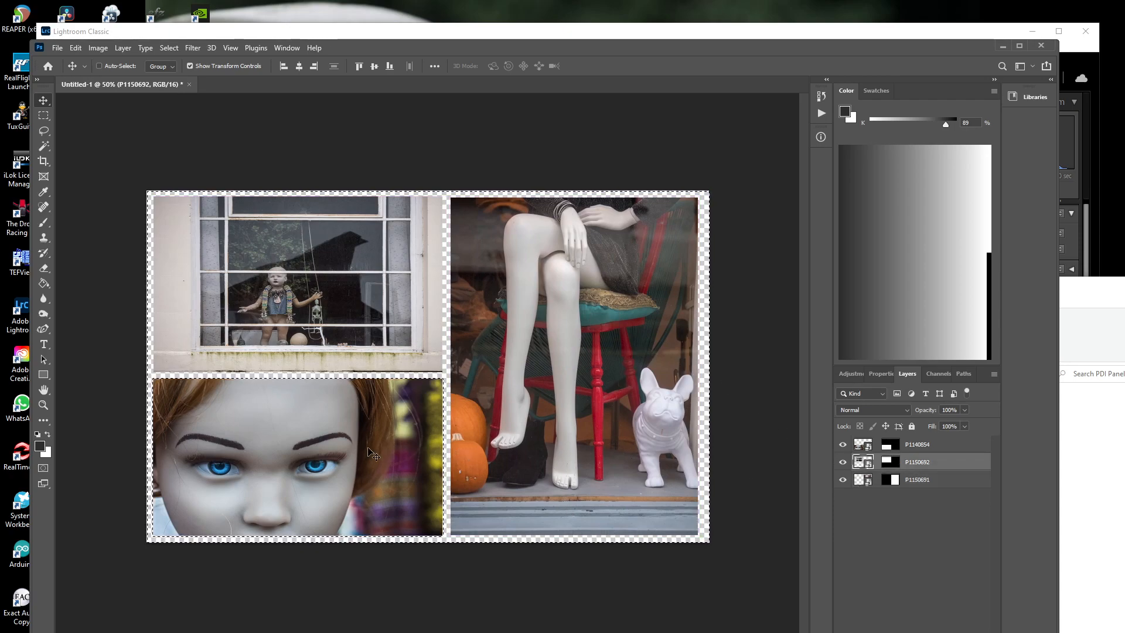
left_click_drag(316, 443, 332, 377)
mouse_move(312, 280)
left_mouse_down()
mouse_move(311, 291)
mouse_move(311, 280)
left_mouse_up()
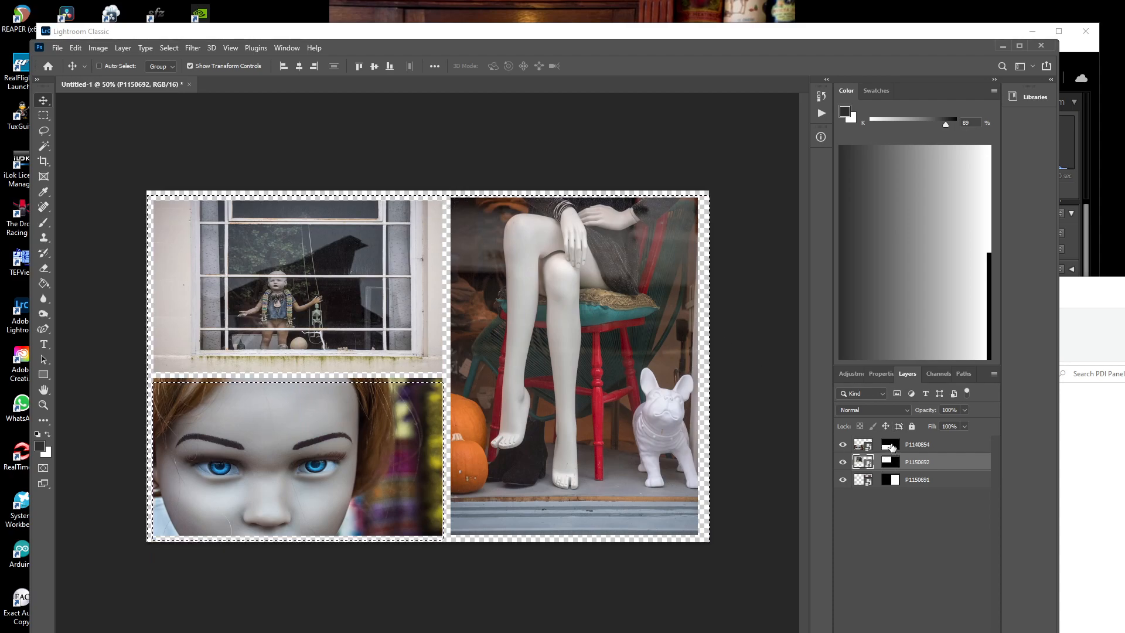
- Move the P1150691 layer mask slightly up and to the left, independently of its photo
left_click(884, 480)
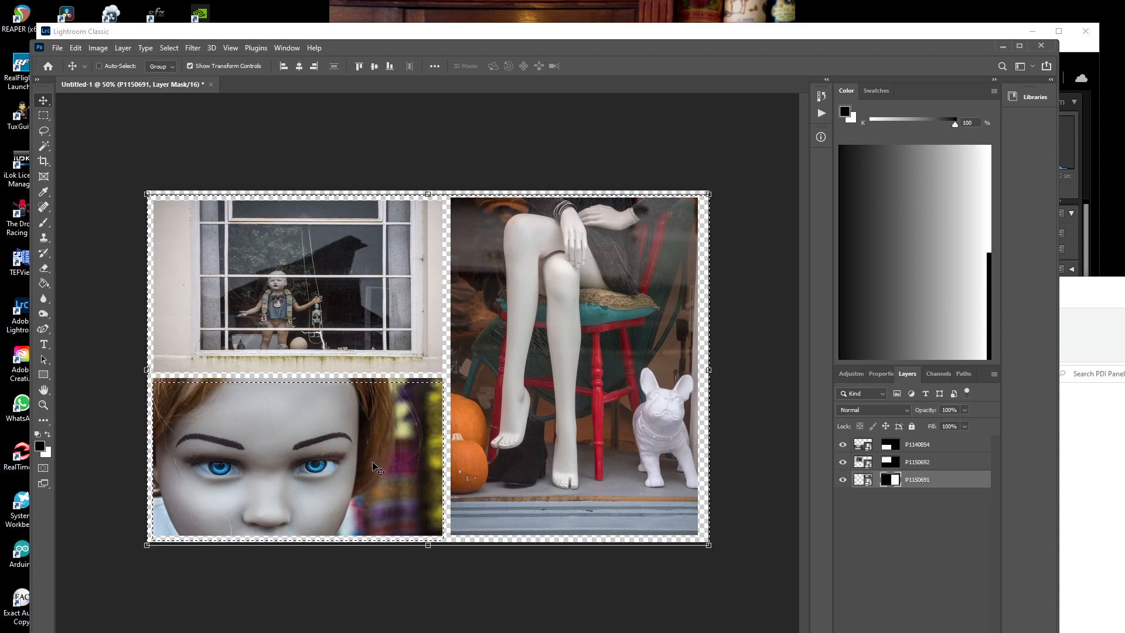
left_click_drag(374, 463, 371, 457)
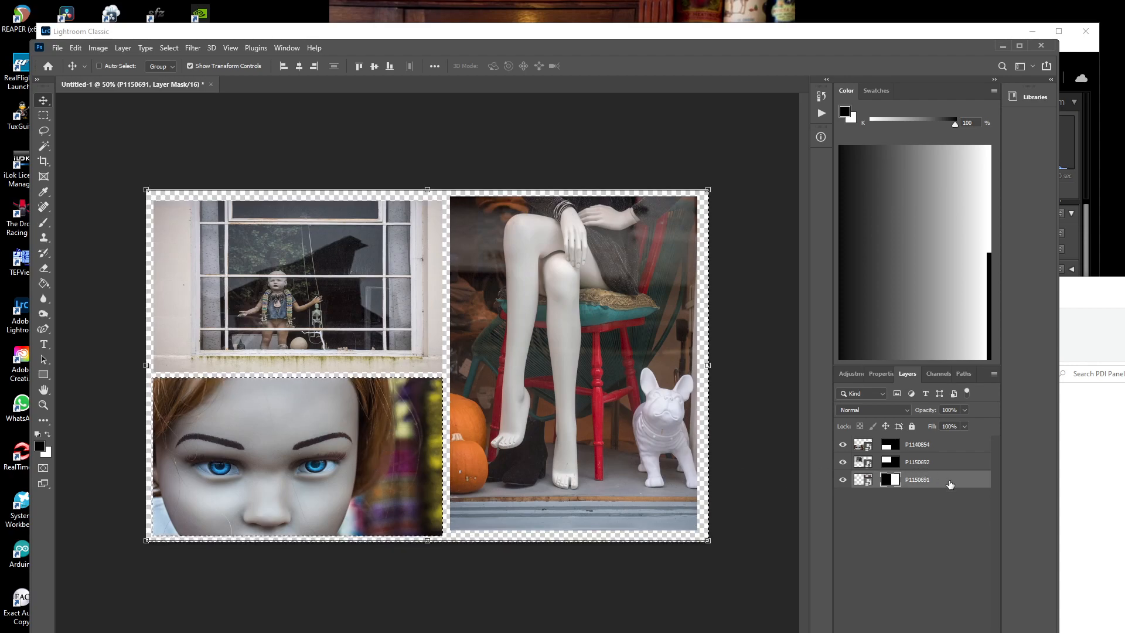
- Toggle layer visibility to examine the mannequin, window and doll-face photos one at a time, with all three layers shown again at the end
left_click(843, 462)
left_click(843, 445)
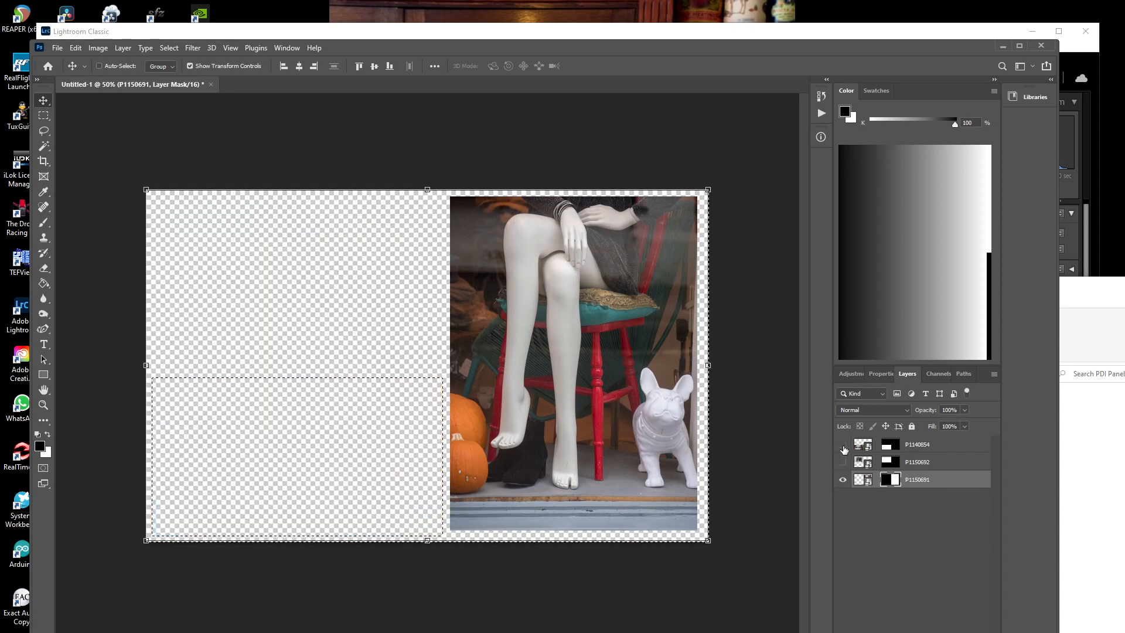
left_click(842, 479)
left_click(843, 463)
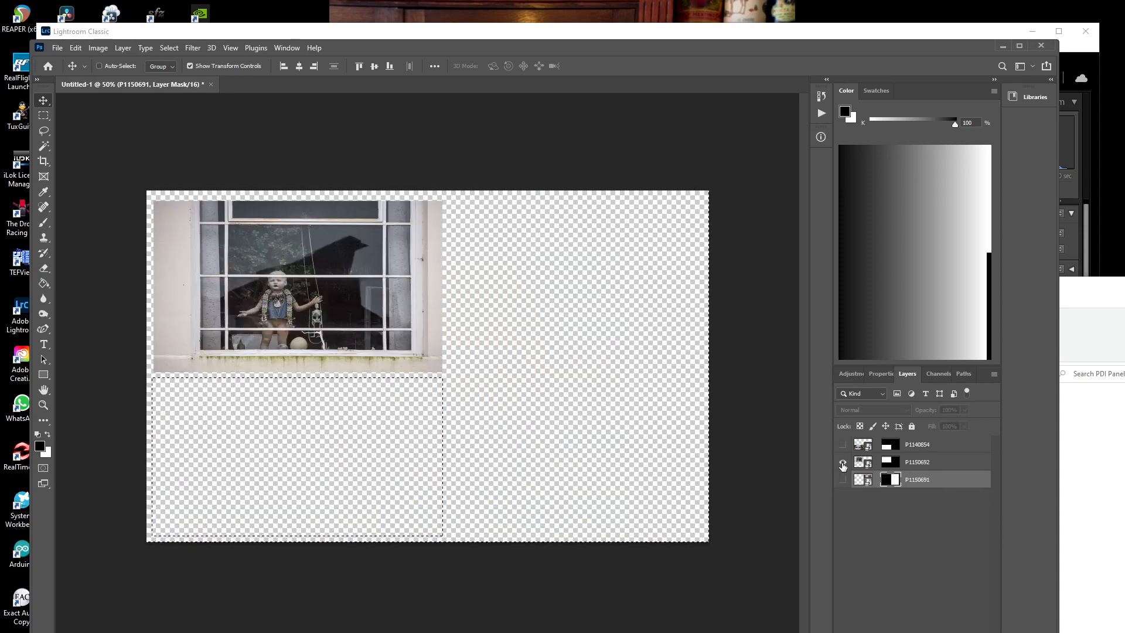
left_click(843, 462)
left_click(843, 445)
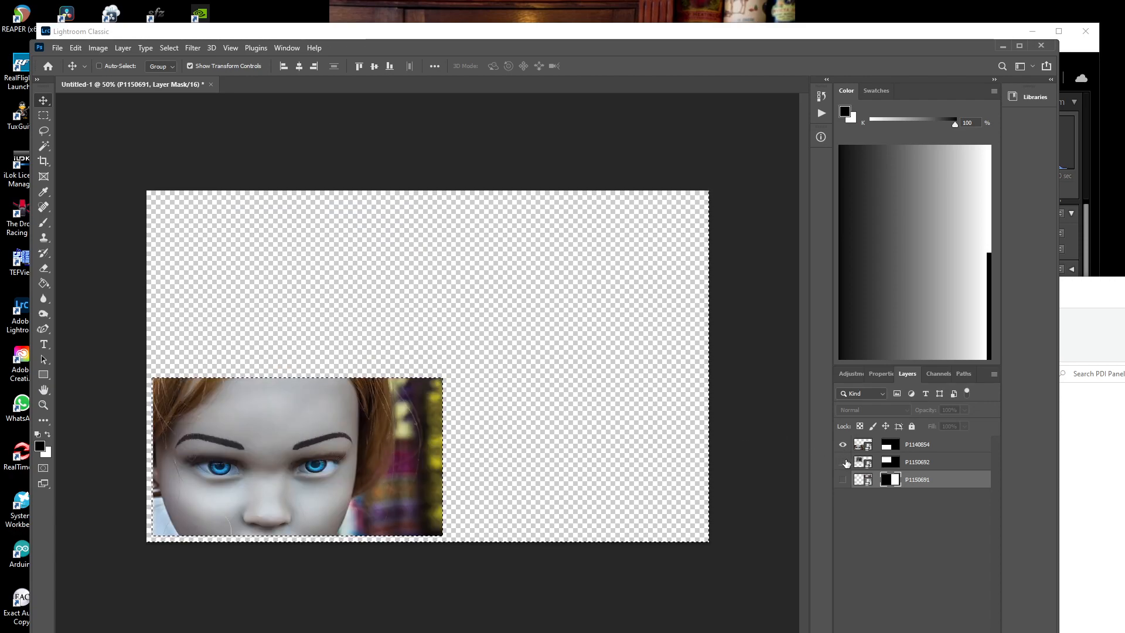
left_click(842, 462)
left_click(842, 479)
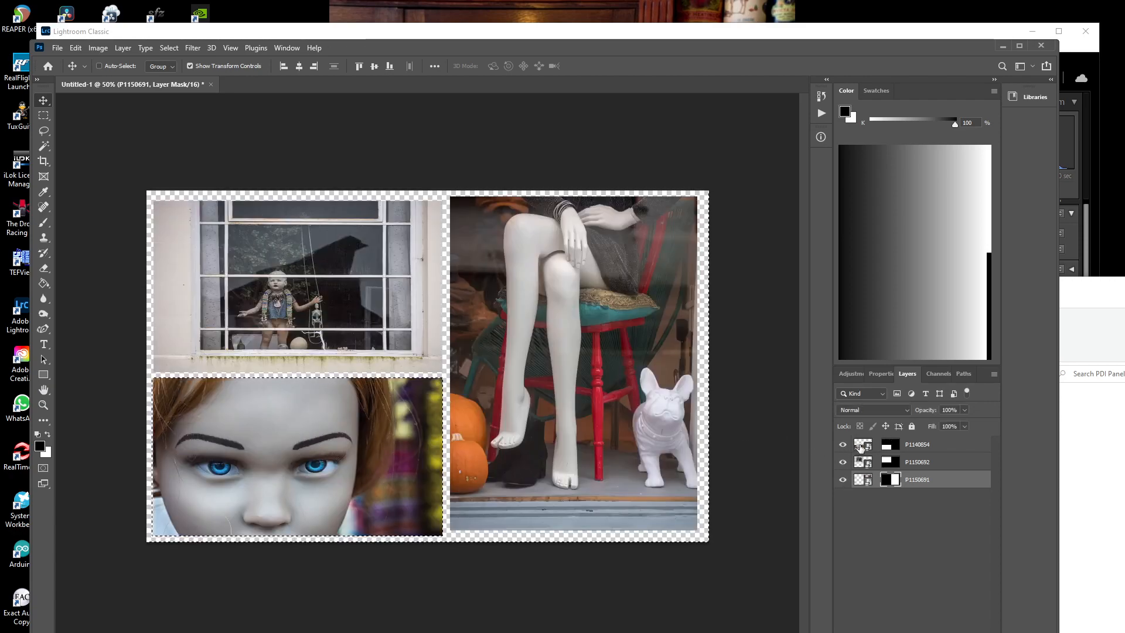
- Move the P1140854 doll-face photo upward and enlarge it slightly within its mask, clearing the active selection
left_click(861, 445)
left_click_drag(313, 450, 314, 438)
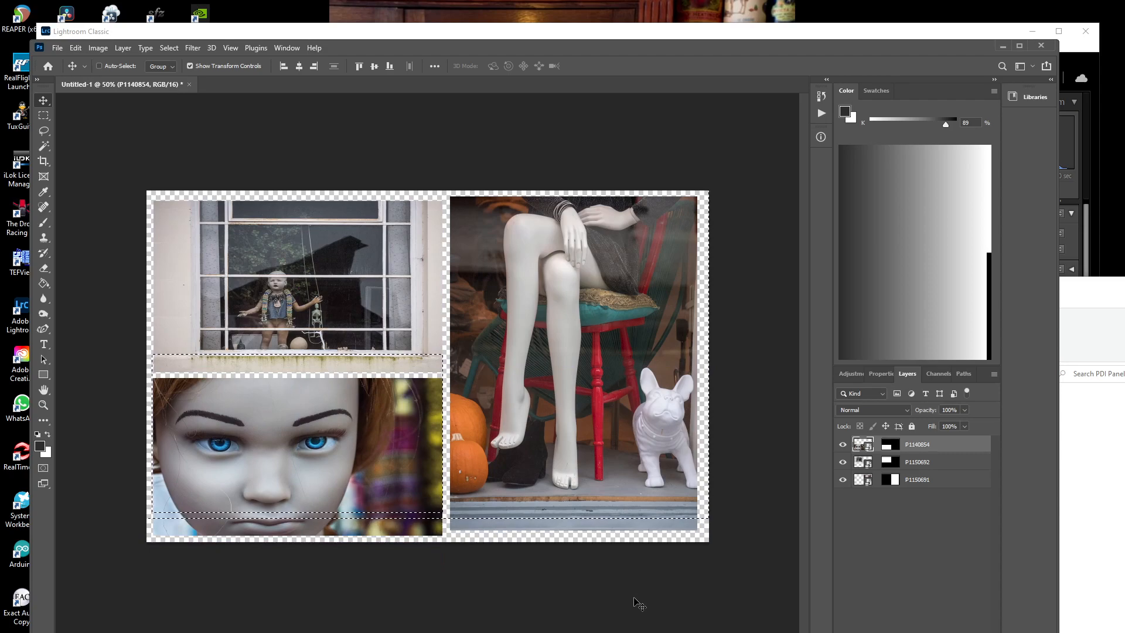
left_click(165, 49)
left_click(181, 71)
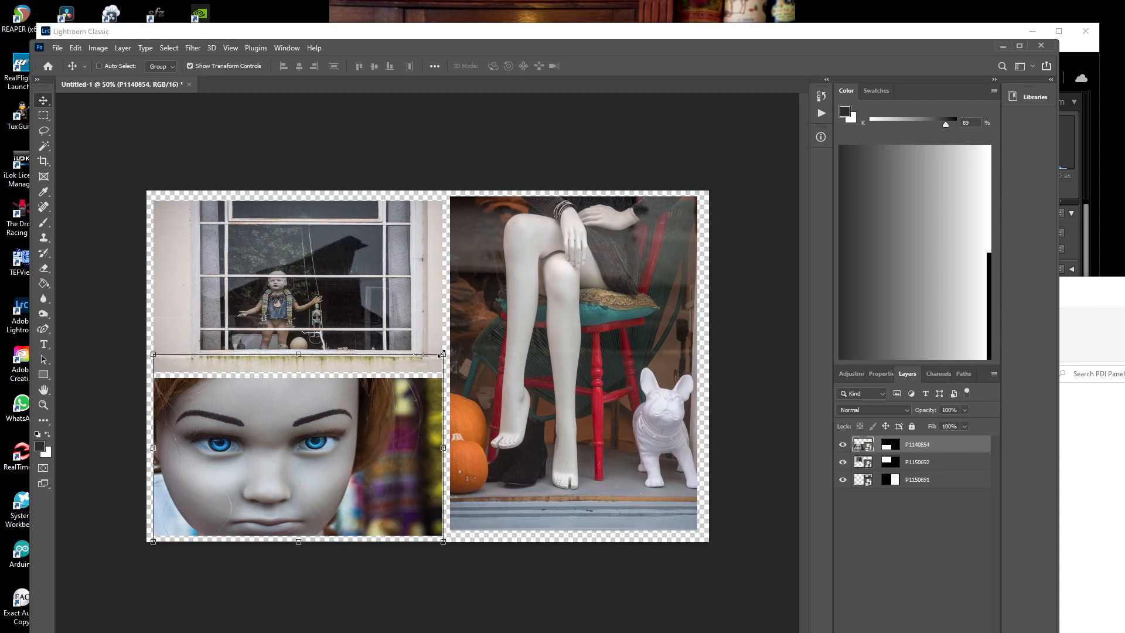
left_click_drag(444, 354, 454, 350)
key("Return")
- Scale the P1150692 window photo to 263.02% wide and 247.22% high, and move it down to Y 323 px within its mask
left_click(859, 463)
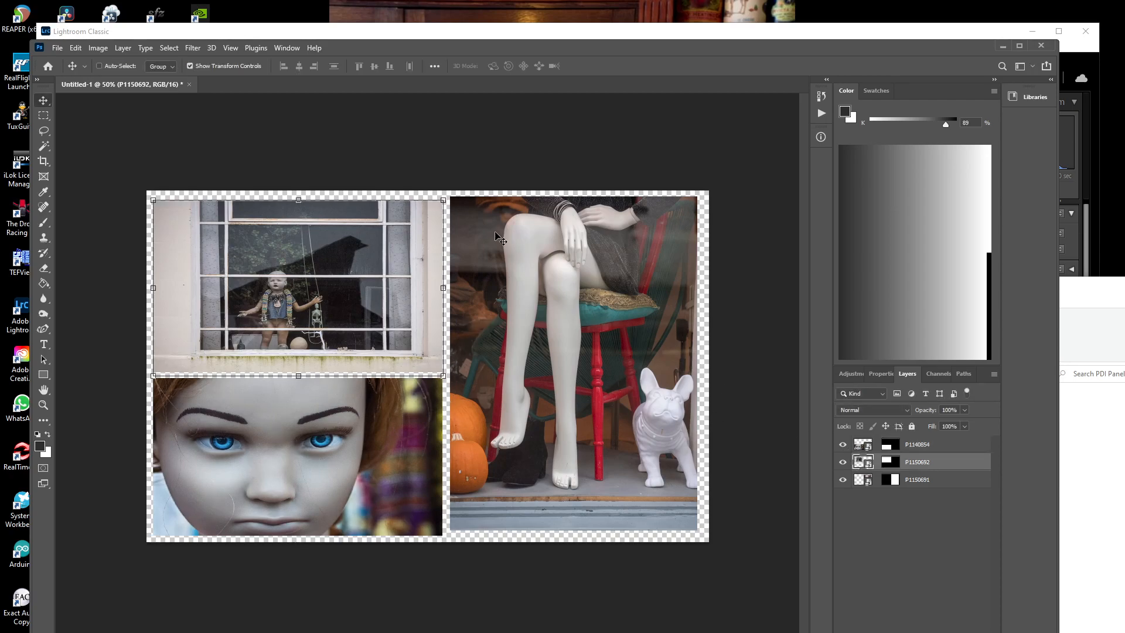
left_click(444, 199)
left_click_drag(444, 199, 449, 168)
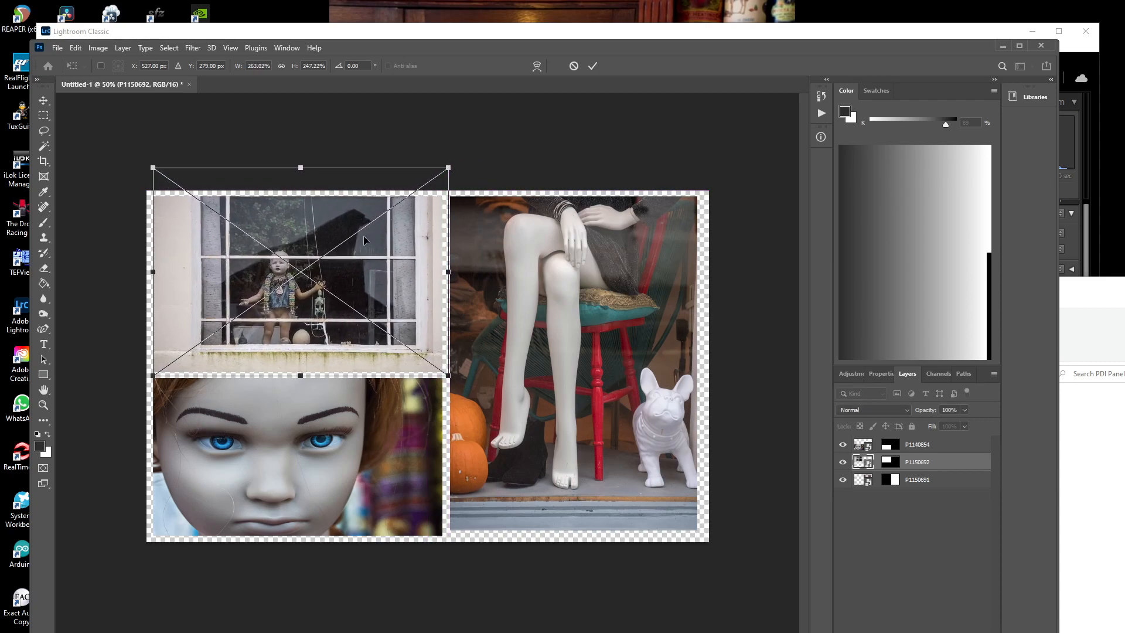
left_click_drag(363, 236, 364, 253)
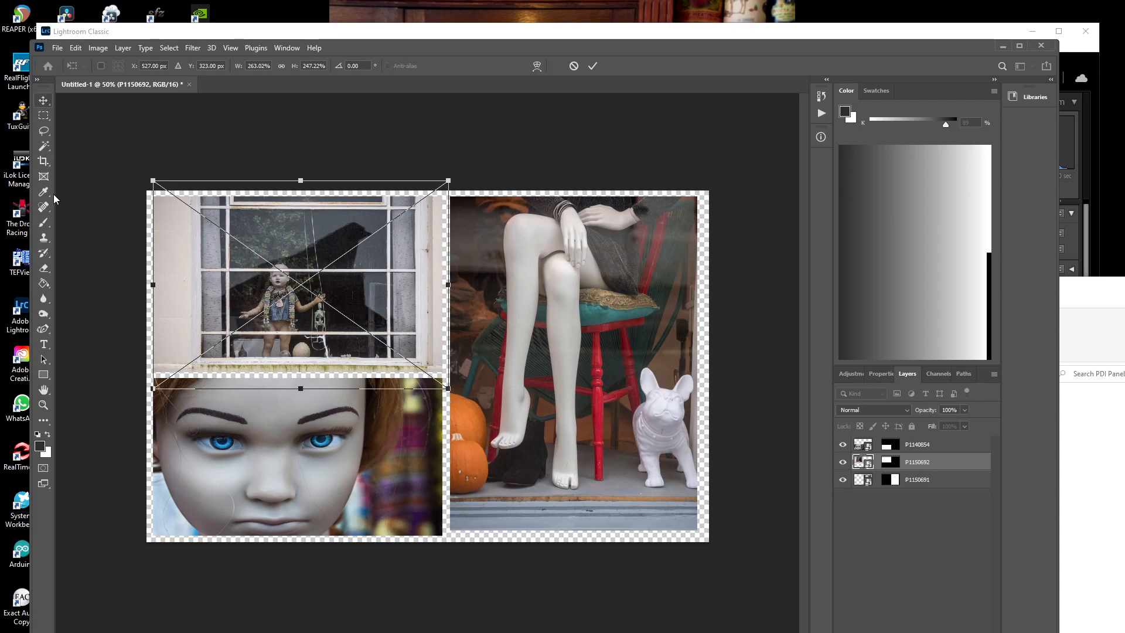
left_click(44, 359)
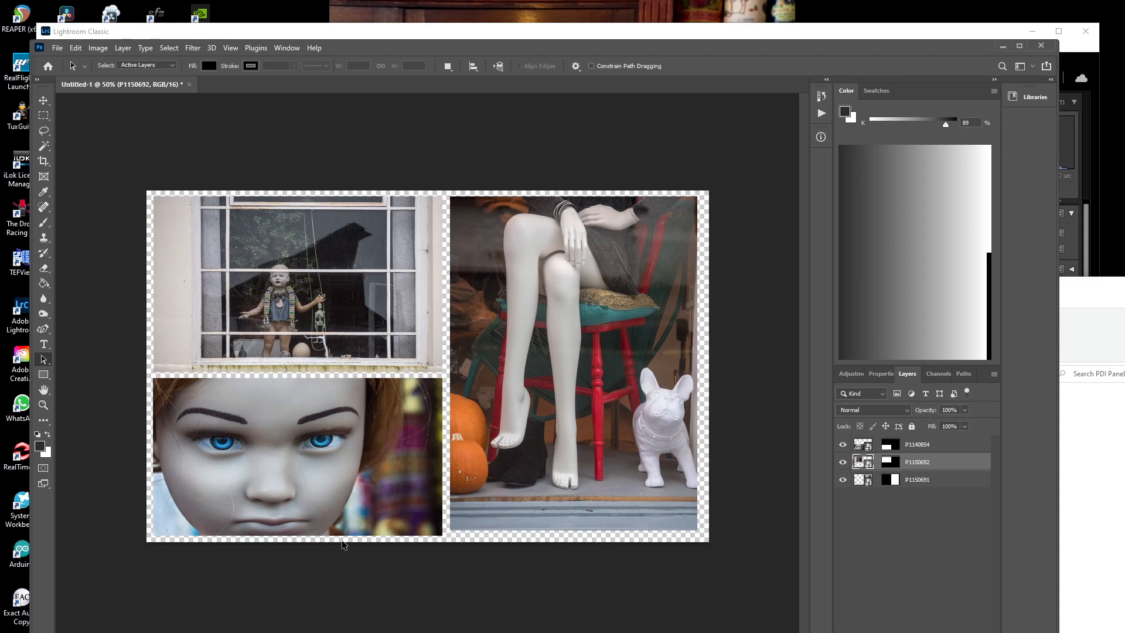
- Create a new blank layer and place it beneath P1150691 at the bottom of the layer stack
left_click(901, 481)
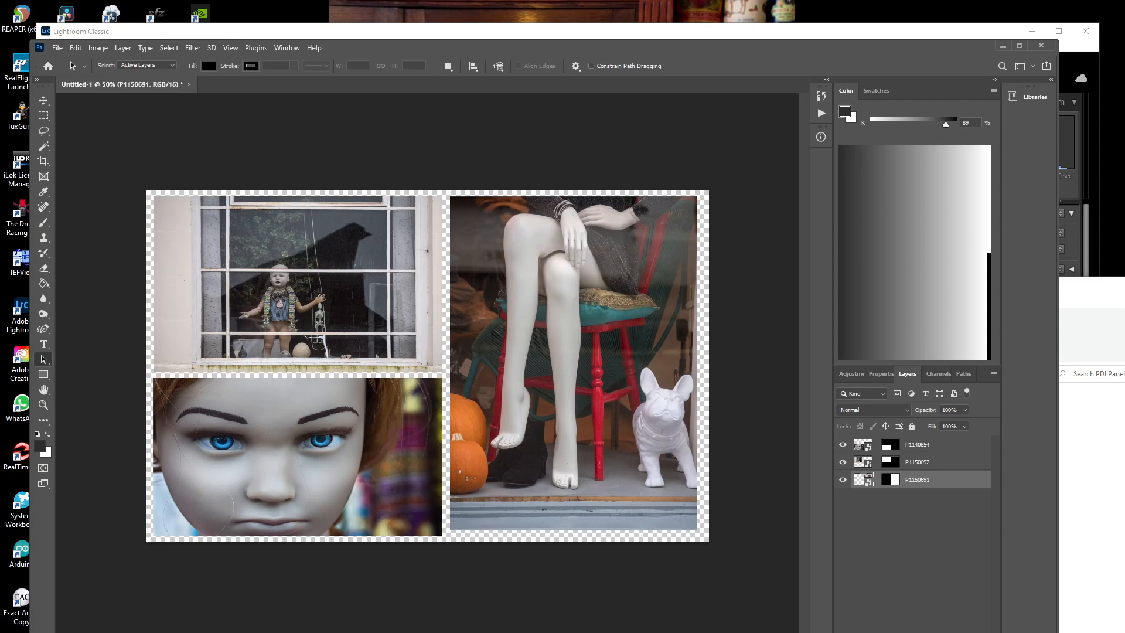
key("ctrl+shift+alt+n")
left_click_drag(924, 499, 919, 482)
left_click(906, 499)
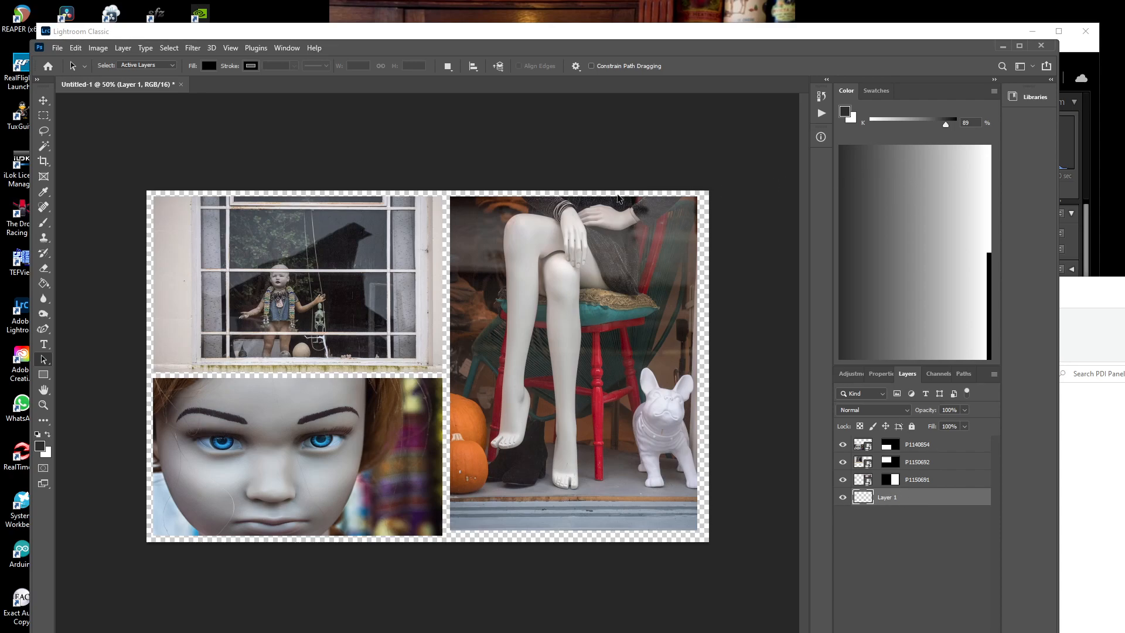
- Sample a beige from the sill area of the window photo and fill the new background layer with it at 100% opacity in Normal mode
left_click(42, 193)
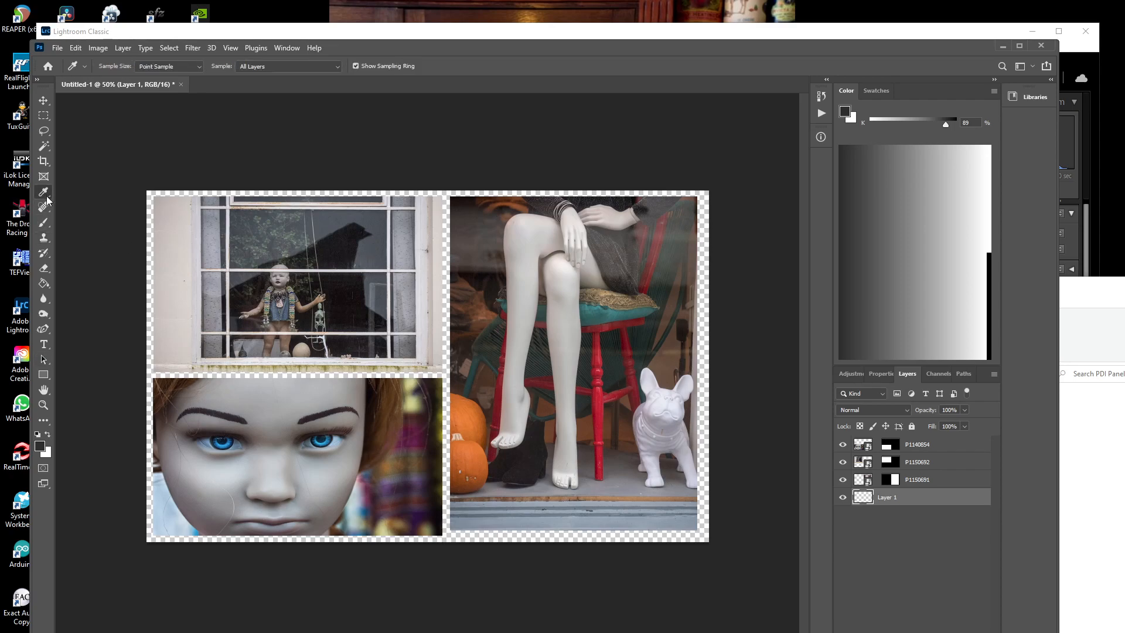
left_click(334, 363)
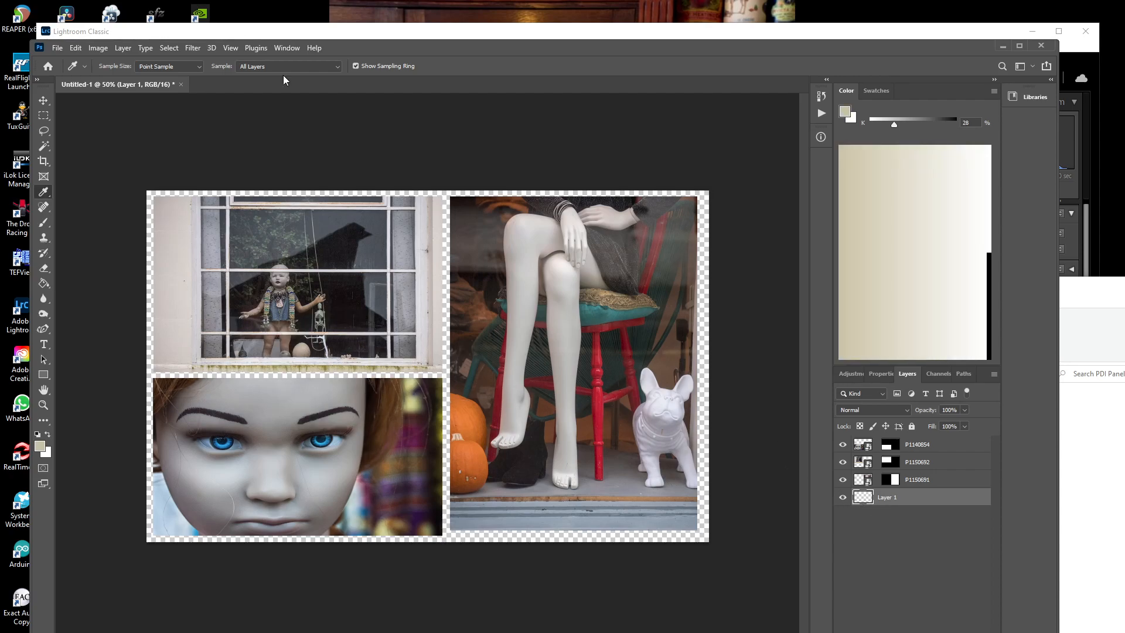
left_click(76, 47)
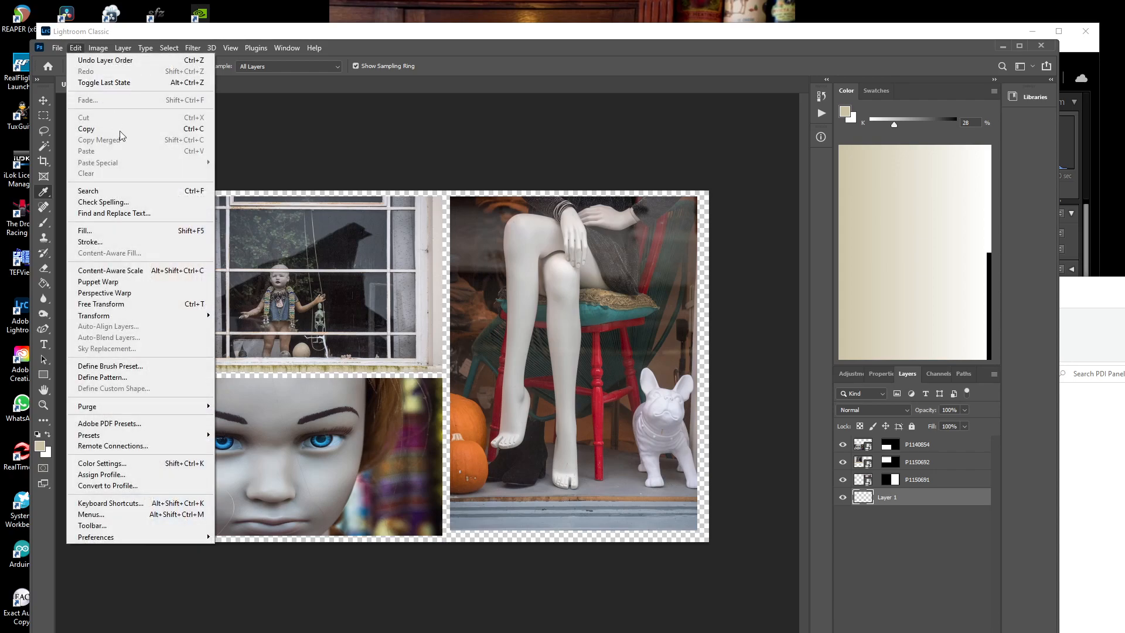
left_click(152, 232)
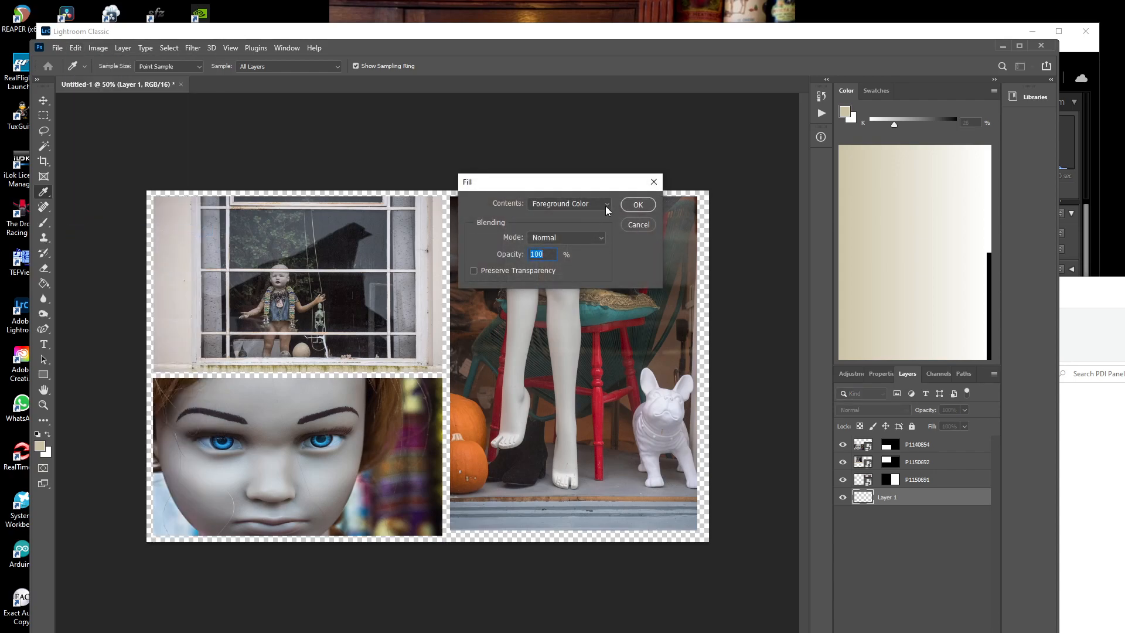
left_click(641, 203)
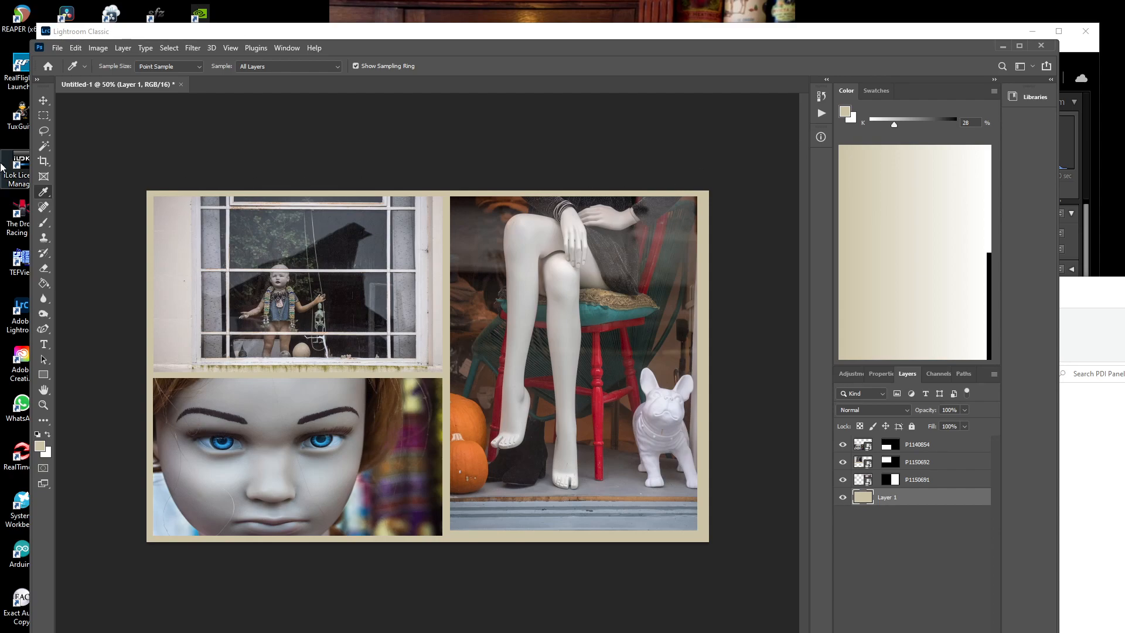
- Sample a dark brown from the mannequin photo as the foreground color and draw a rectangular marquee around that photo's edges
left_click(681, 285)
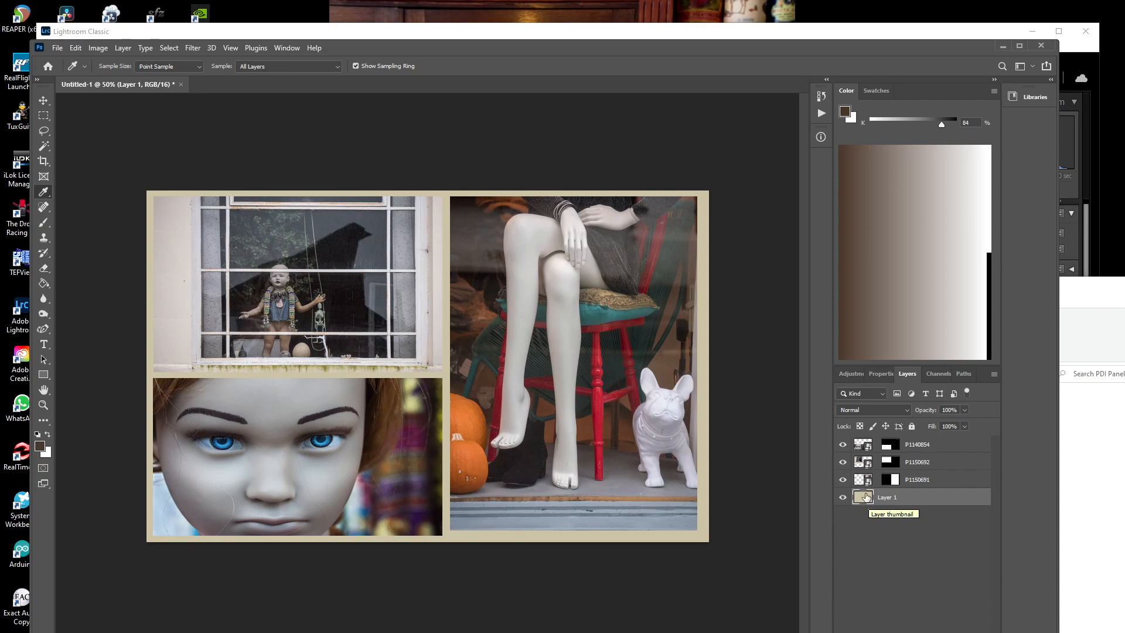
left_click(168, 48)
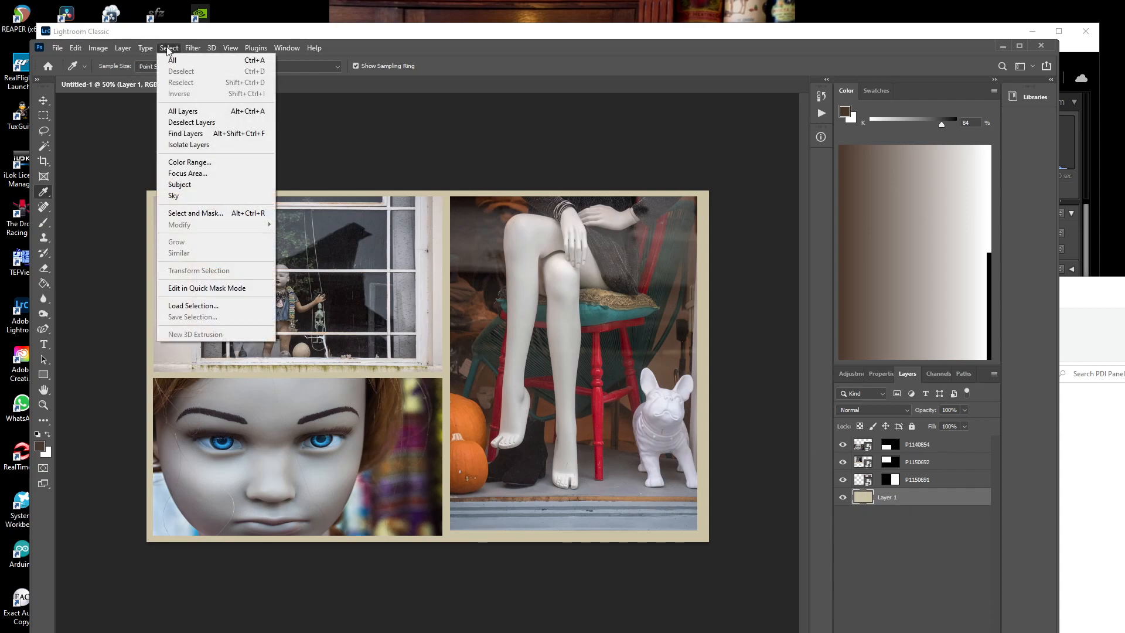
left_click(44, 115)
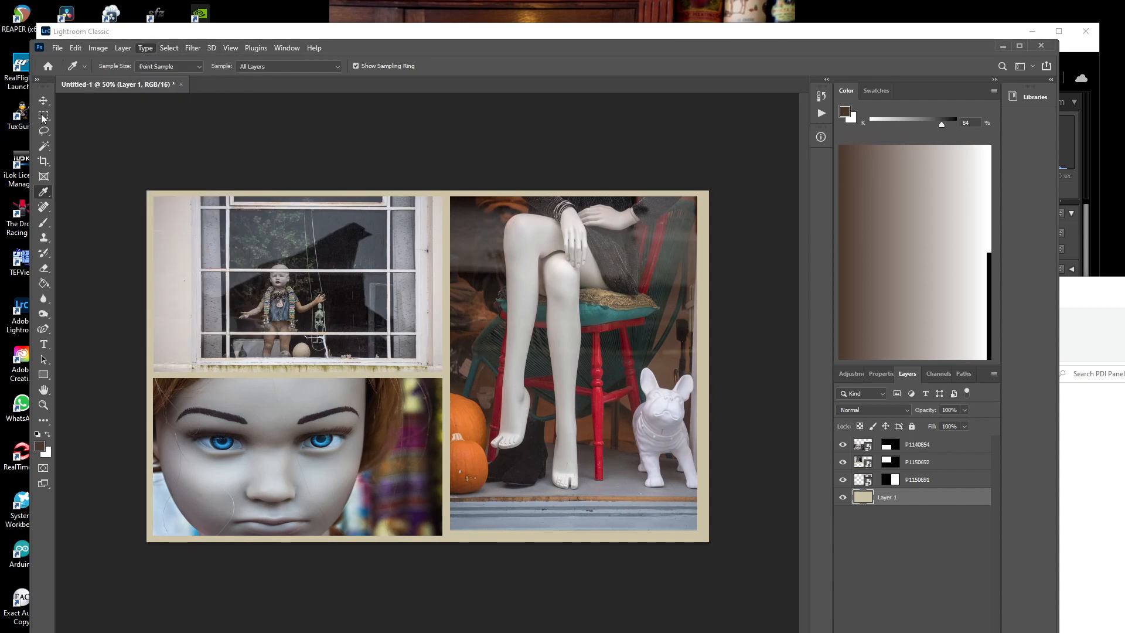
left_click(43, 115)
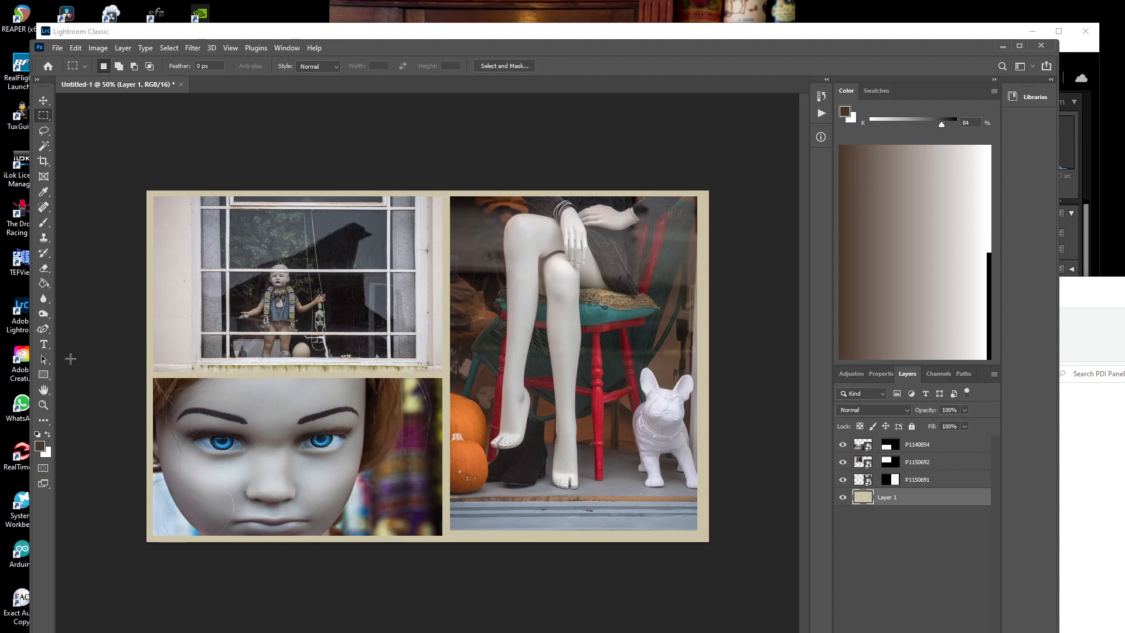
left_click(43, 405)
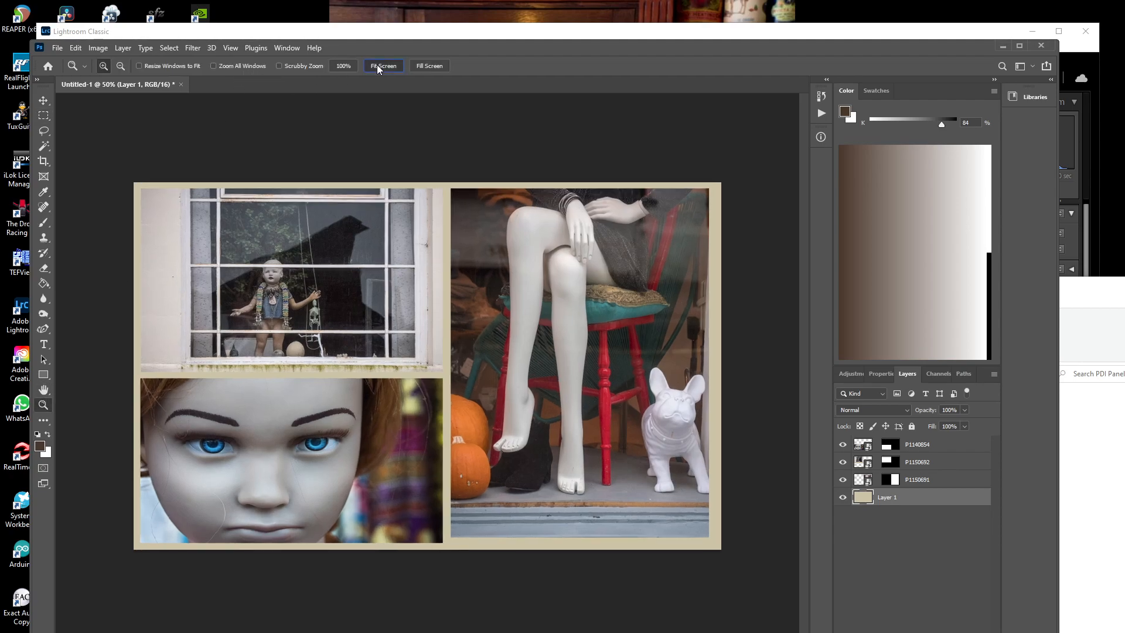
left_click(377, 65)
left_click(43, 115)
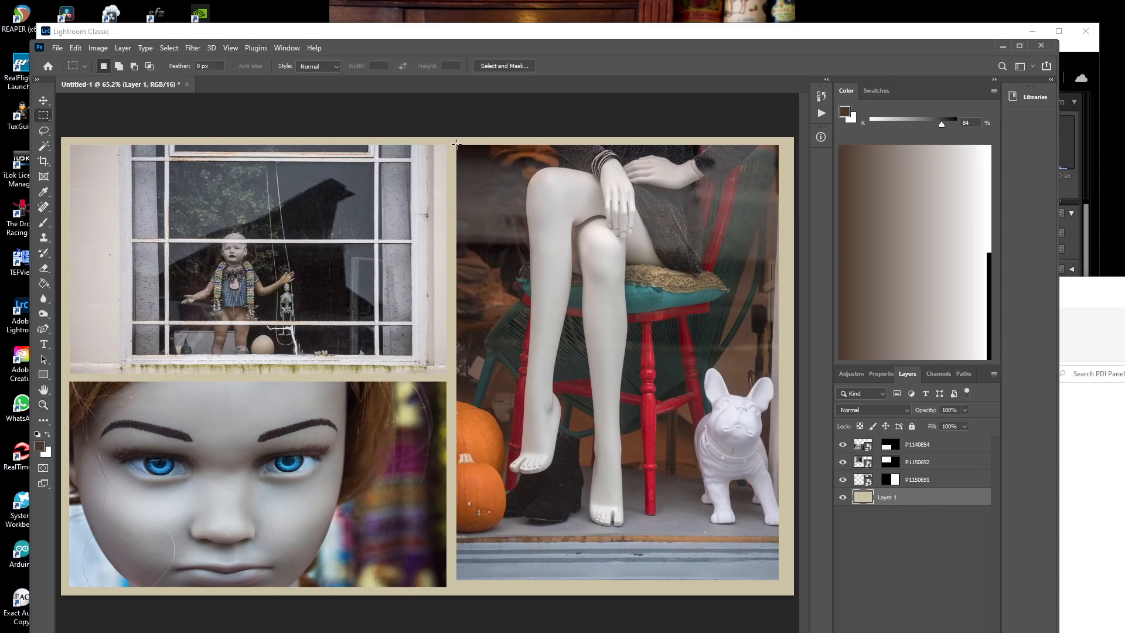
left_click_drag(456, 143, 778, 580)
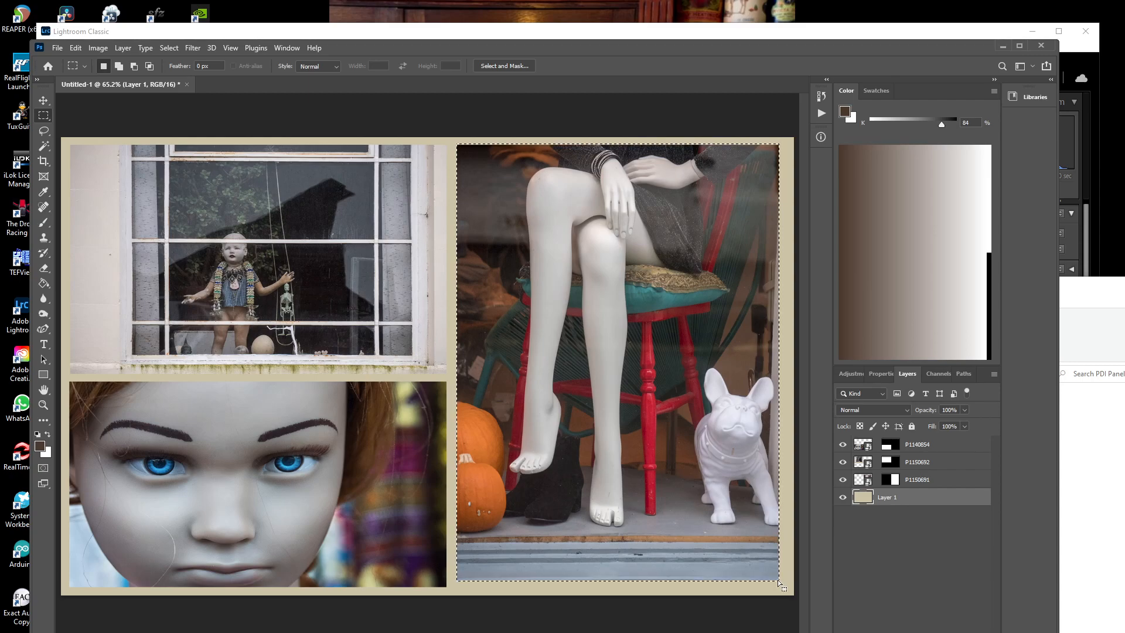
- Stroke the mannequin photo's selection on the background layer with a 2 px dark brown line, located inside, at 100% opacity
left_click(75, 47)
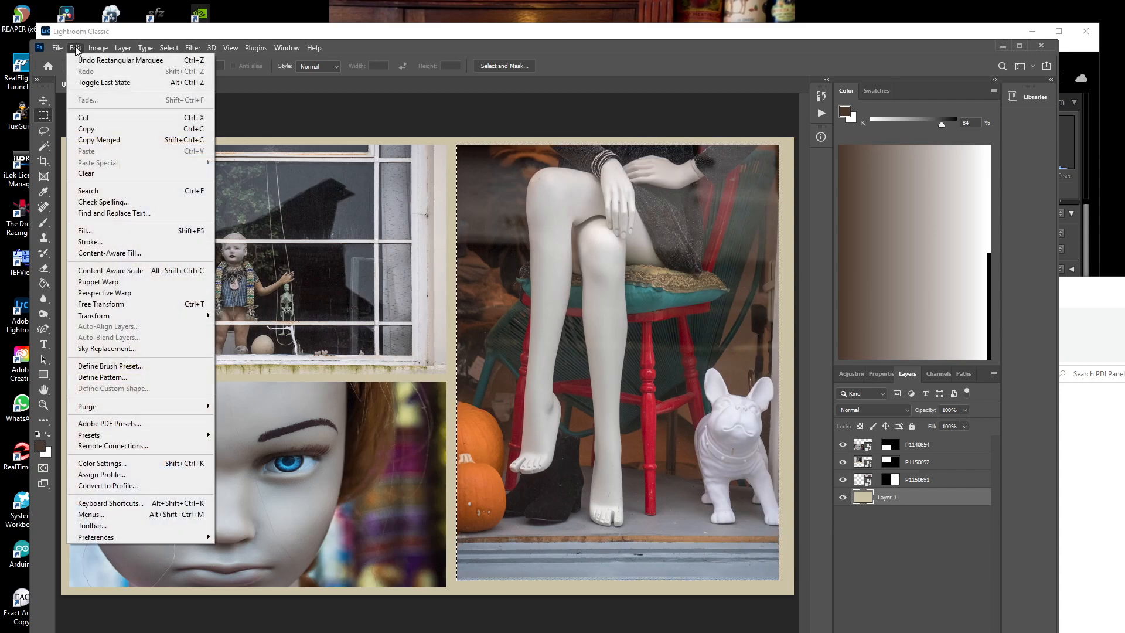
left_click(89, 241)
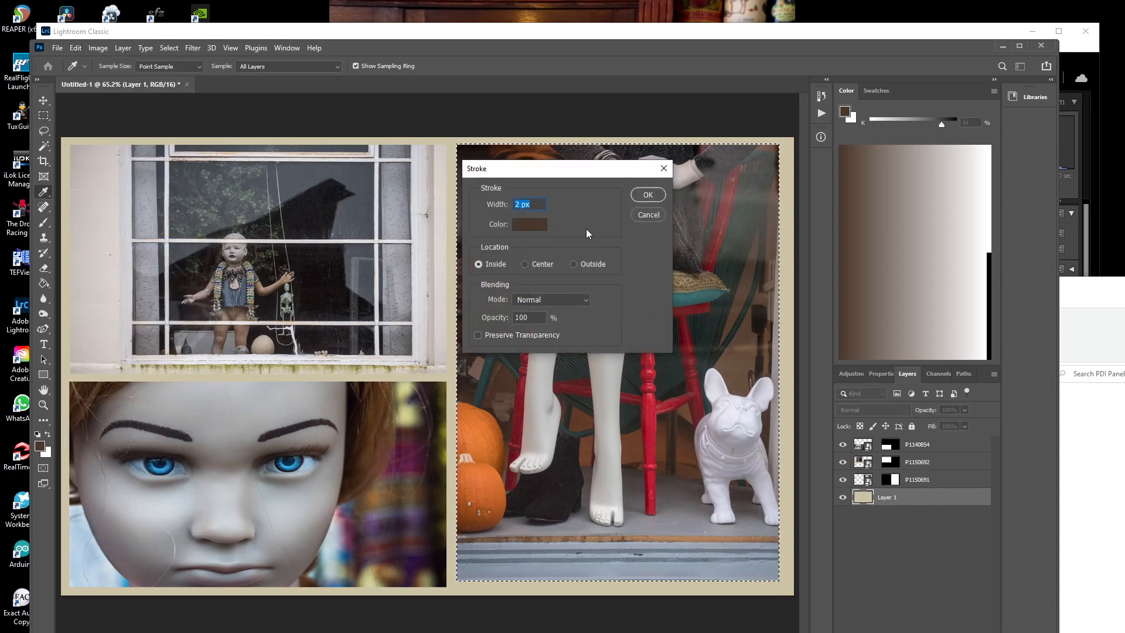
left_click(659, 194)
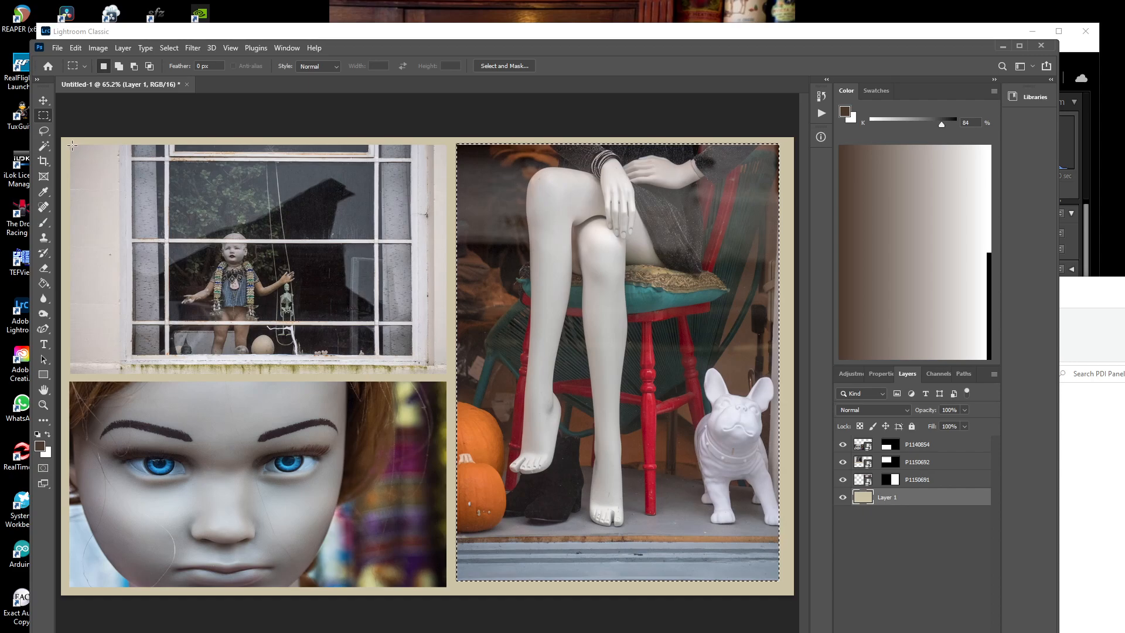
- Select a rectangle around the window photo and stroke it on the background layer with a 2 px dark brown inside line
left_click_drag(73, 146, 447, 372)
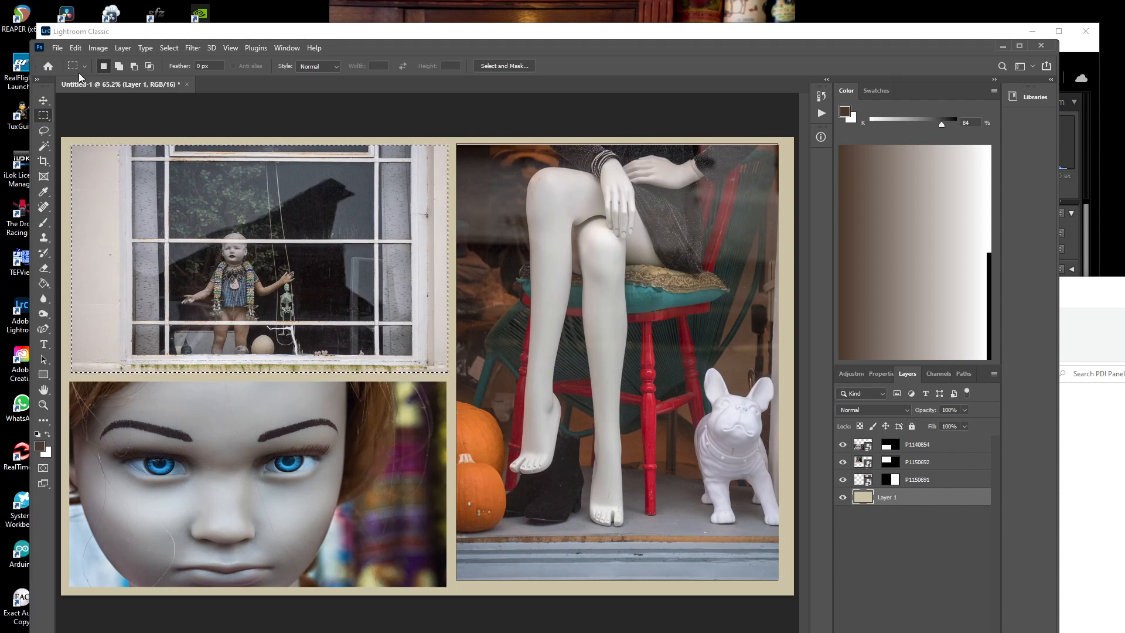
left_click(75, 48)
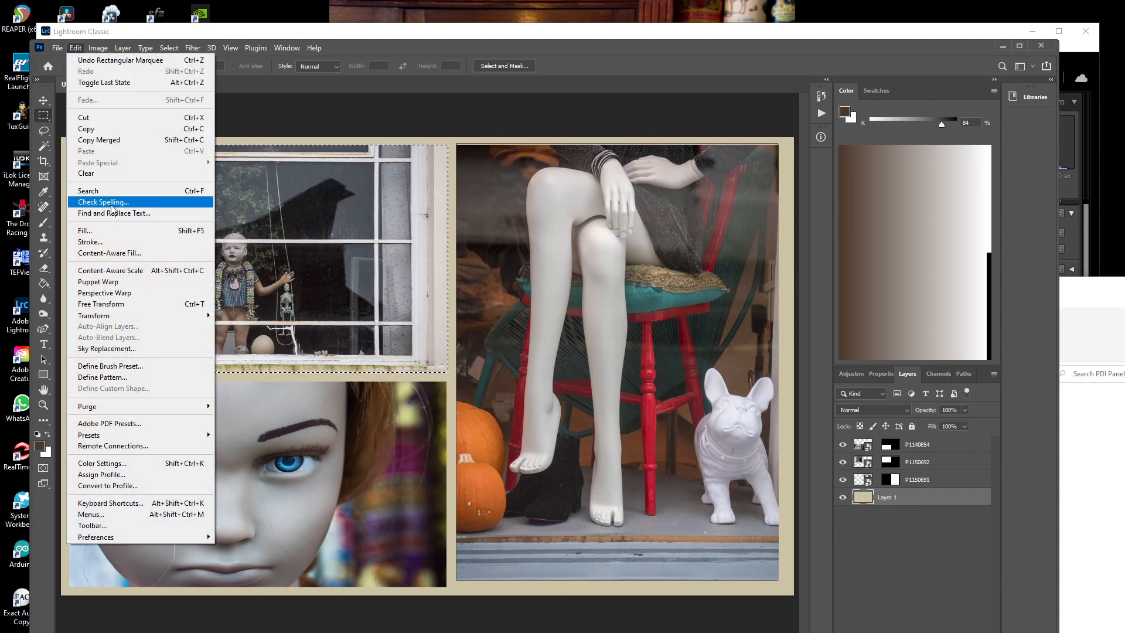
left_click(112, 241)
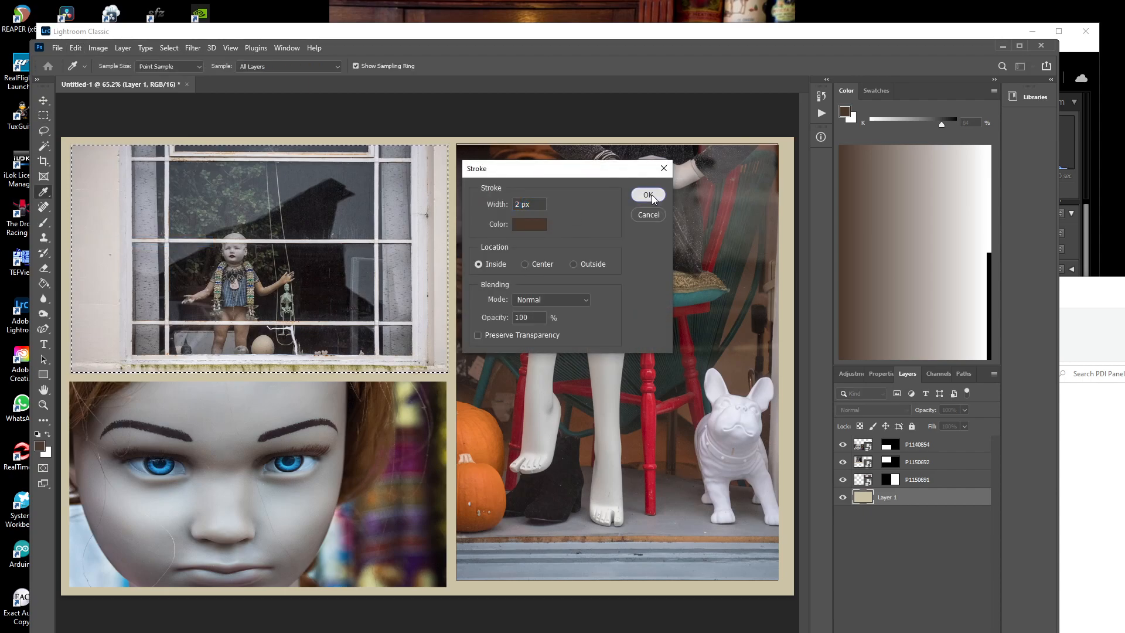
left_click(648, 195)
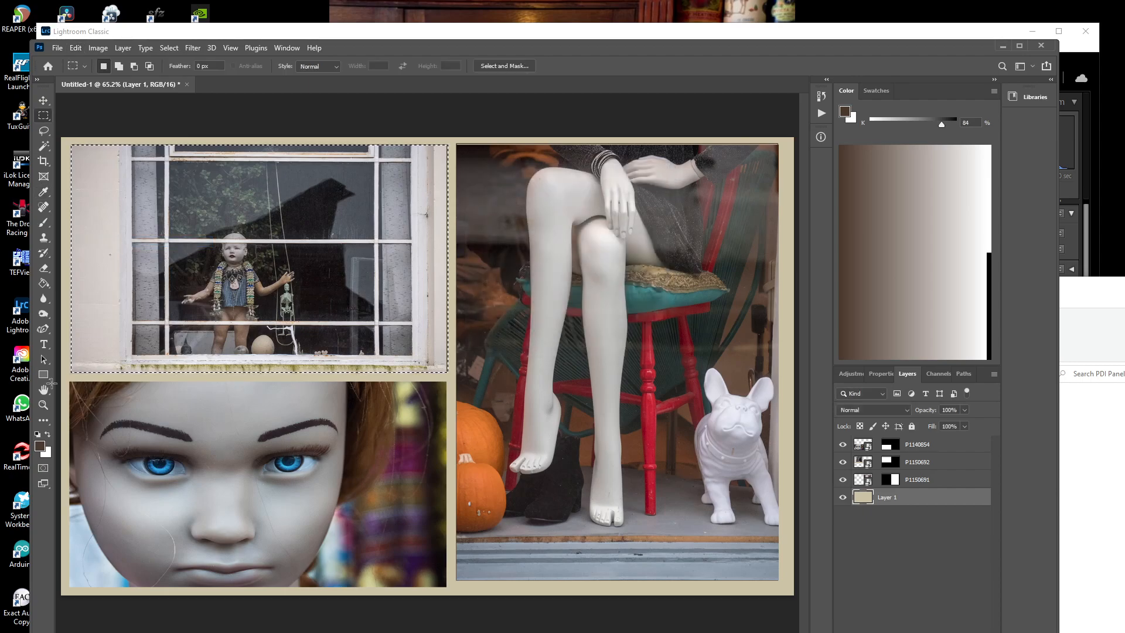
- Select a rectangle around the doll-face photo and stroke it on the background layer with a 2 px dark brown inside line
left_click_drag(69, 382, 446, 587)
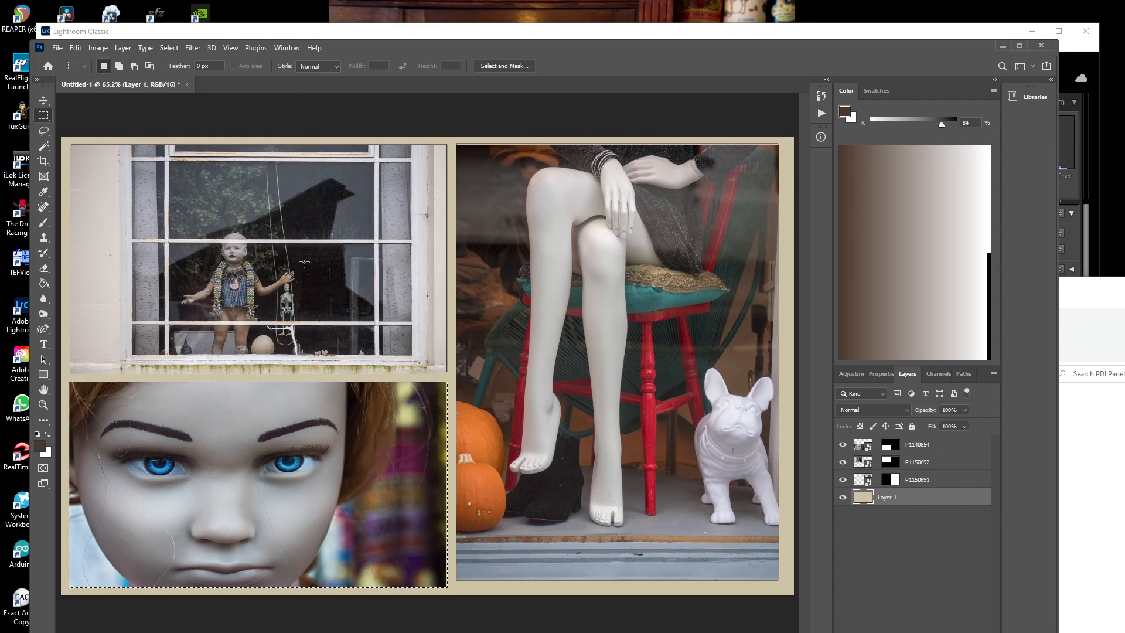
left_click(75, 49)
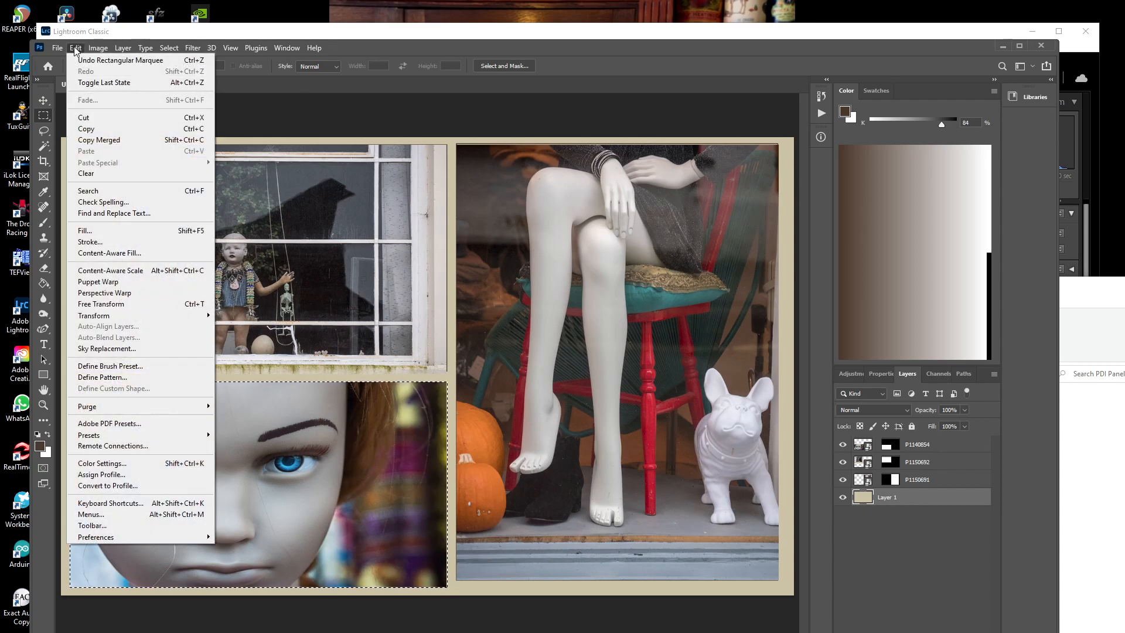
left_click(104, 242)
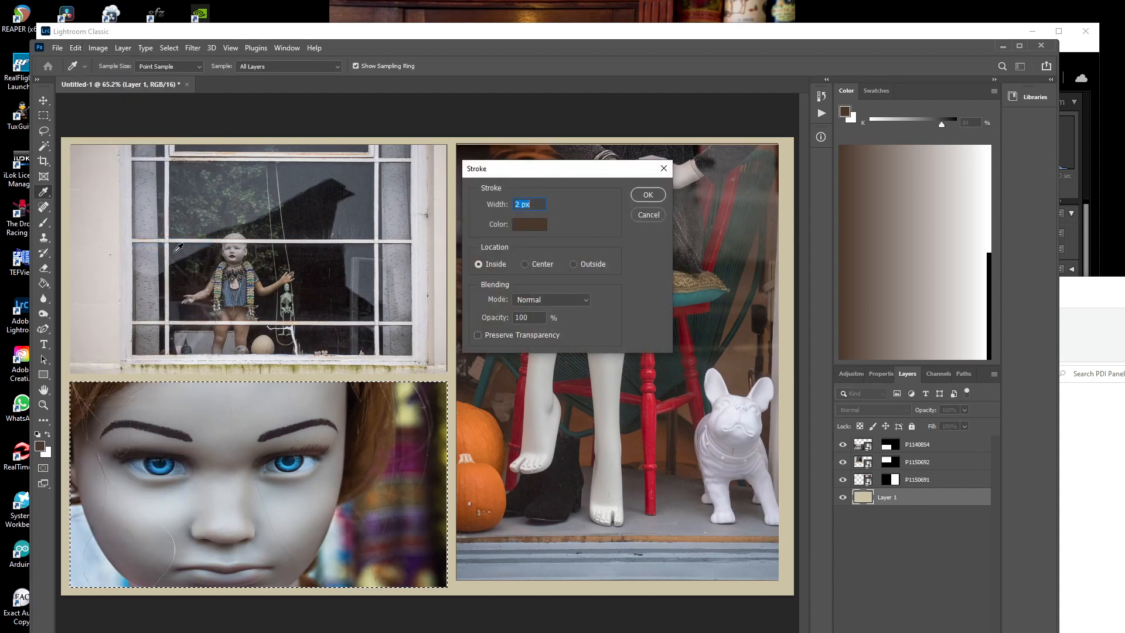
left_click(648, 195)
key("m")
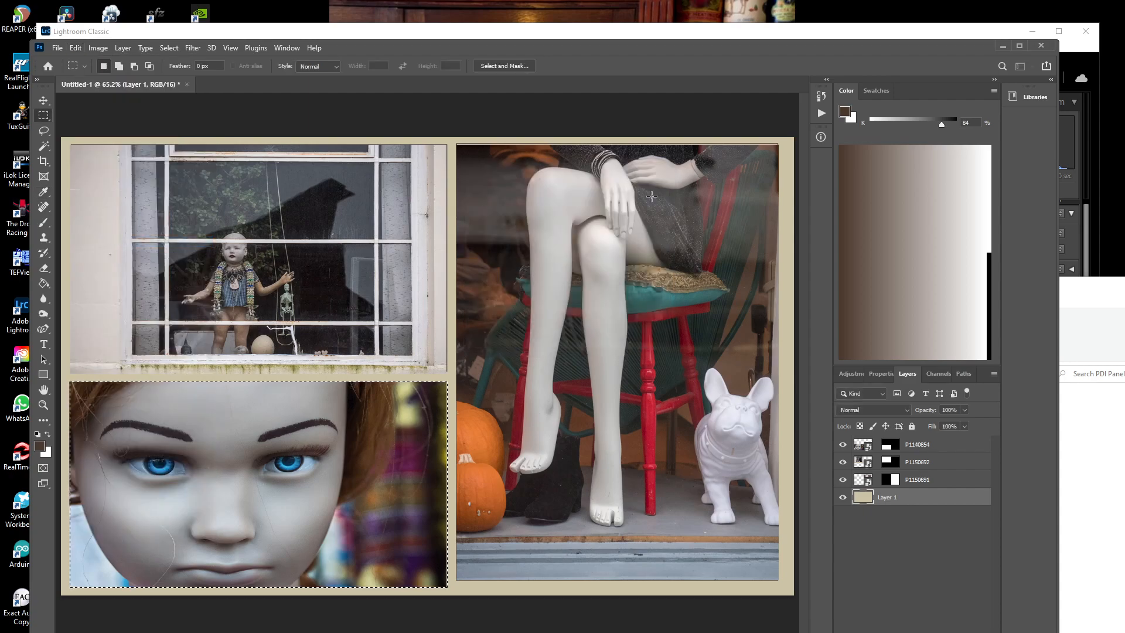
- Switch to the Path Selection tool and clear the selection around the doll-face photo
left_click(44, 360)
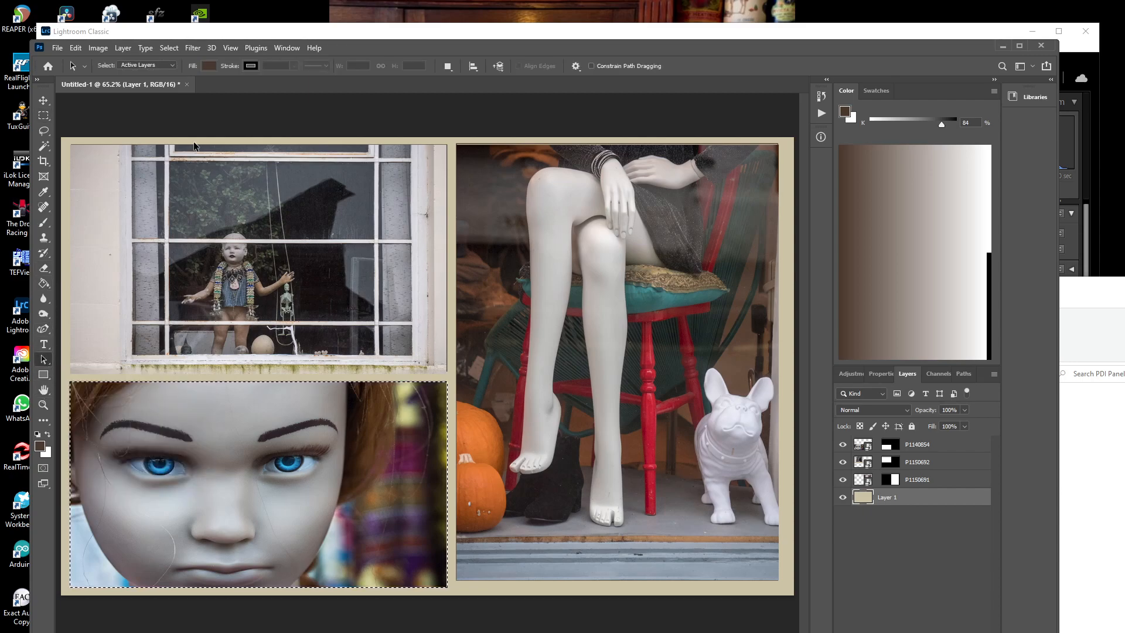
left_click(170, 48)
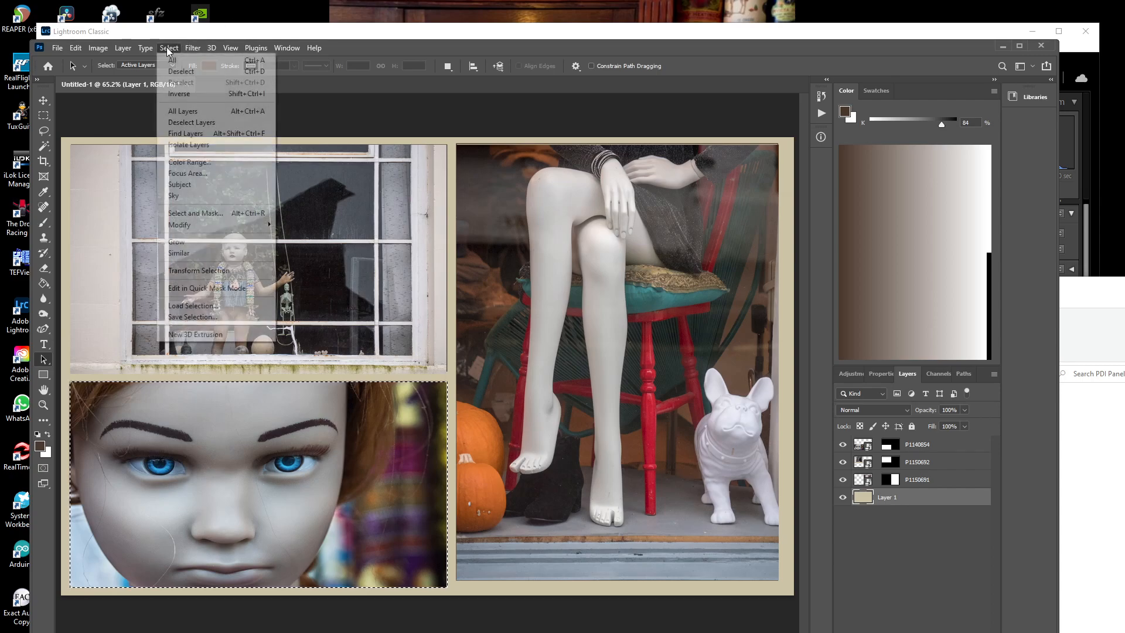
left_click(185, 70)
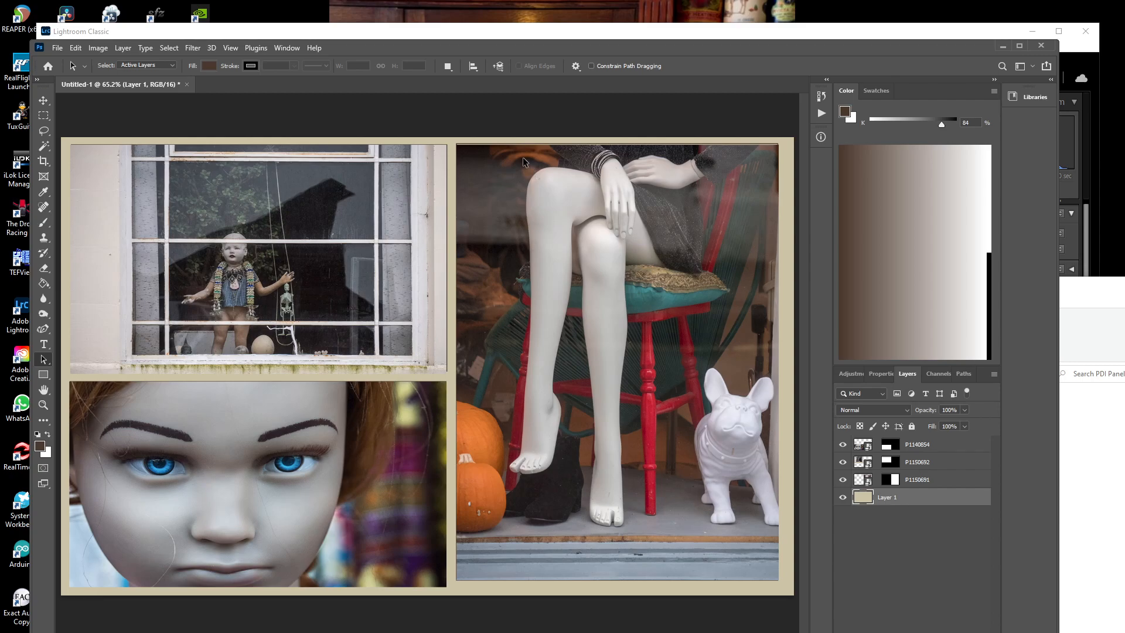
- Check the panel document's pixel dimensions and resolution in Image Size, leaving them as they are
left_click(98, 48)
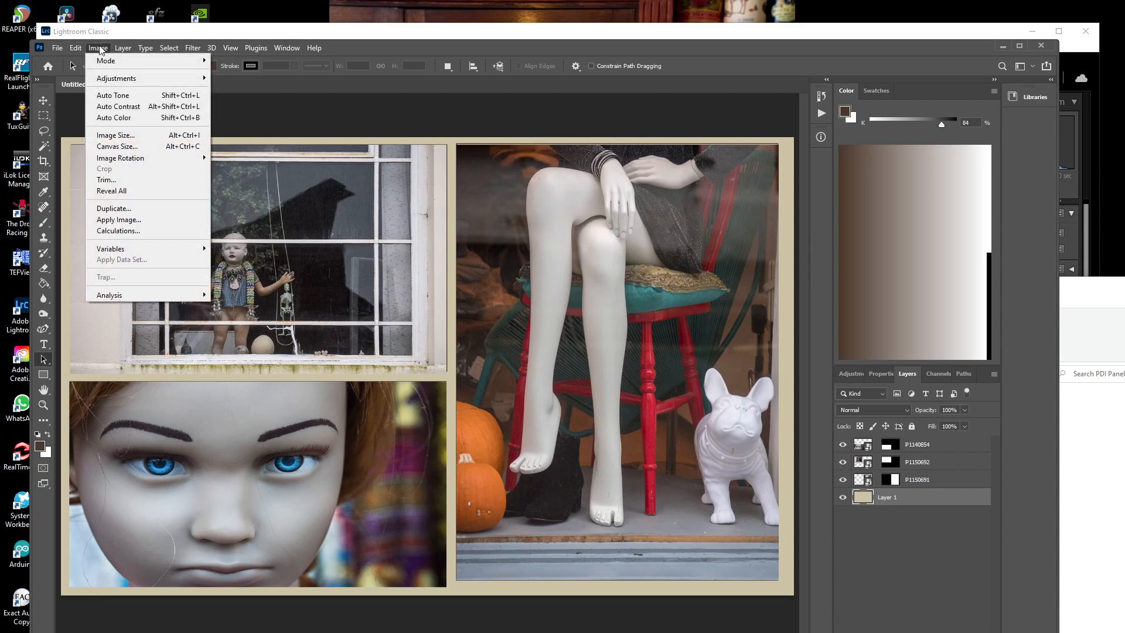
left_click(141, 135)
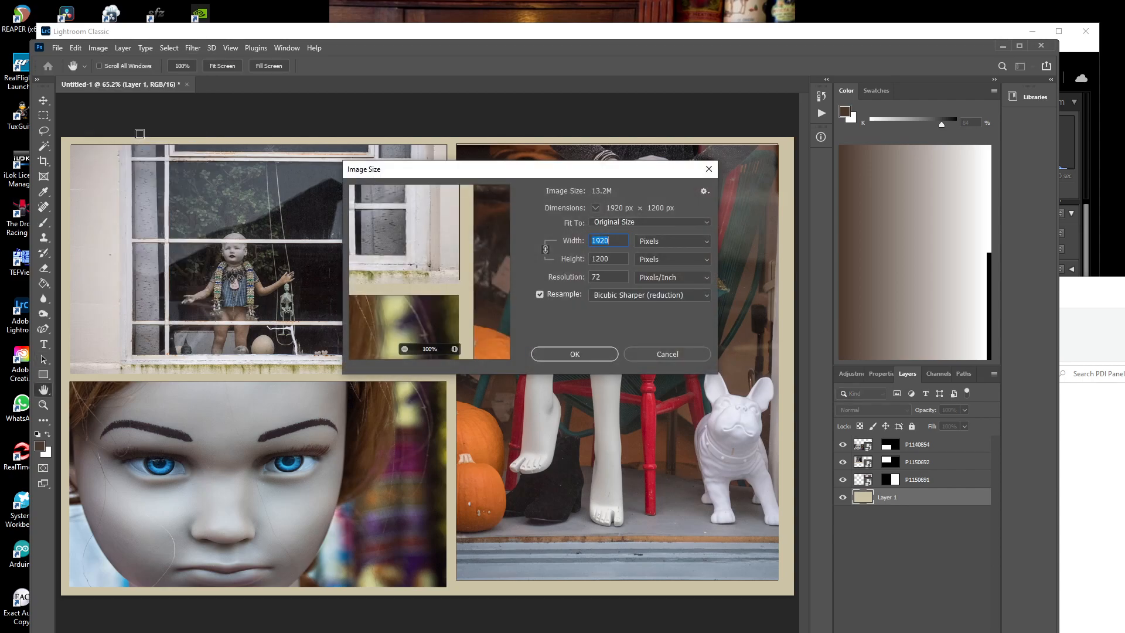
left_click(672, 355)
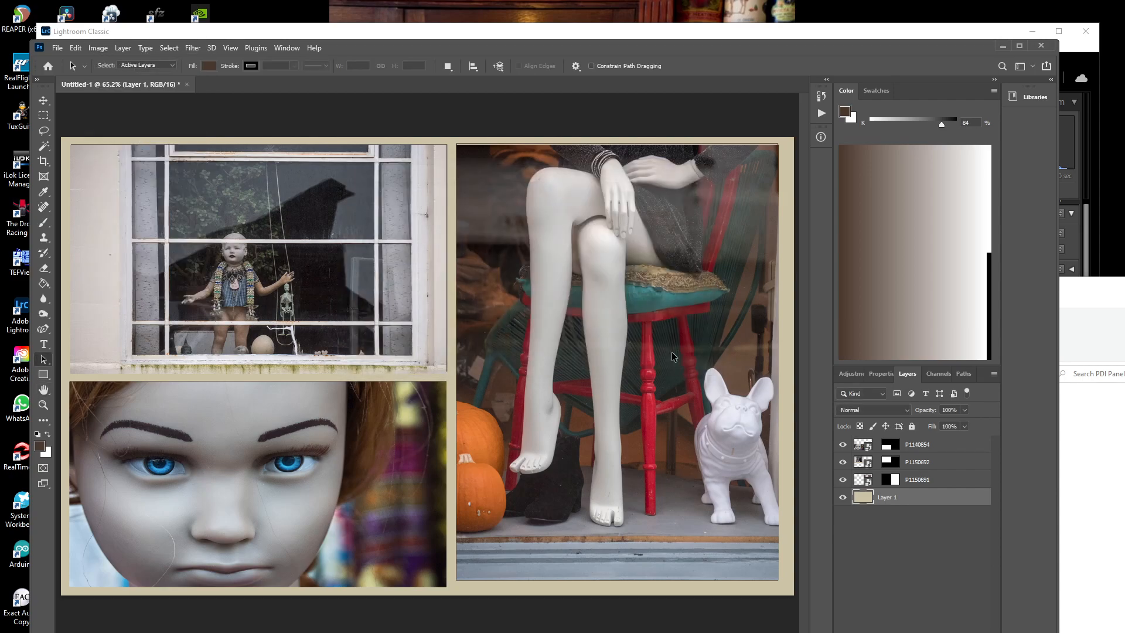
- Start saving the panel document with Save As
left_click(58, 48)
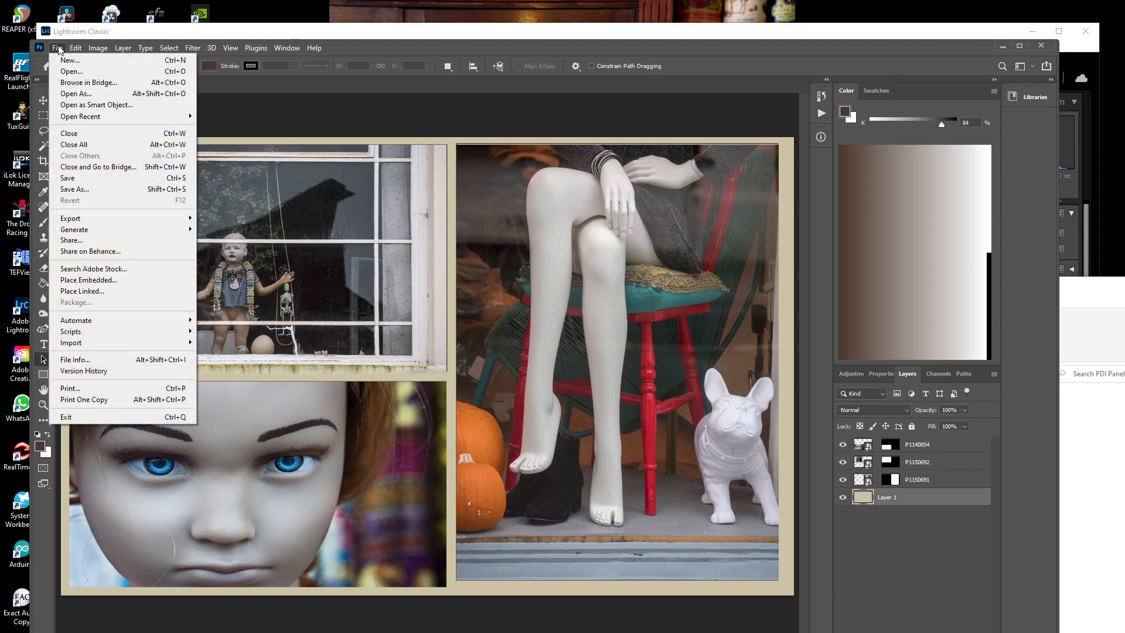
left_click(73, 189)
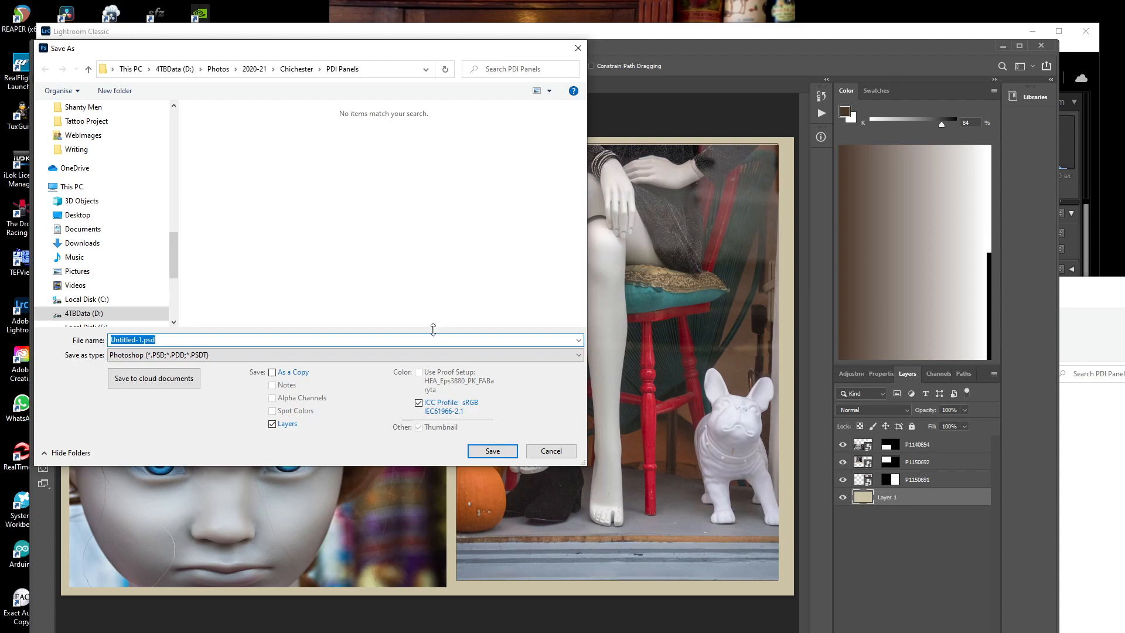
left_click(579, 355)
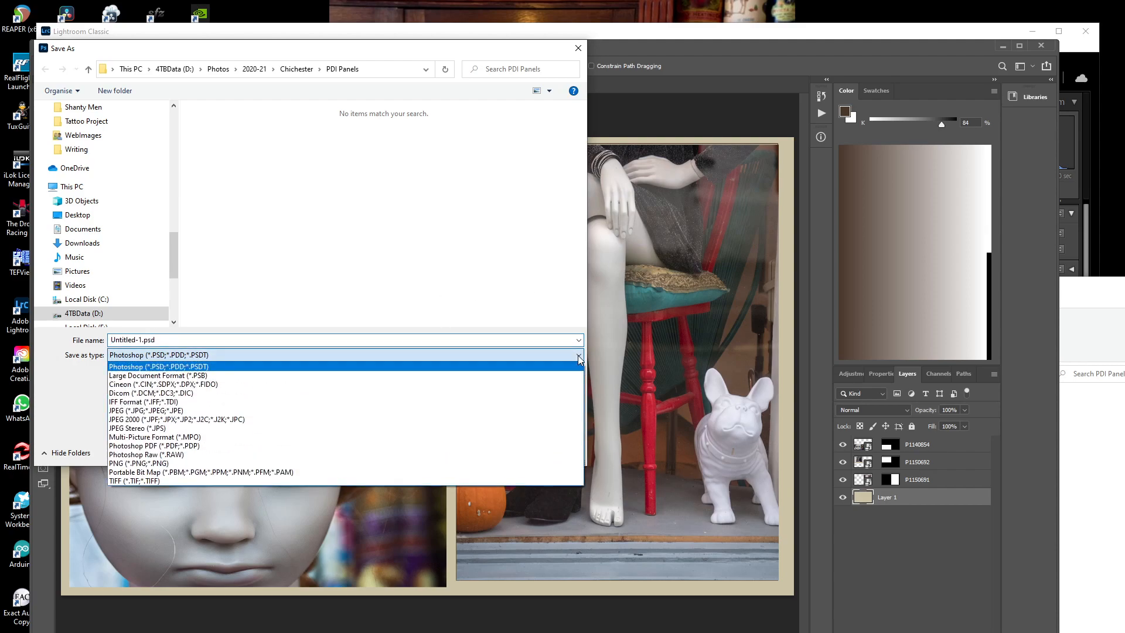
left_click(497, 415)
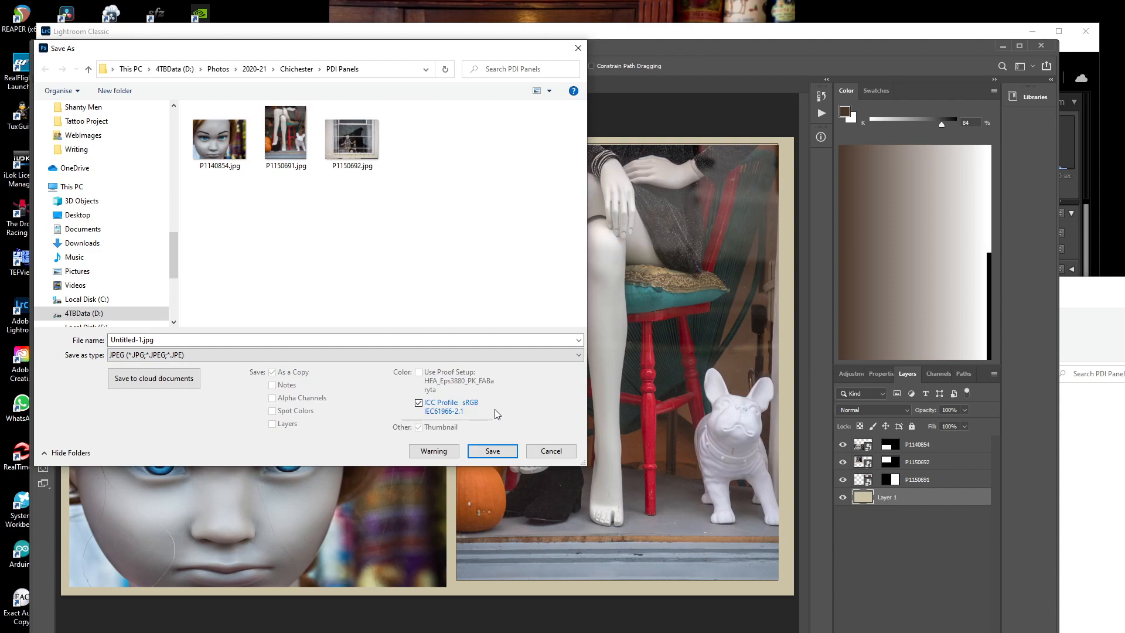
left_click(580, 355)
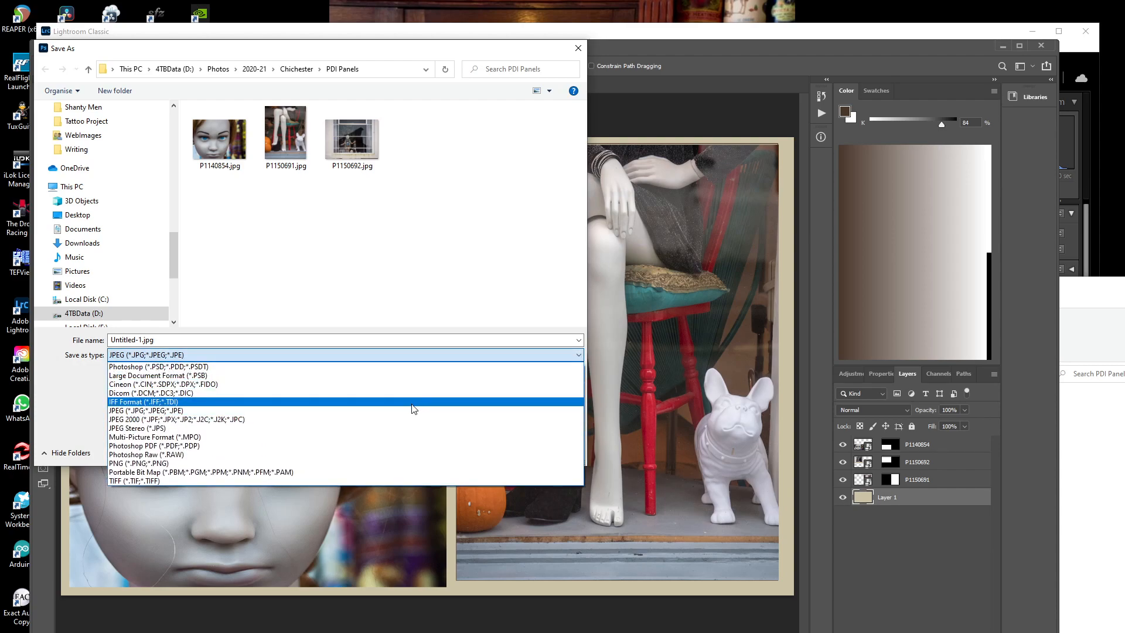
left_click(377, 358)
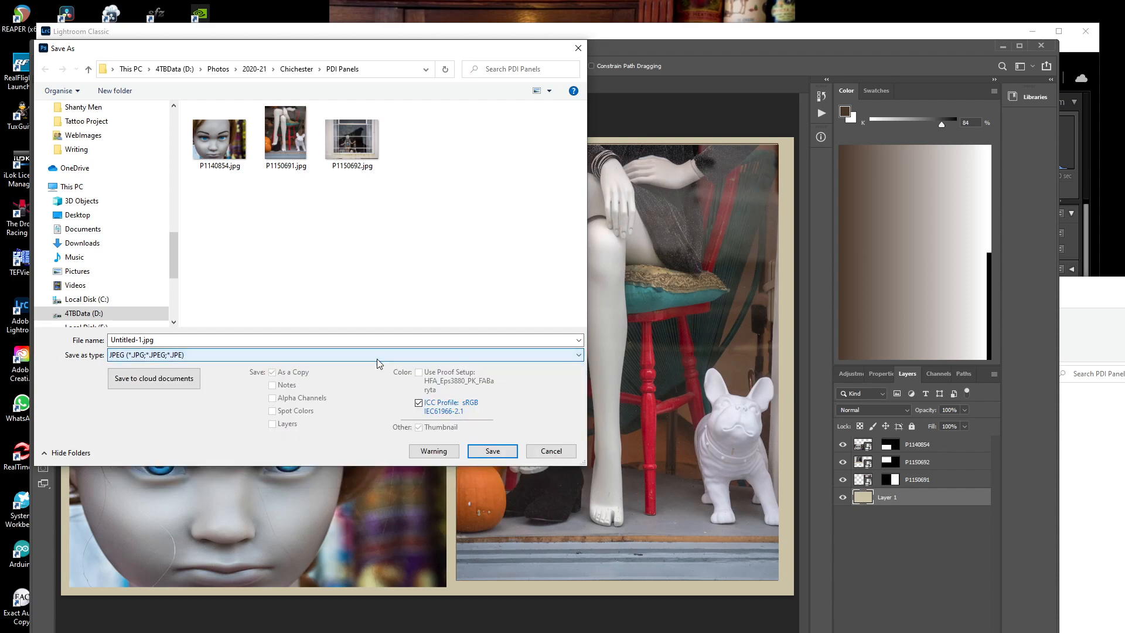
left_click(580, 356)
left_click(533, 367)
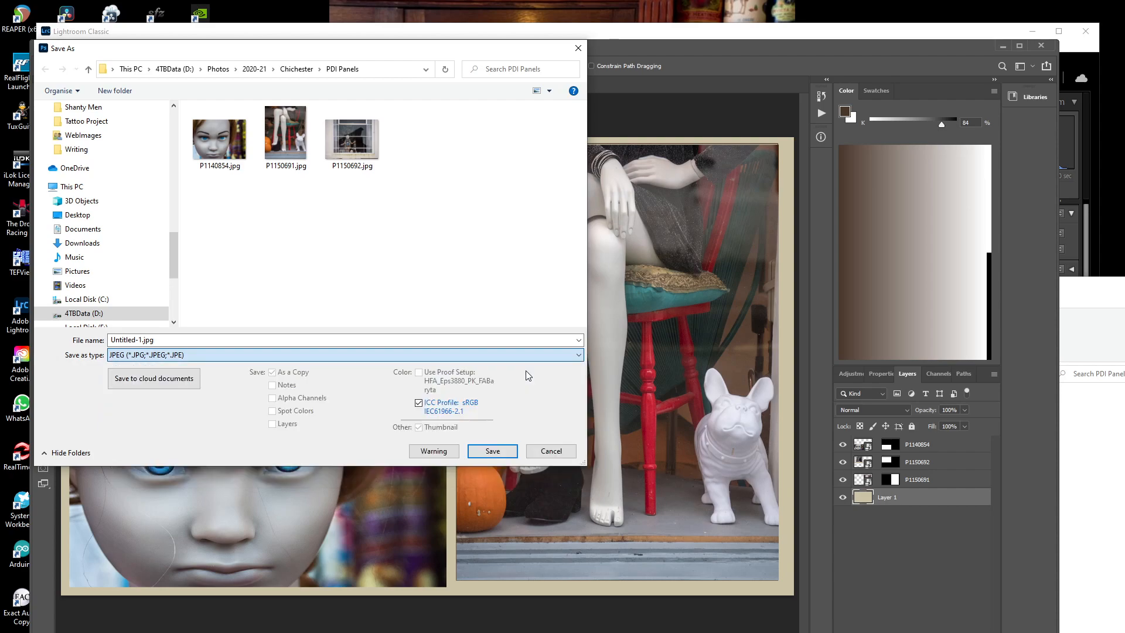
- Name the layered panel document Panel-1.psd and save it in Photoshop format in the PDI Panels folder
left_click(418, 339)
key("Home")
key("shift+Right")
key("shift+Right")
key("shift+Right")
key("shift+Right")
key("shift+Right")
key("shift+Right")
key("shift+Right")
key("shift+Right")
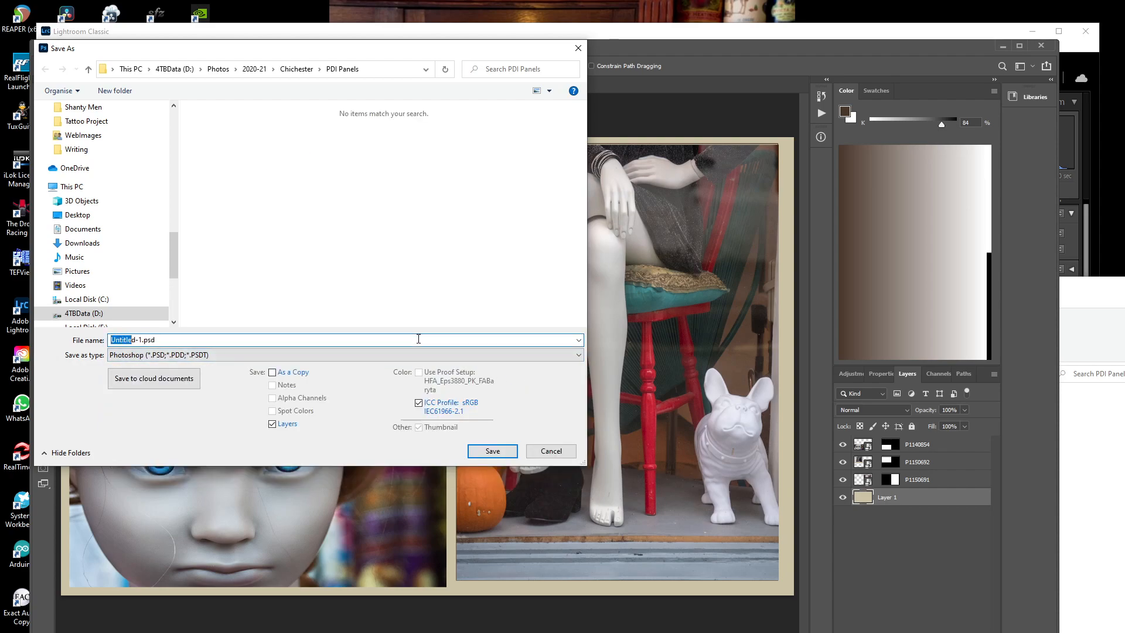
type("Panel")
left_click(491, 450)
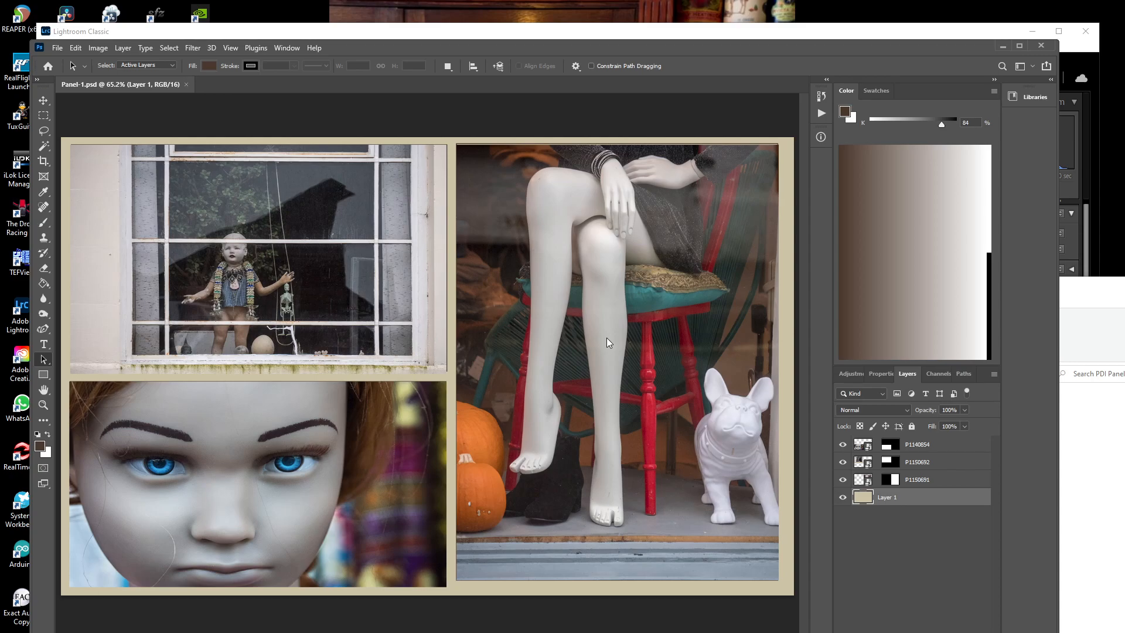
- Export the panel with Export As, using JPG format at 100% quality and 1920 × 1200 px
left_click(59, 48)
mouse_move(99, 220)
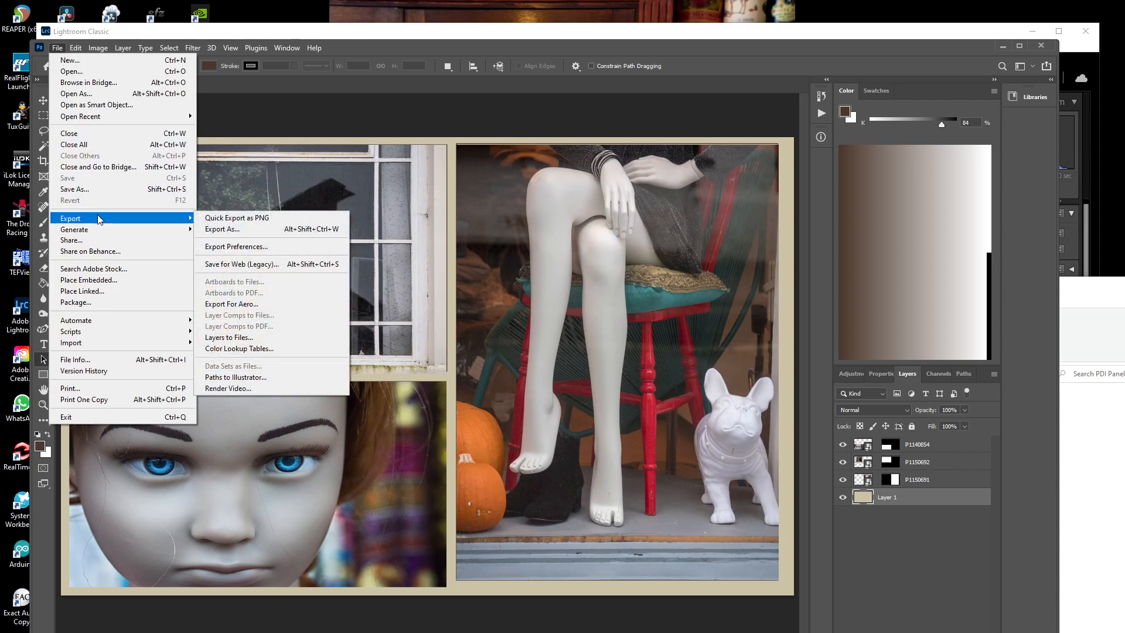
left_click(234, 229)
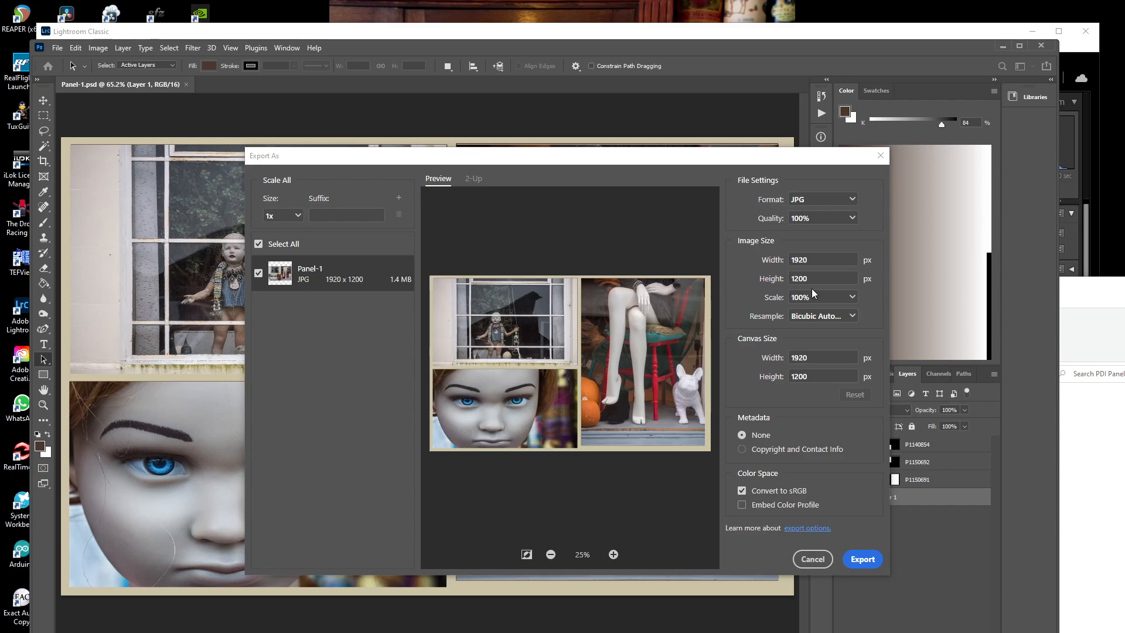
left_click(862, 559)
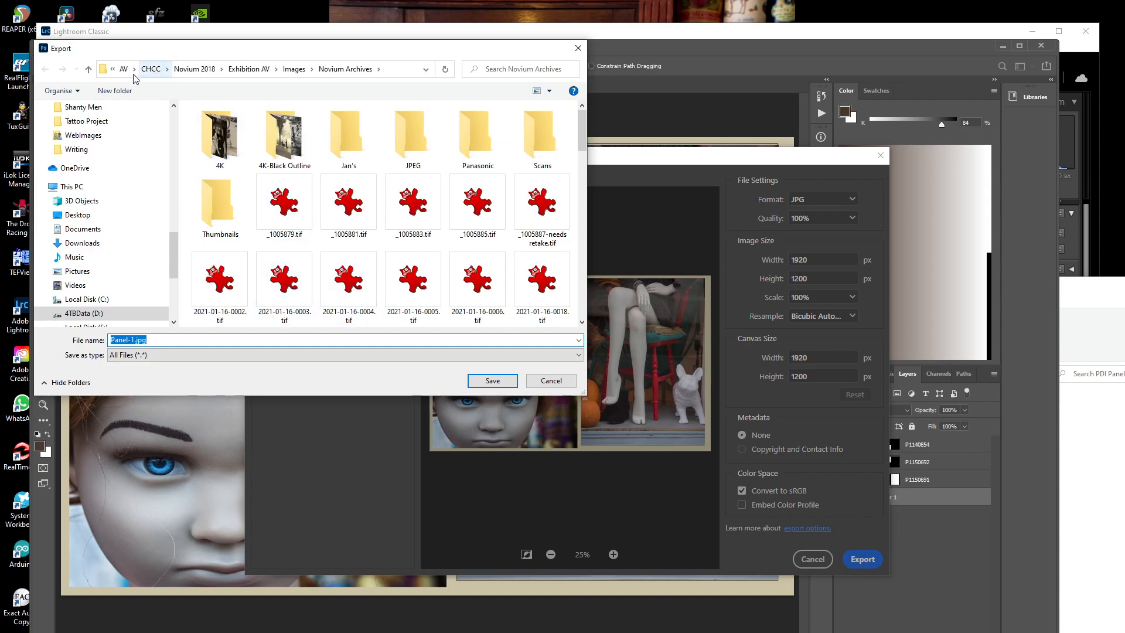
- Save the exported Panel-1.jpg on drive D: in Photos > 2020-21 > Chichester > PDI Panels
left_click(83, 314)
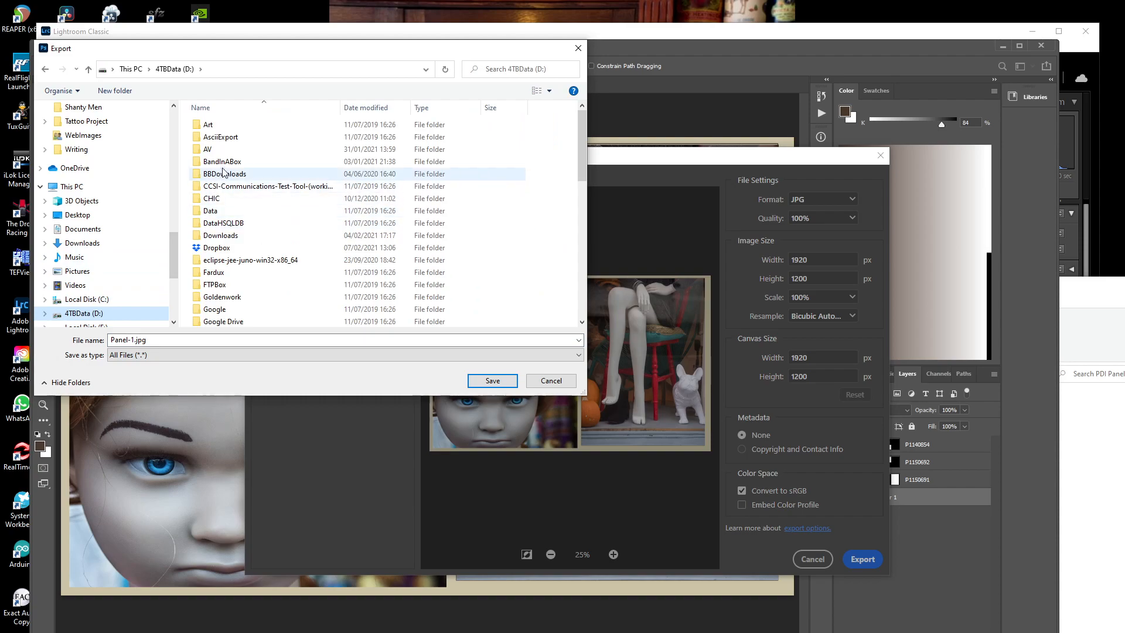
scroll(312, 246, "down", 3)
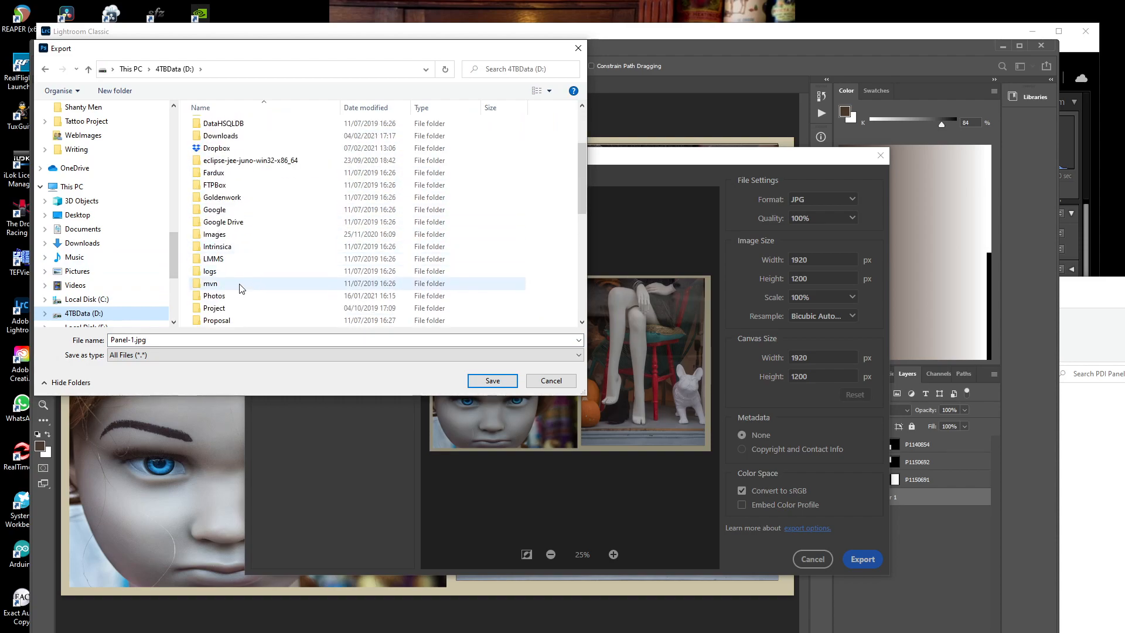
double_click(221, 297)
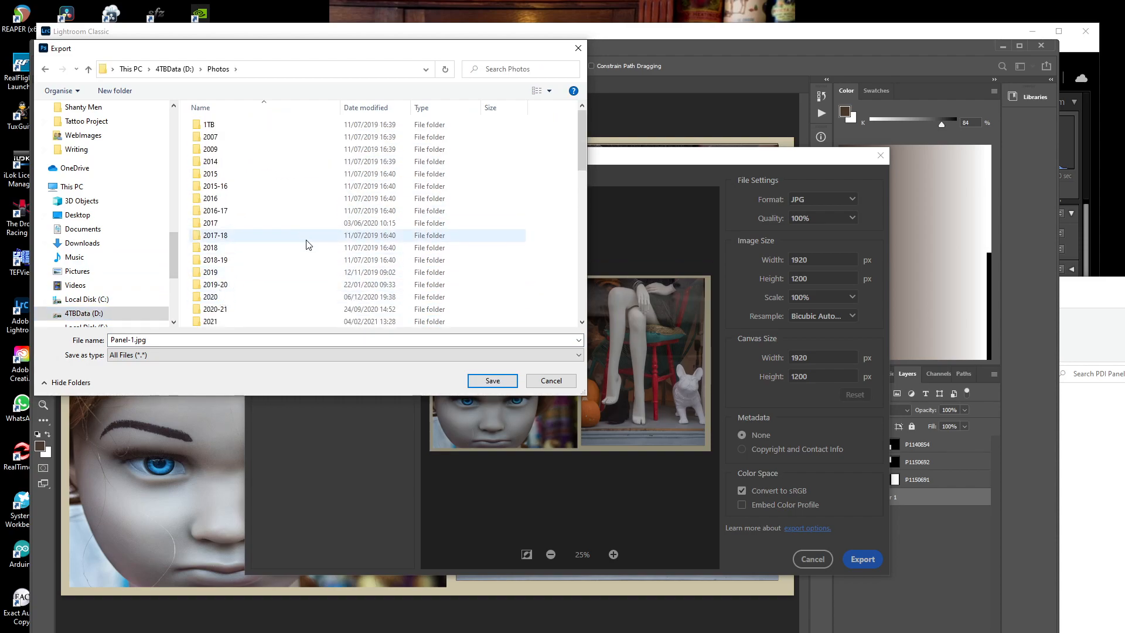
double_click(223, 248)
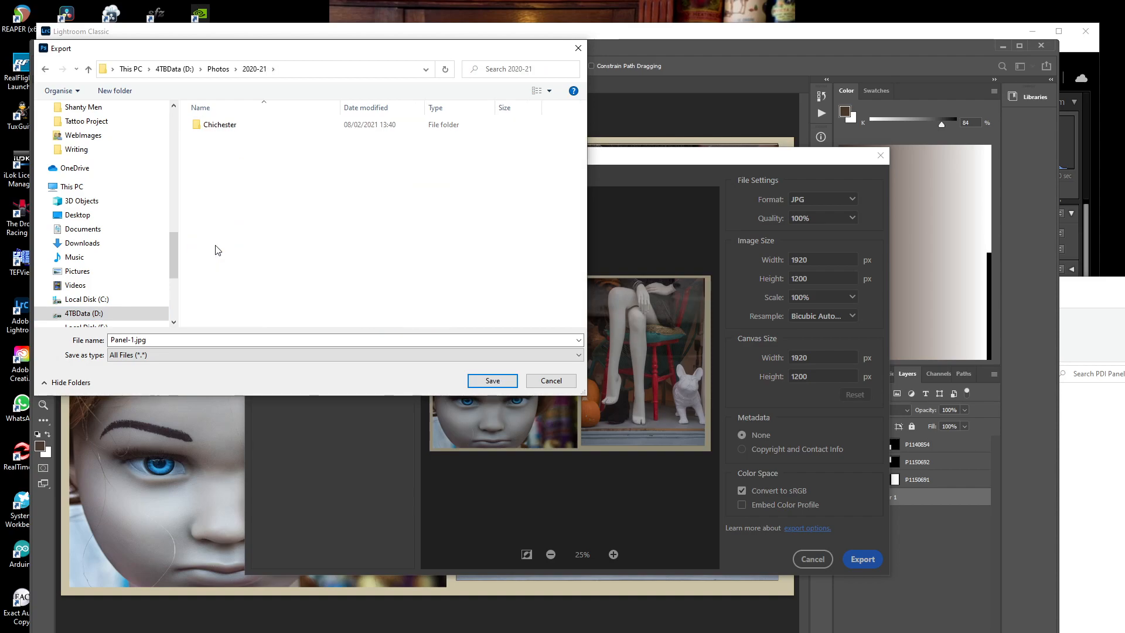
double_click(223, 126)
left_click(221, 164)
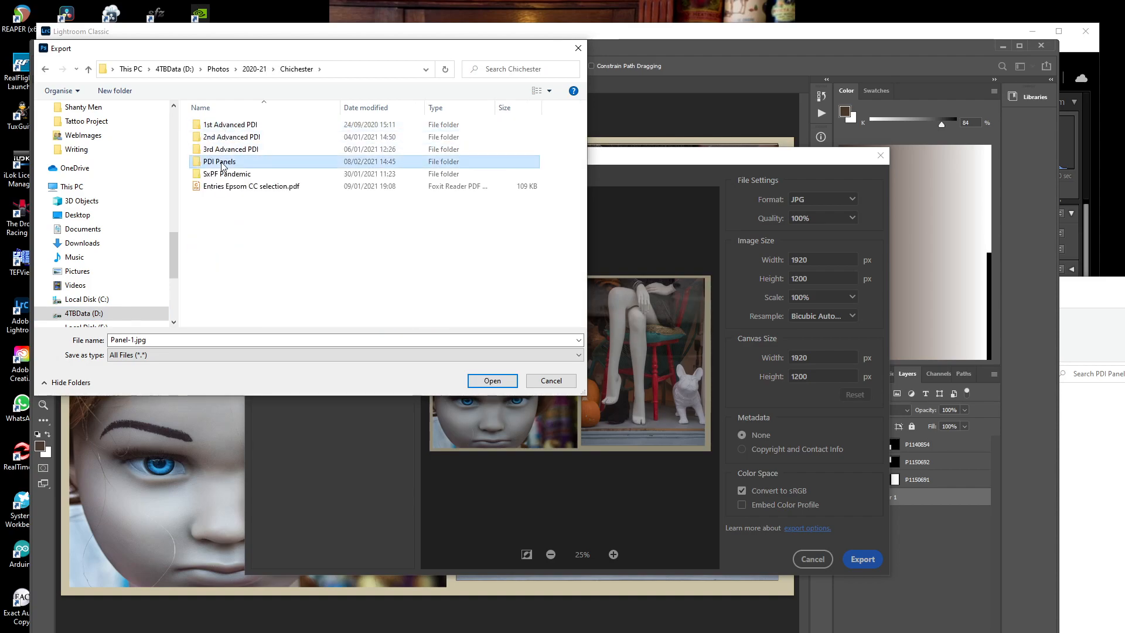
double_click(222, 165)
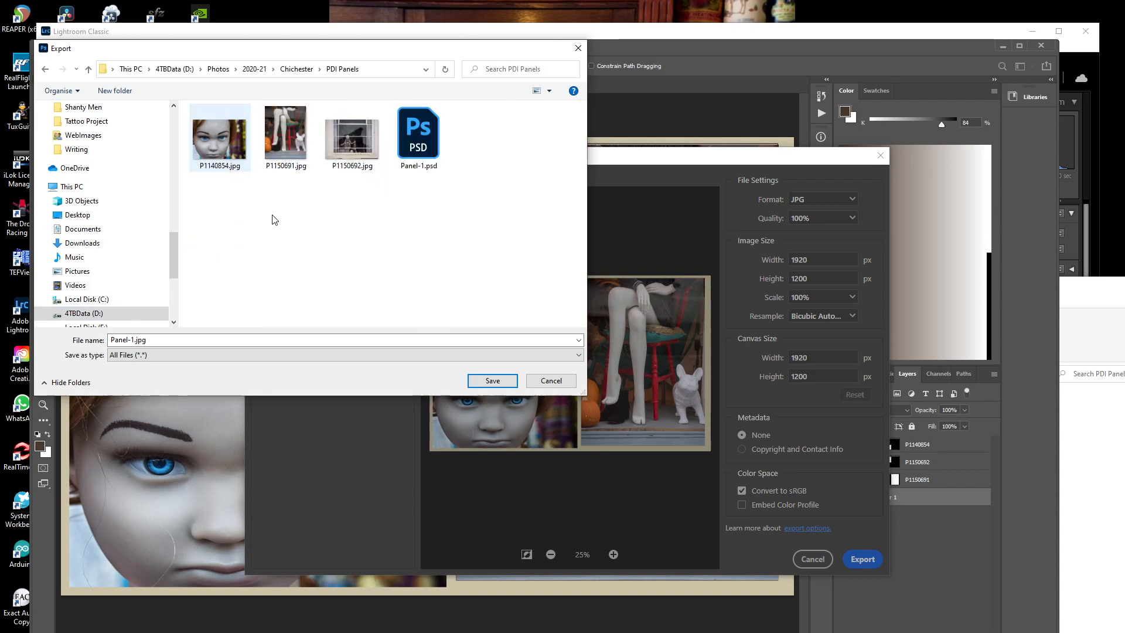
left_click(490, 381)
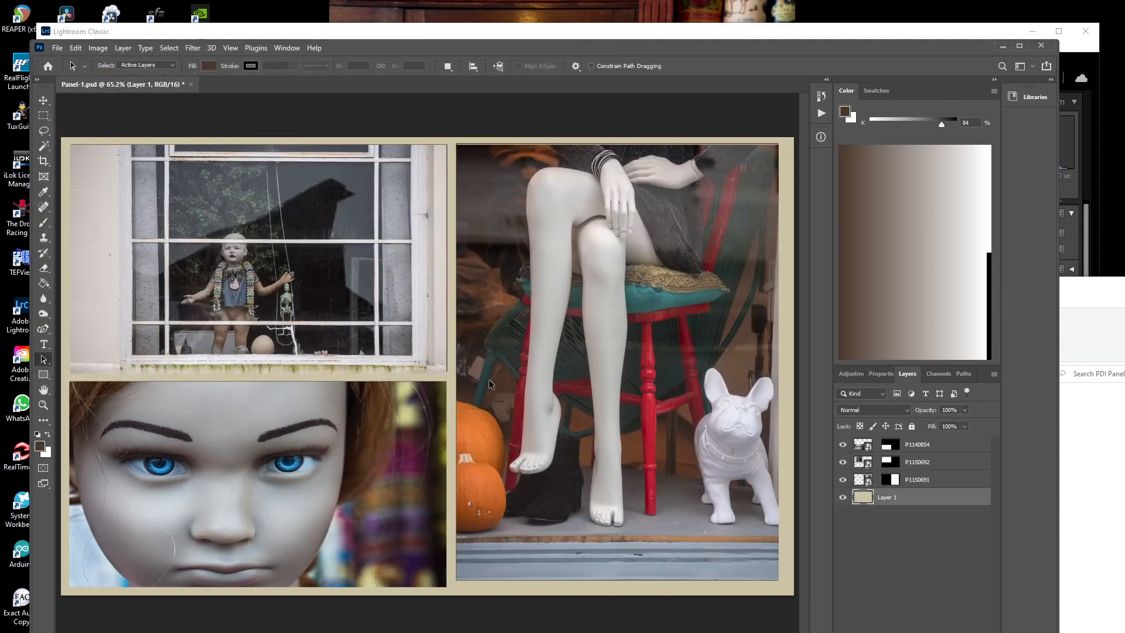
- Minimize Photoshop, switch to the PDI Panels folder in File Explorer, and view Panel-1.jpg in IrfanView
left_click(1002, 47)
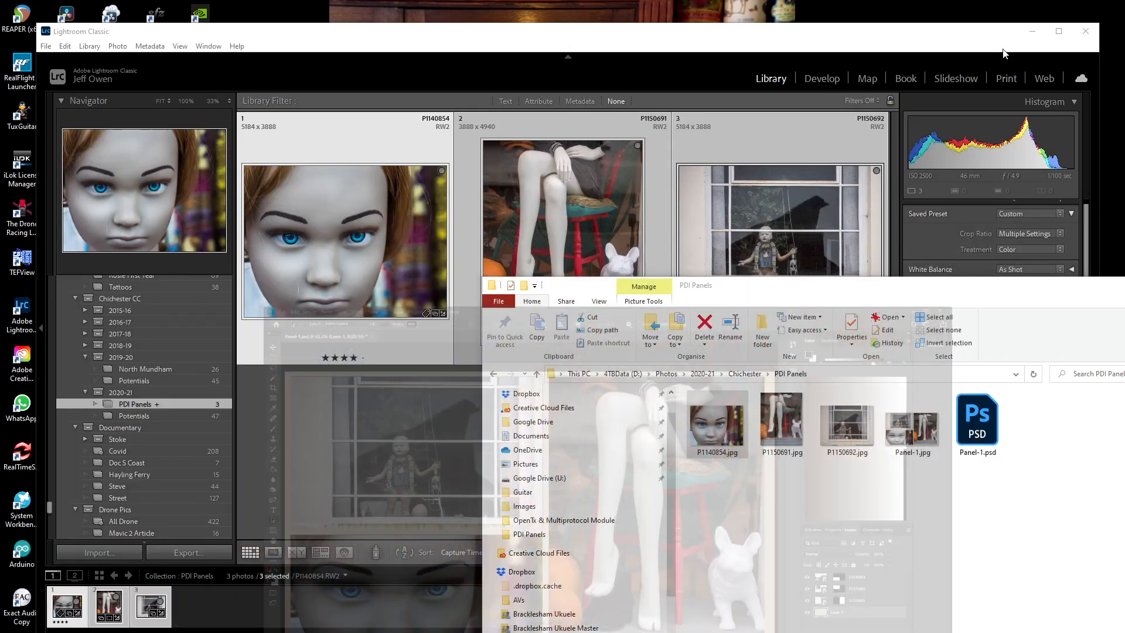
left_click_drag(970, 290, 706, 132)
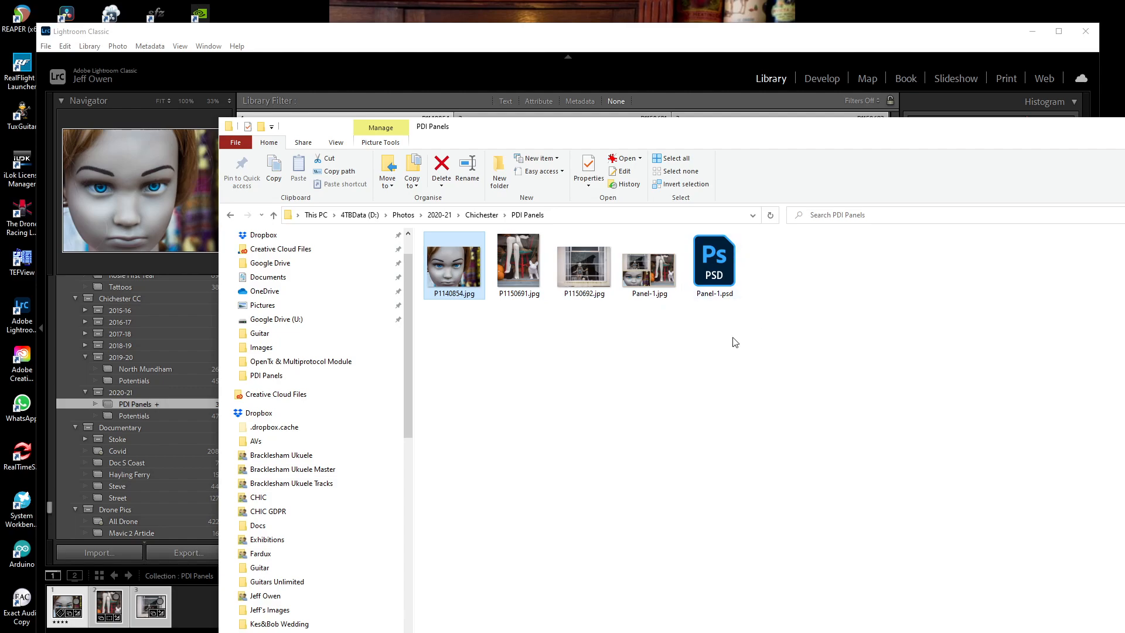
double_click(651, 271)
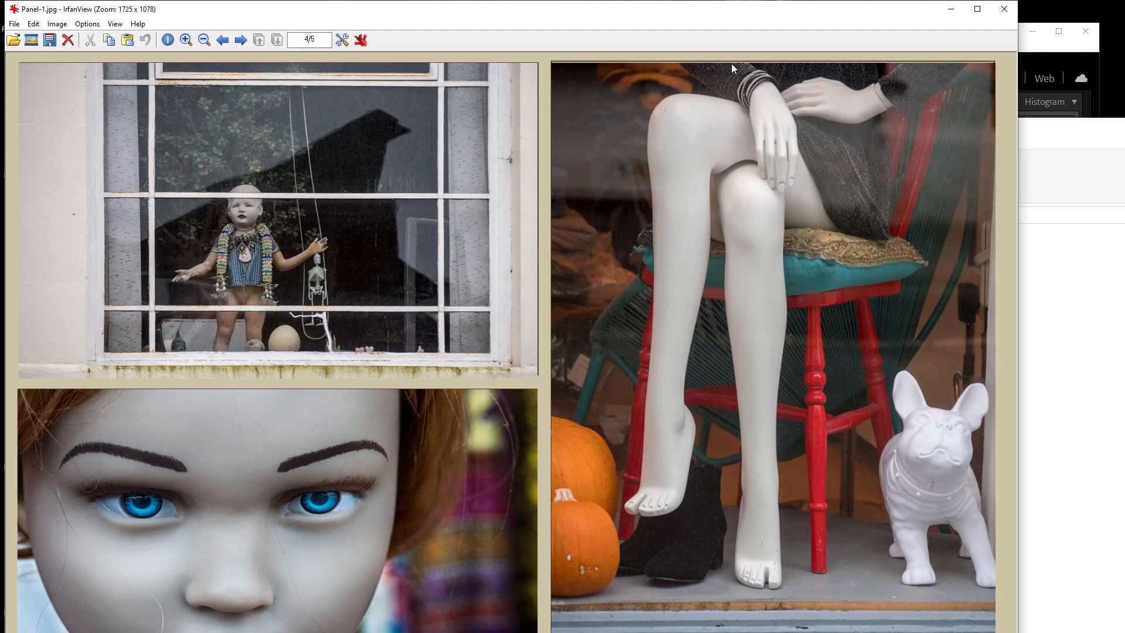
left_click(999, 16)
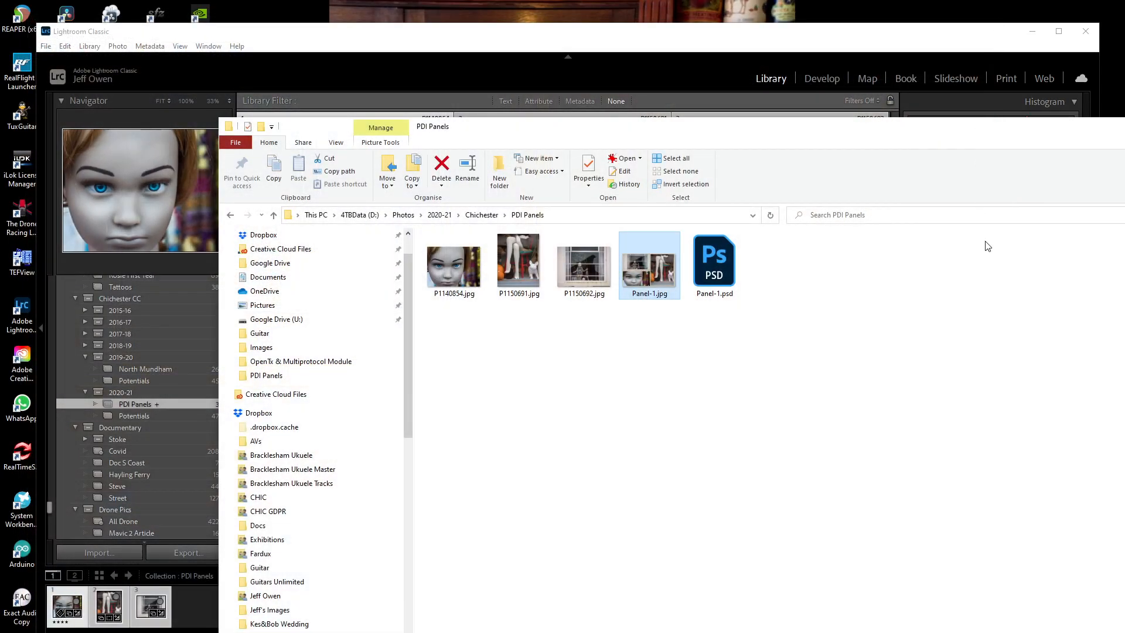